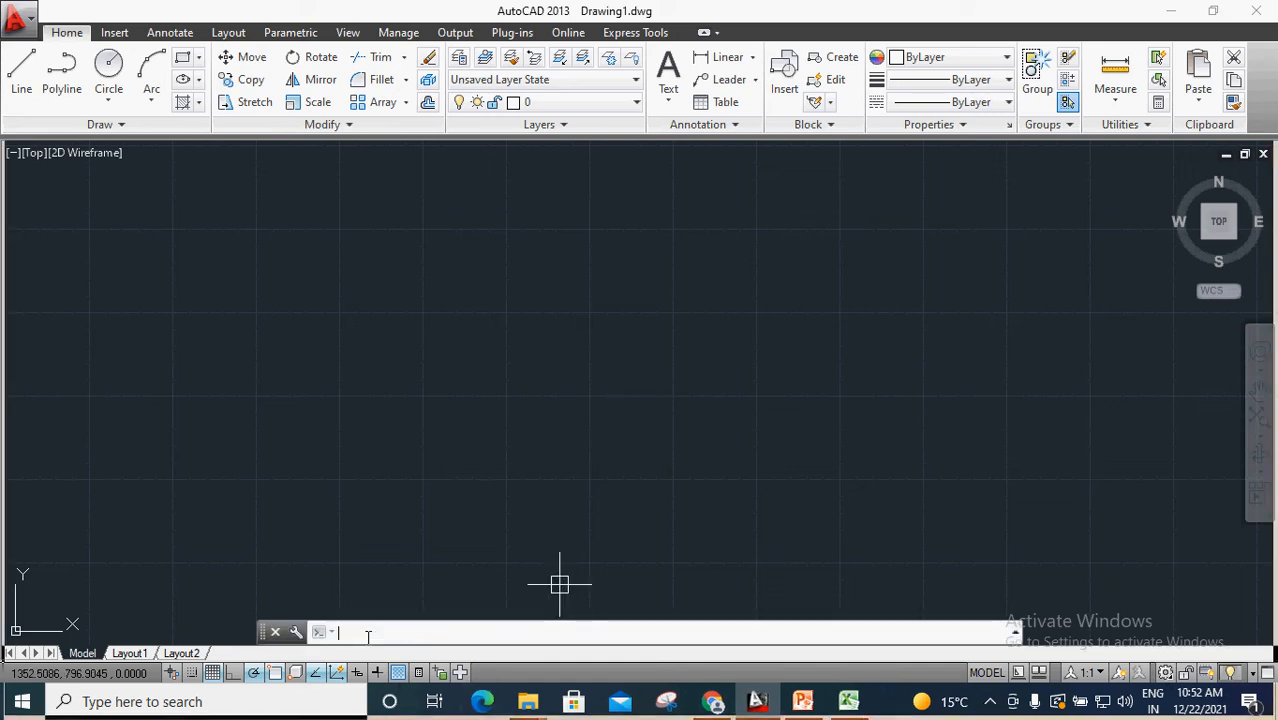
Step: Turn on grid snap in the Drafting Settings, keeping the 0.5 X and Y snap spacing
{"action": "type", "text": "DS"}
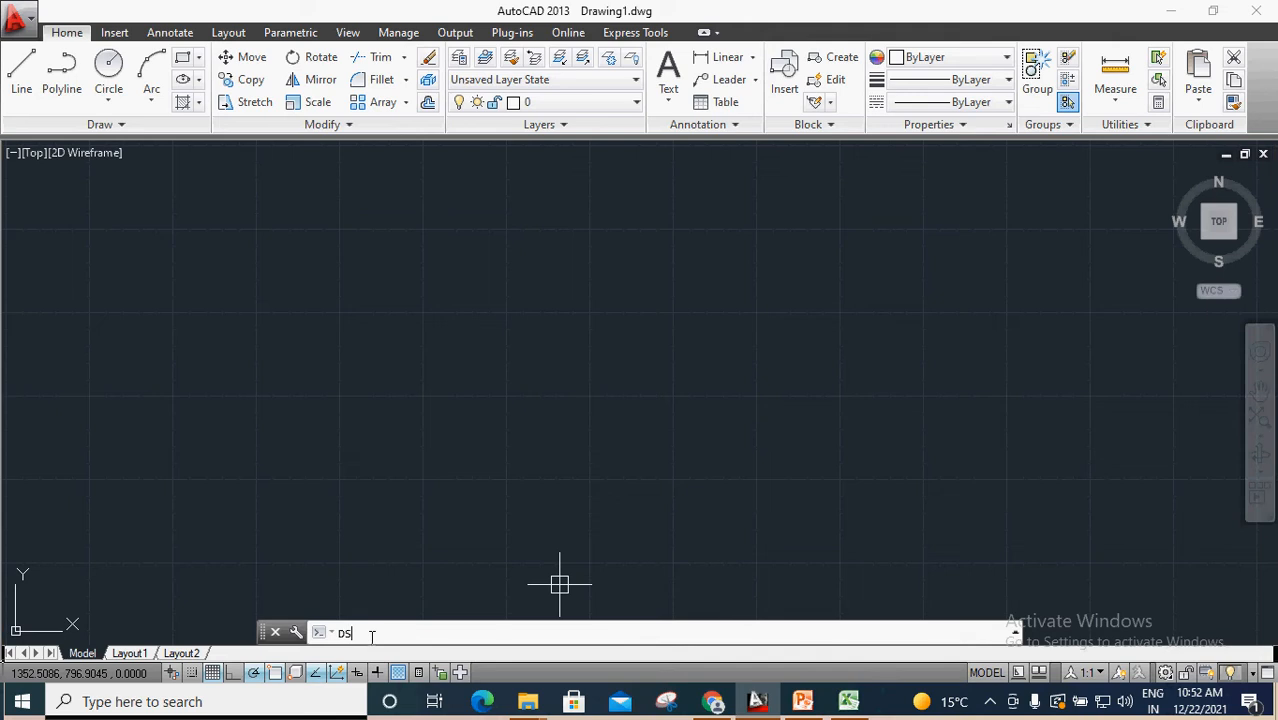
{"action": "key", "text": "Return"}
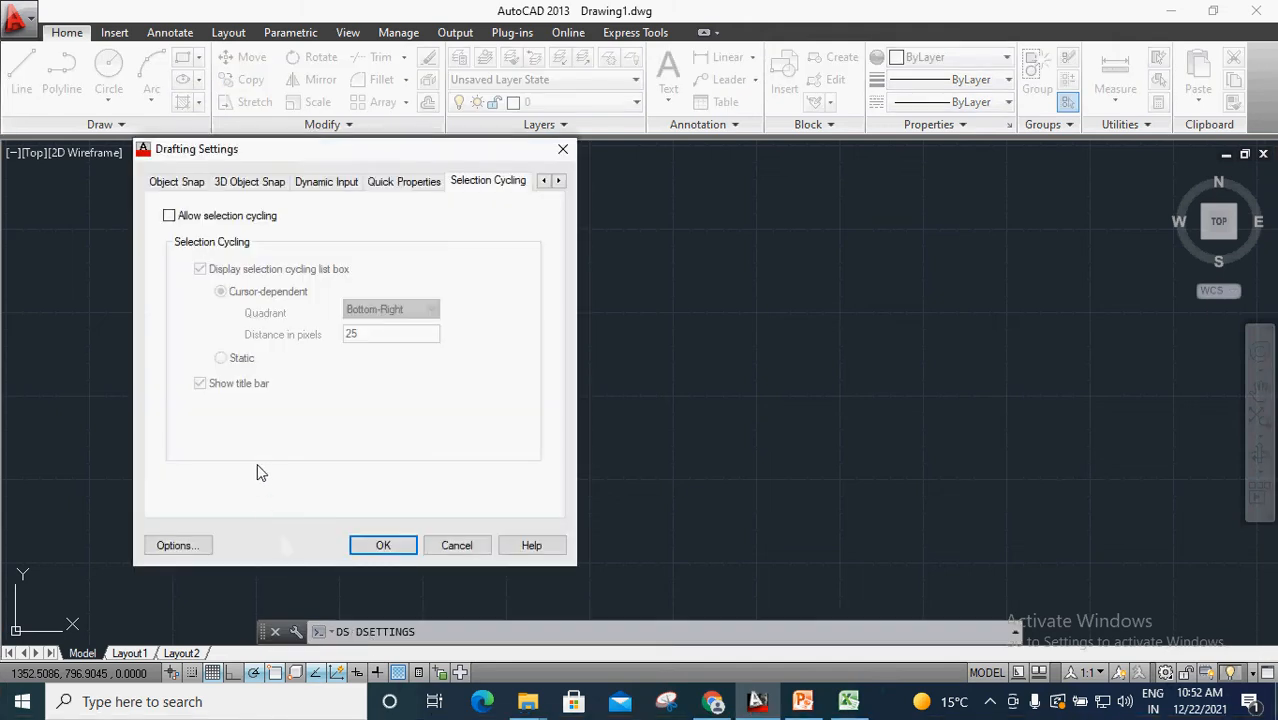
{"action": "left_click", "coordinate": [180, 184]}
{"action": "left_click", "coordinate": [543, 182]}
{"action": "left_click", "coordinate": [543, 182]}
{"action": "left_click", "coordinate": [178, 186]}
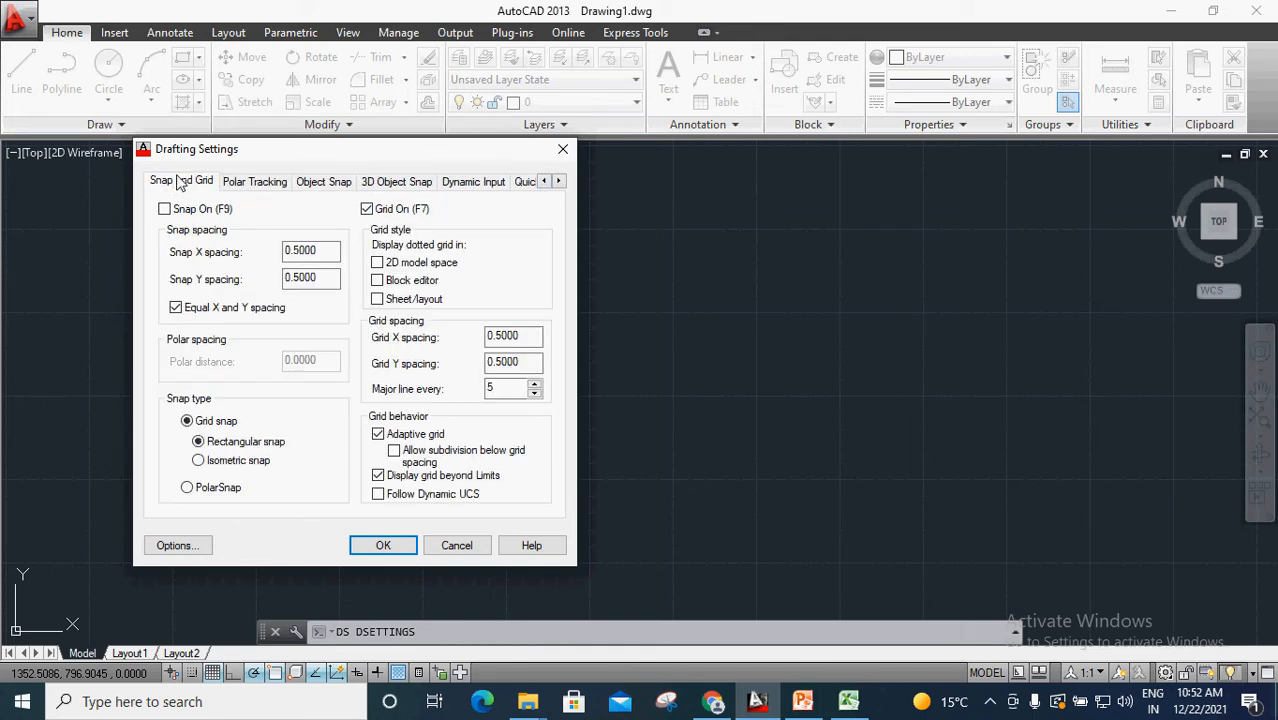
{"action": "left_click_drag", "start_coordinate": [317, 153], "coordinate": [409, 175]}
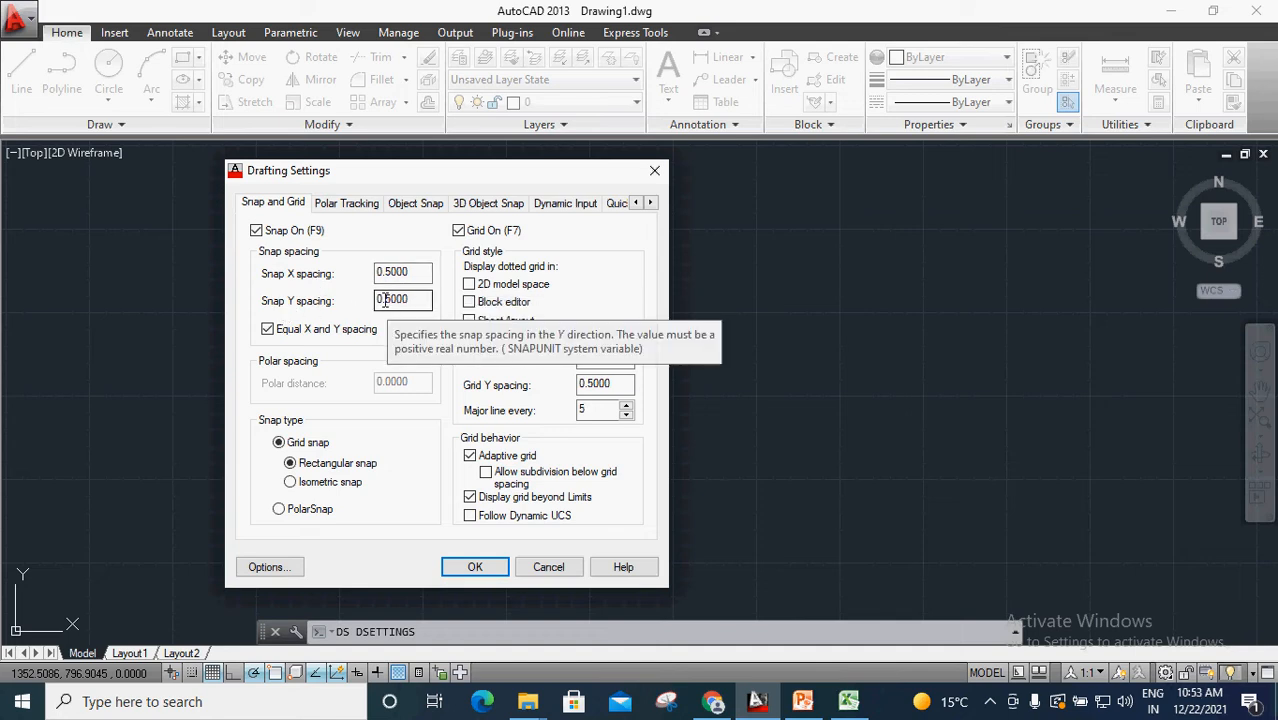
{"action": "left_click", "coordinate": [475, 567]}
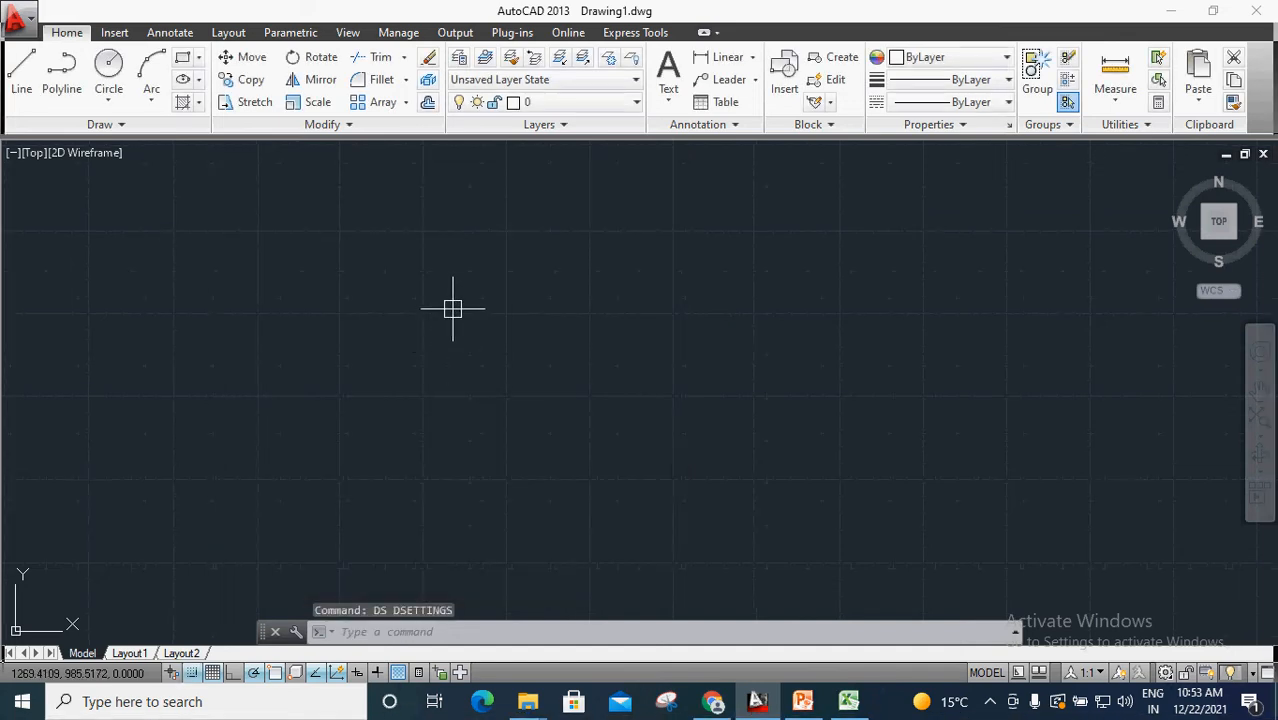
Step: Draw an L shape snapped to the grid: a 0.5-unit horizontal line from 1273.5,986, continued by a 0.5-unit vertical line upward at its right end
{"action": "scroll", "coordinate": [448, 351], "scroll_direction": "up", "scroll_amount": 3}
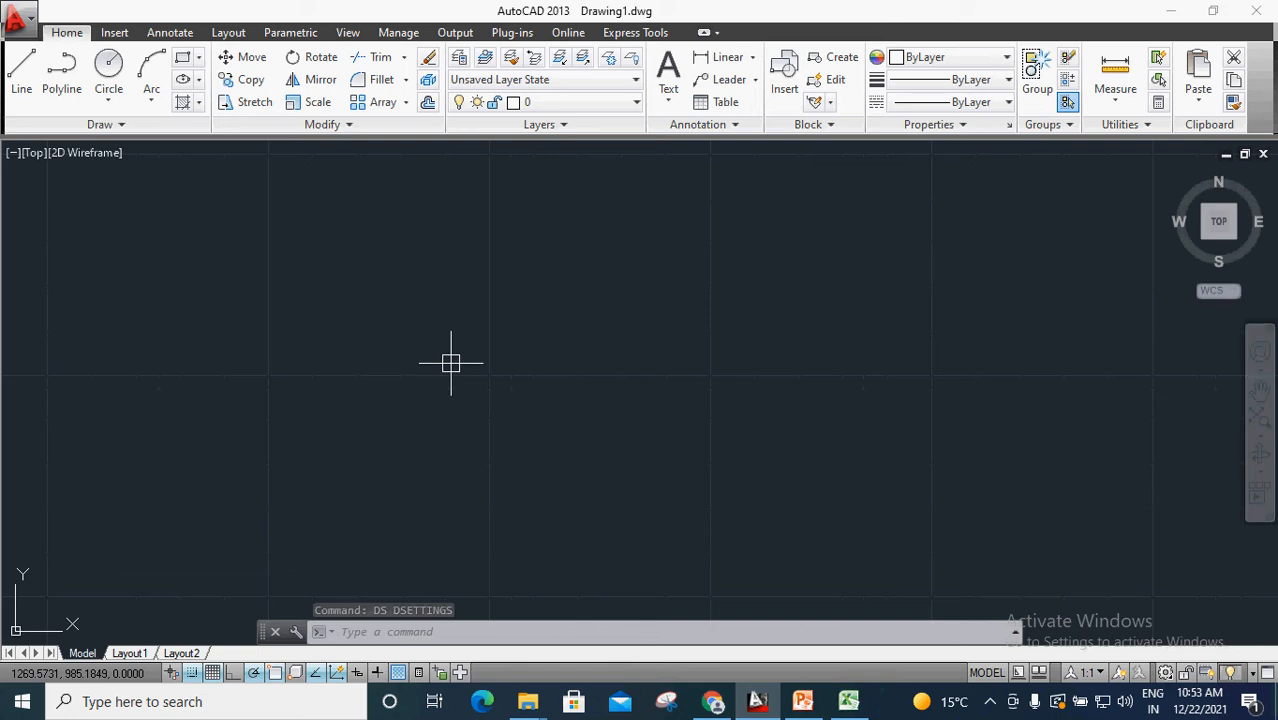
{"action": "scroll", "coordinate": [431, 371], "scroll_direction": "down", "scroll_amount": 2}
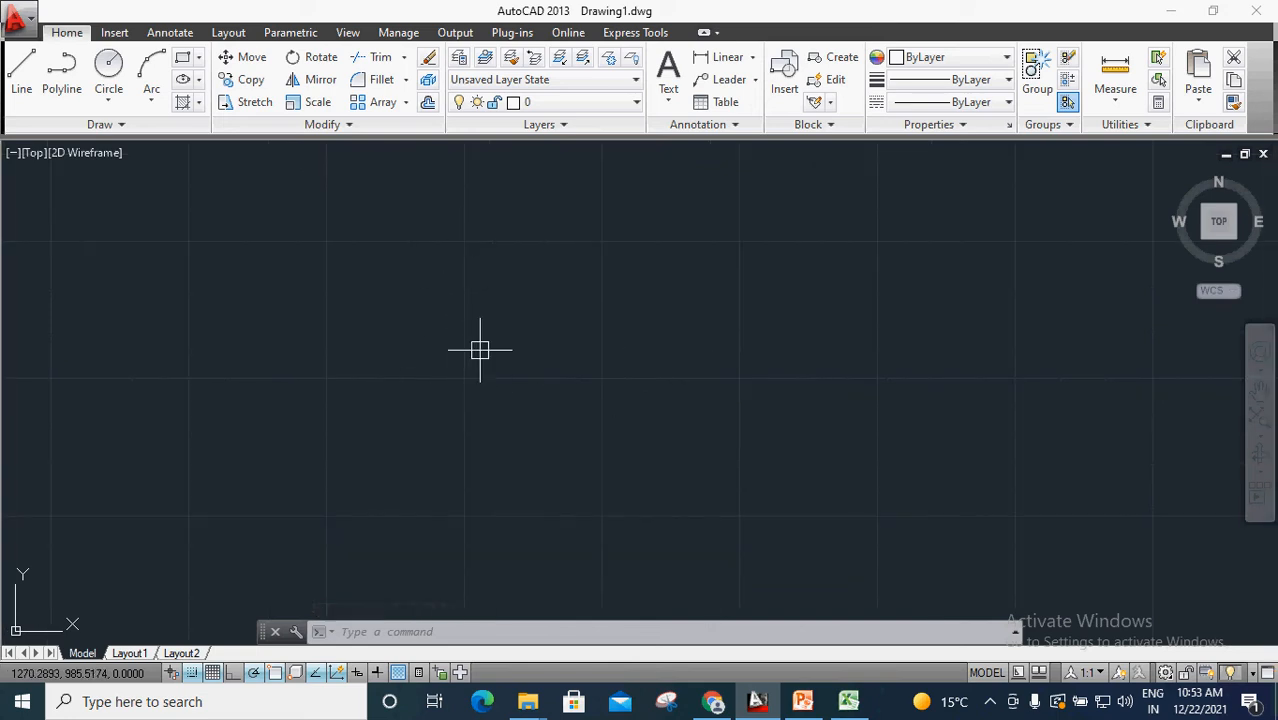
{"action": "scroll", "coordinate": [477, 330], "scroll_direction": "down", "scroll_amount": 1}
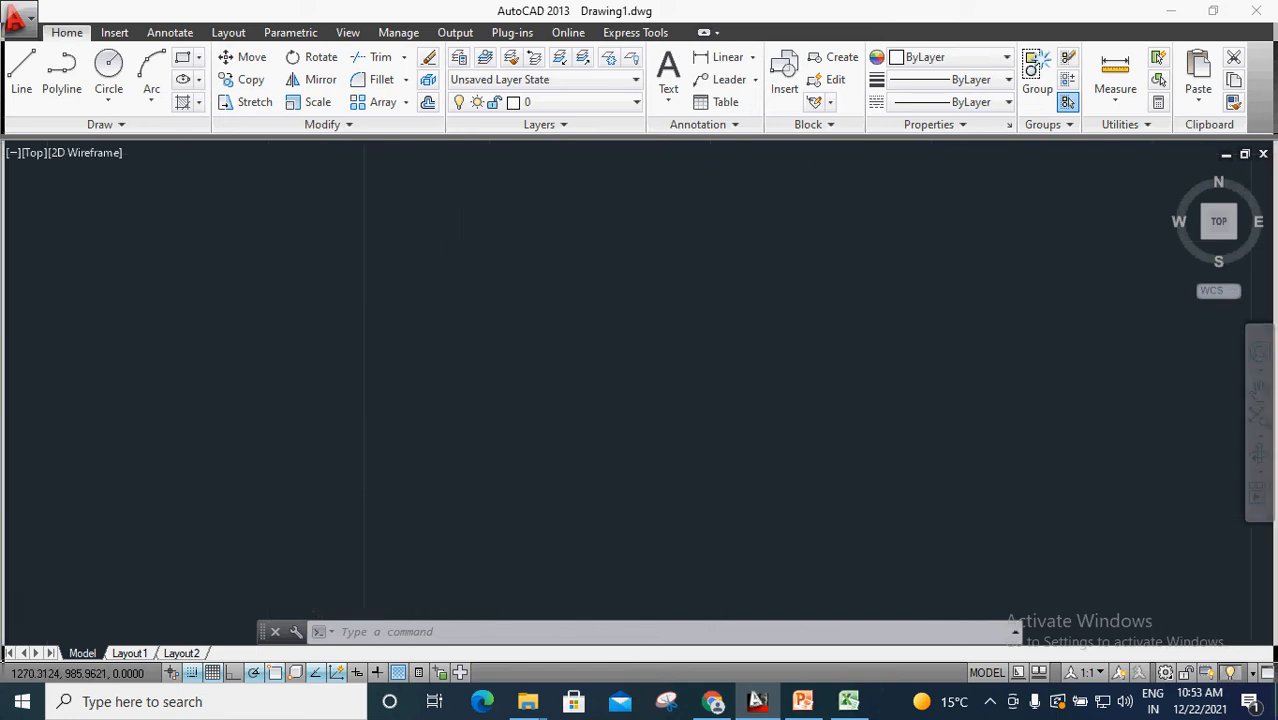
{"action": "scroll", "coordinate": [476, 340], "scroll_direction": "up", "scroll_amount": 1}
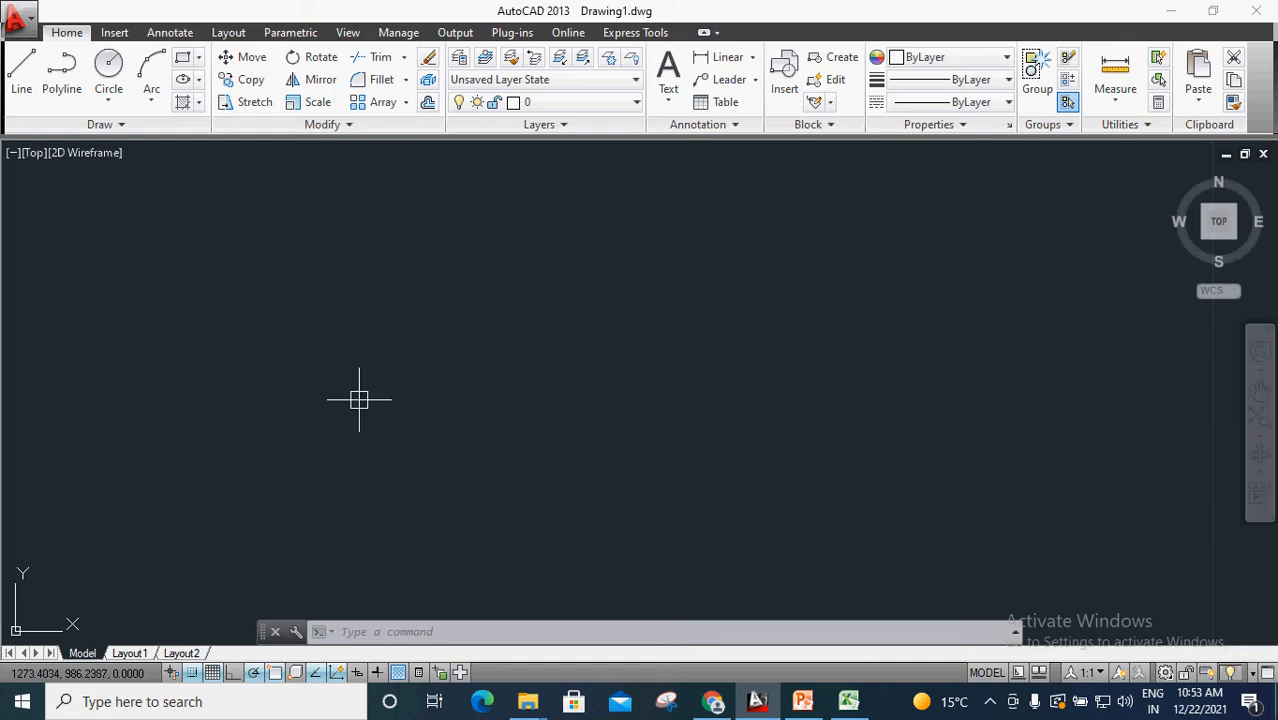
{"action": "left_click", "coordinate": [21, 72]}
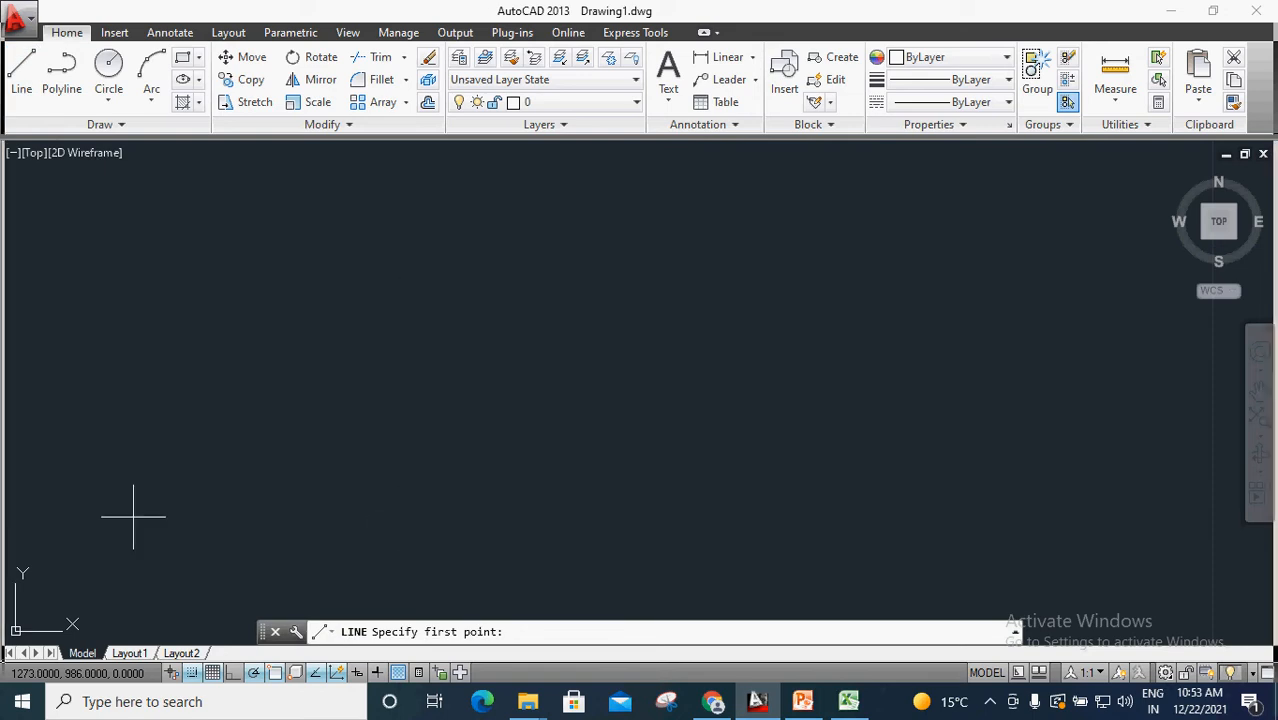
{"action": "left_click", "coordinate": [22, 90]}
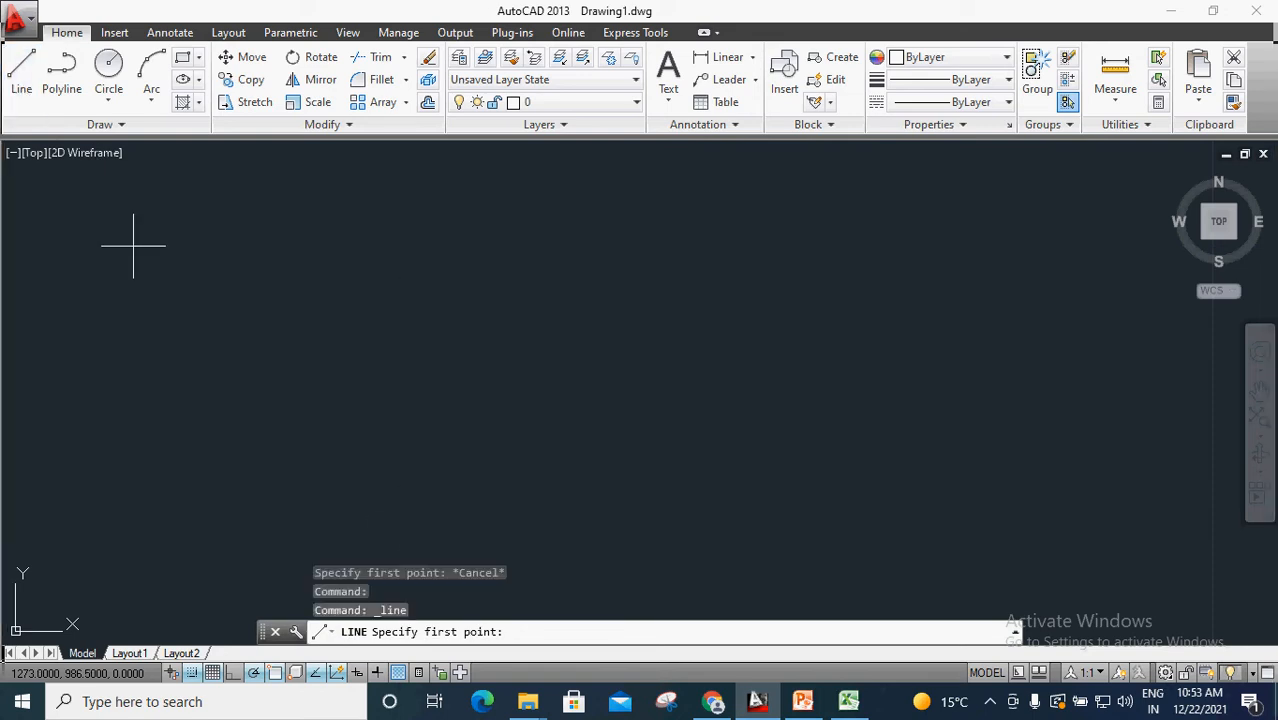
{"action": "left_click", "coordinate": [403, 517]}
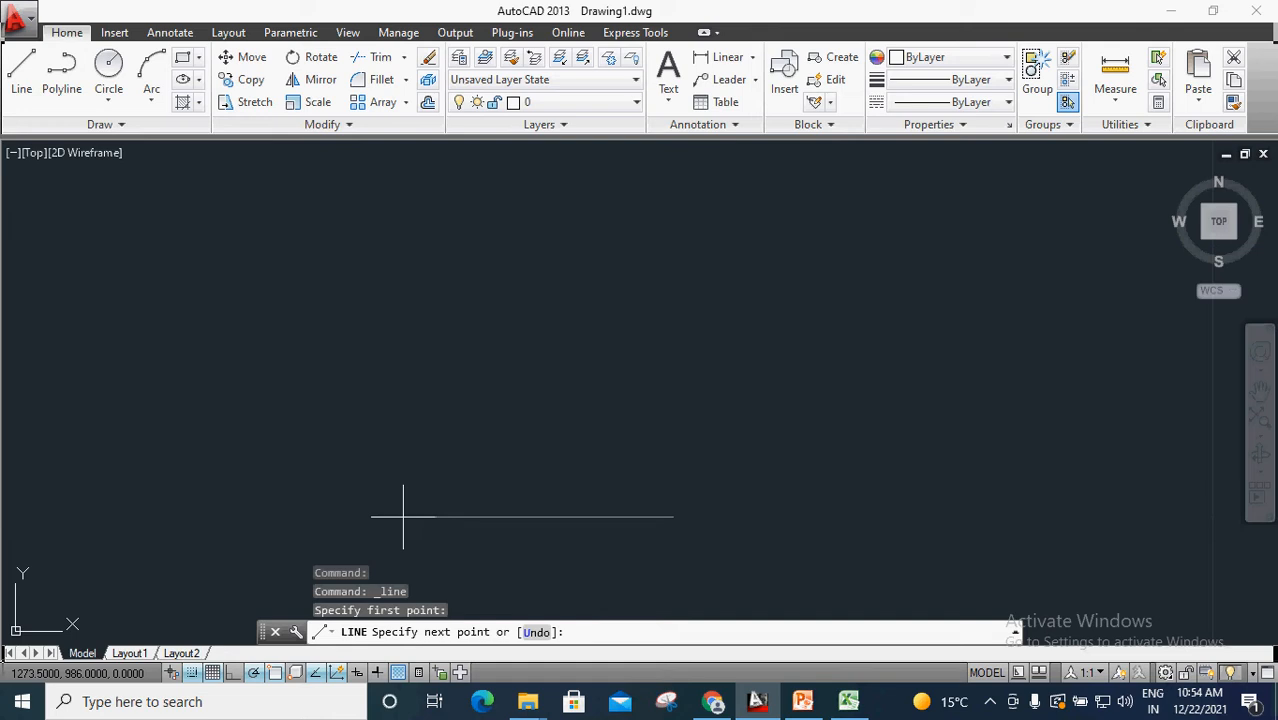
{"action": "left_click", "coordinate": [673, 517]}
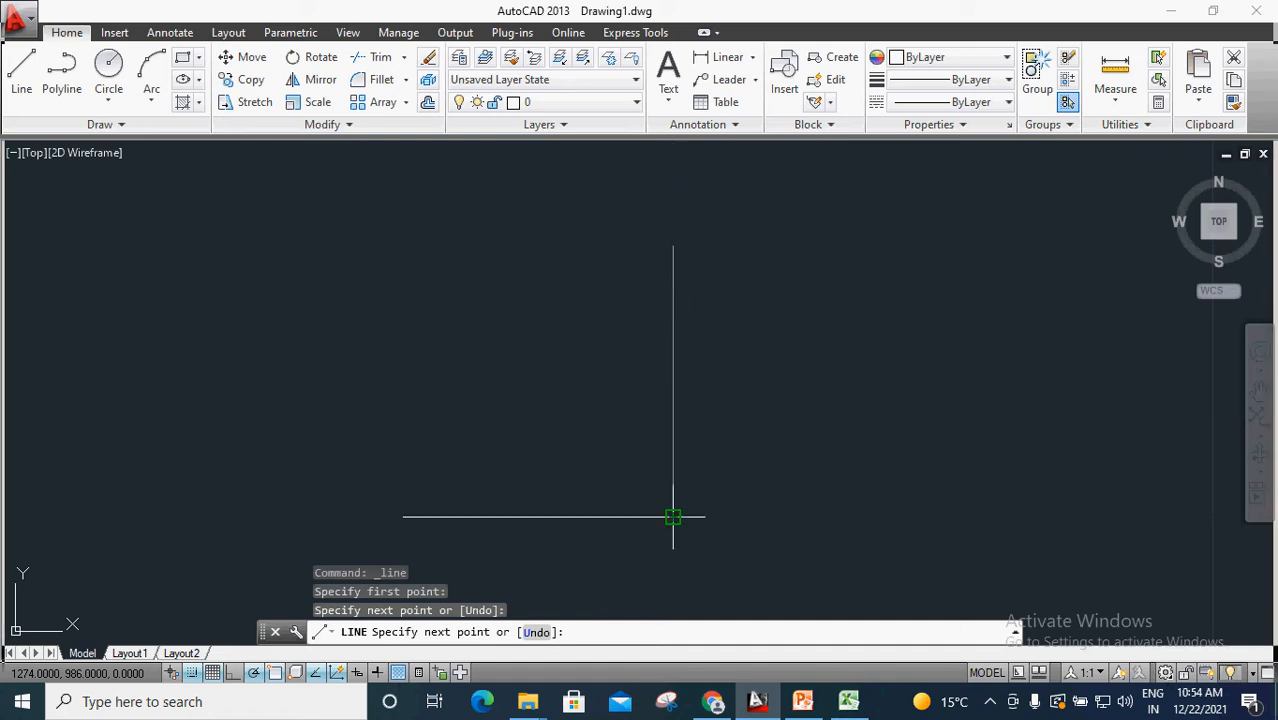
{"action": "left_click", "coordinate": [673, 245]}
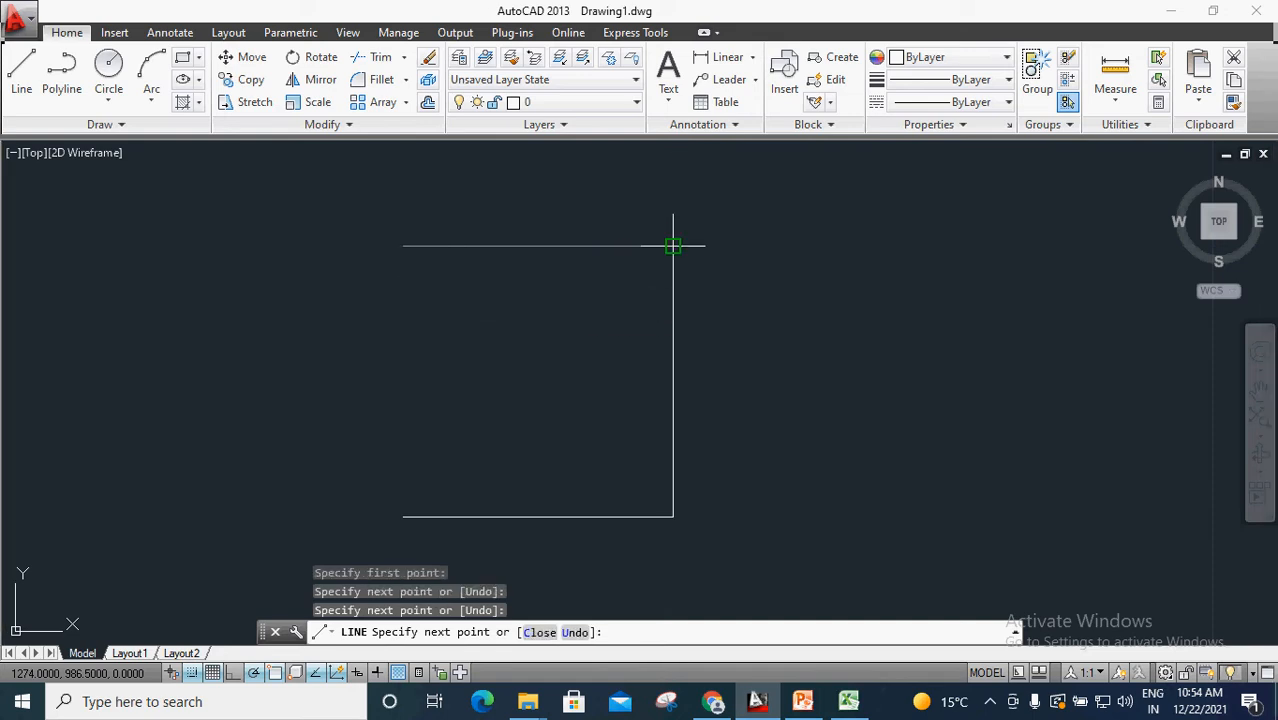
{"action": "key", "text": "Escape"}
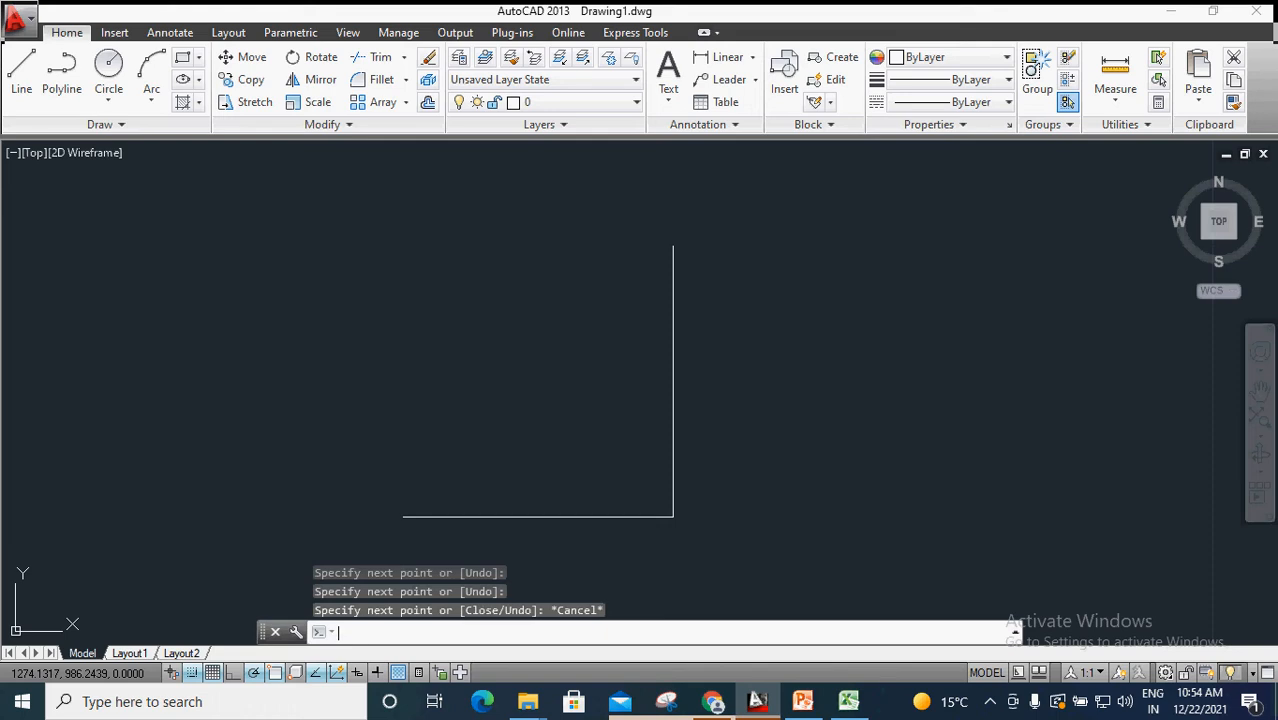
Step: Set the snap X and Y spacing to 1 in the Drafting Settings
{"action": "type", "text": "ds"}
{"action": "key", "text": "Return"}
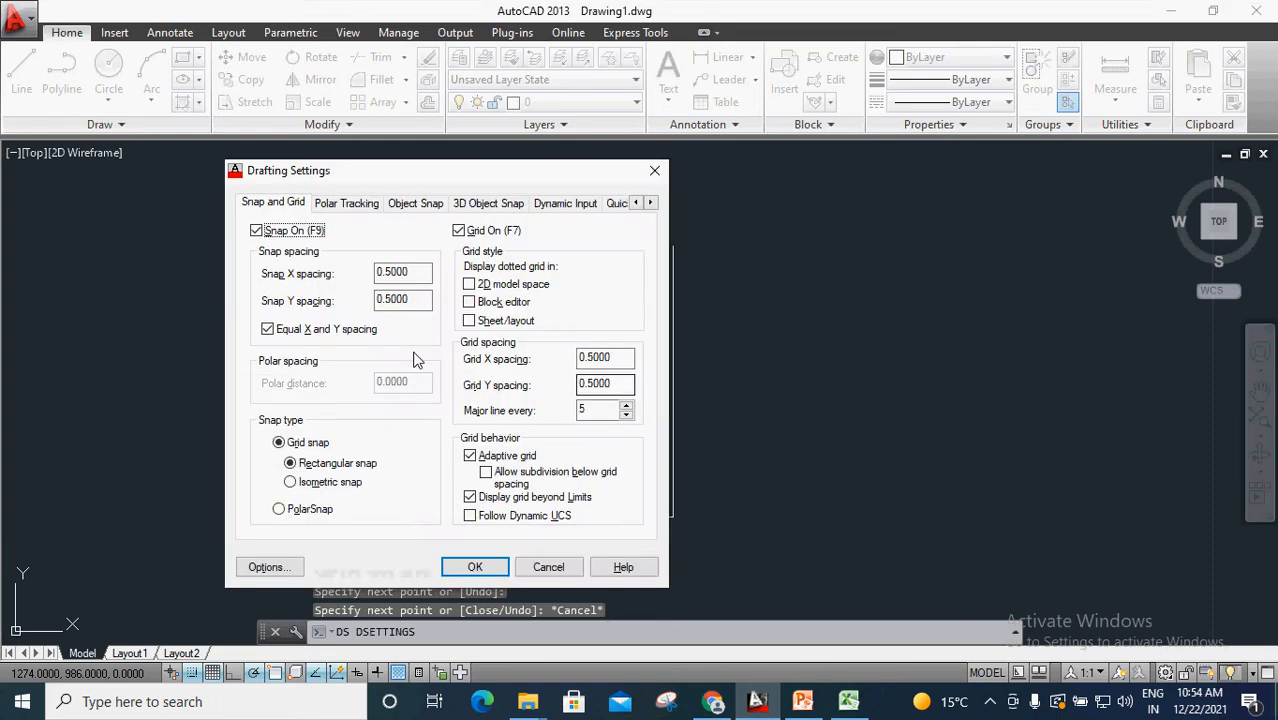
{"action": "left_click", "coordinate": [378, 273]}
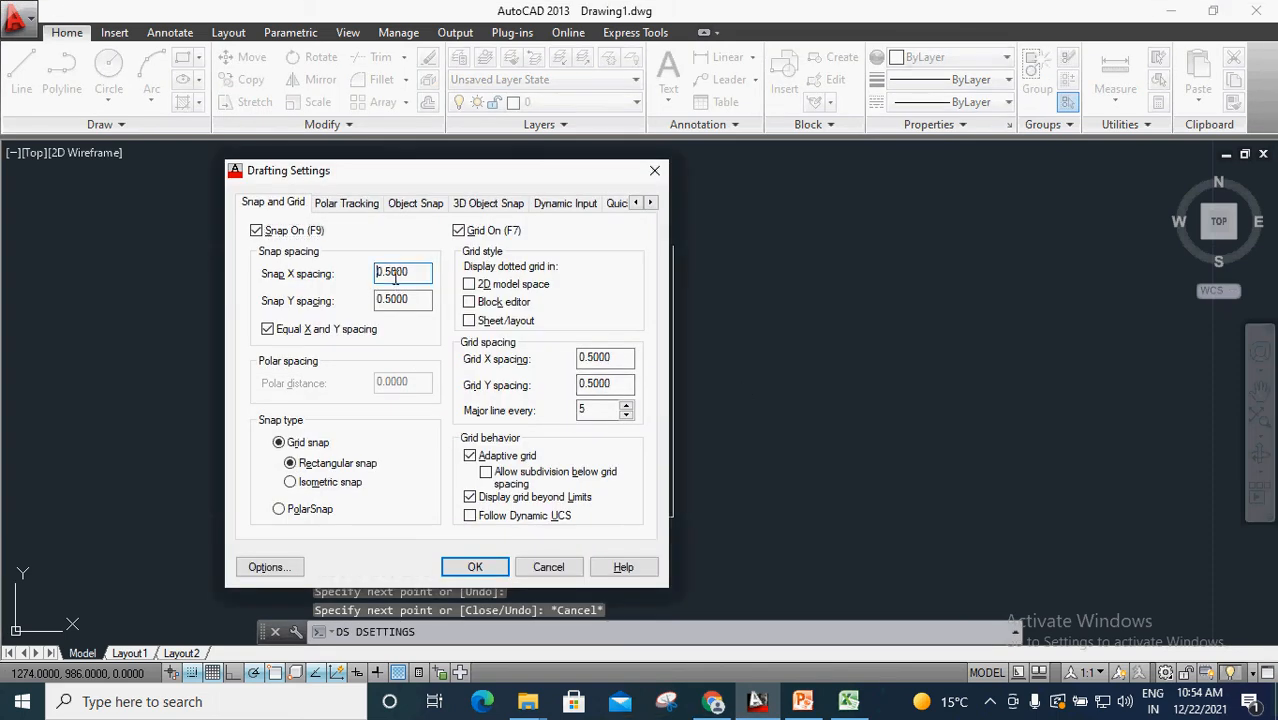
{"action": "double_click", "coordinate": [405, 274]}
{"action": "type", "text": "1"}
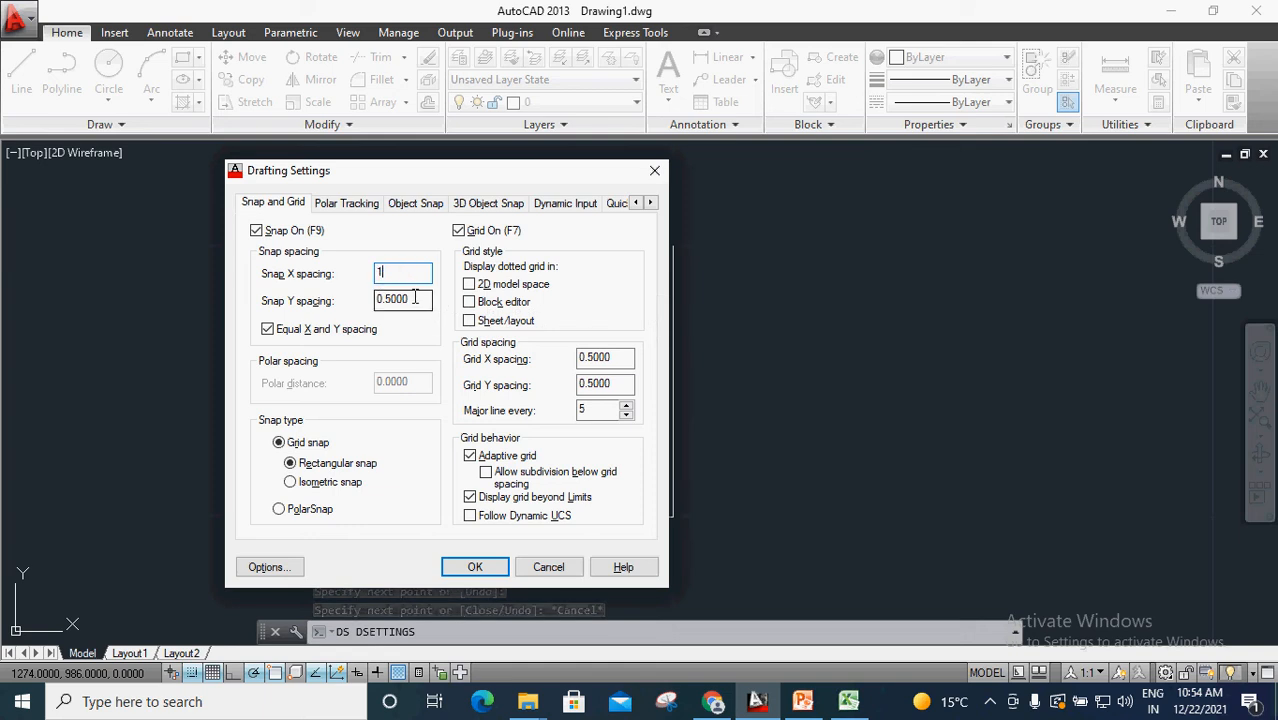
{"action": "key", "text": "Tab"}
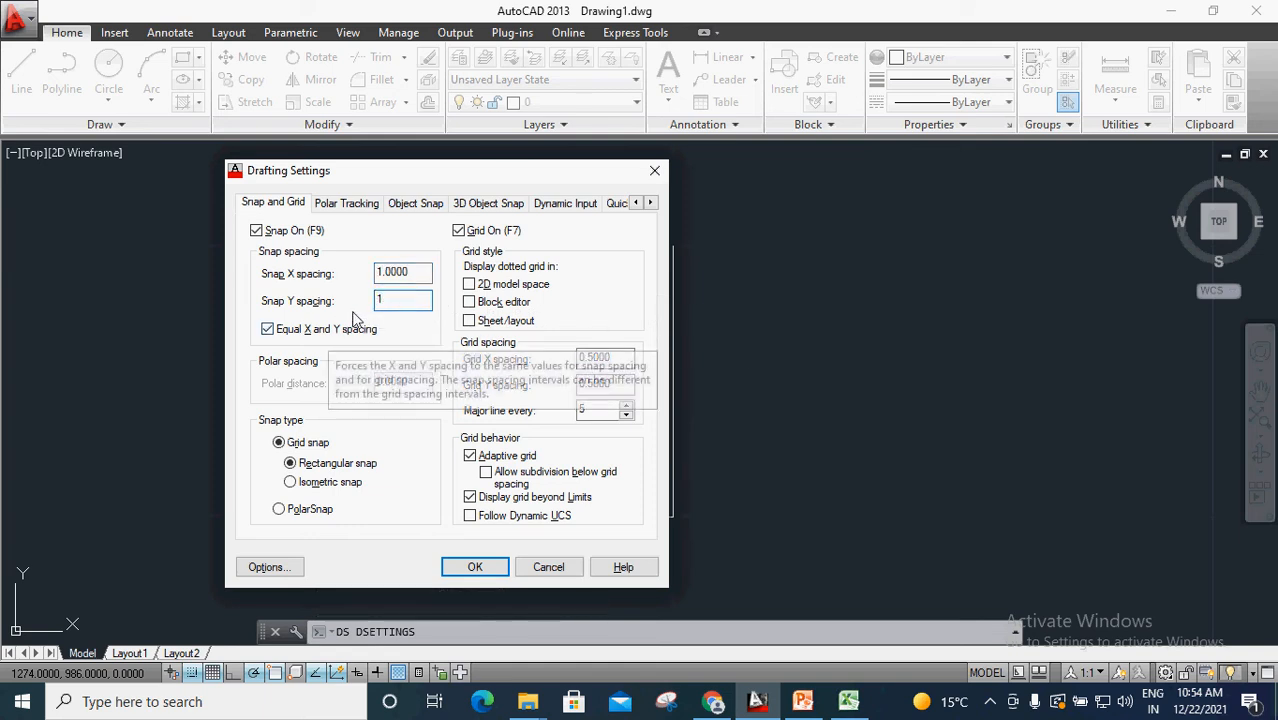
{"action": "left_click", "coordinate": [471, 568]}
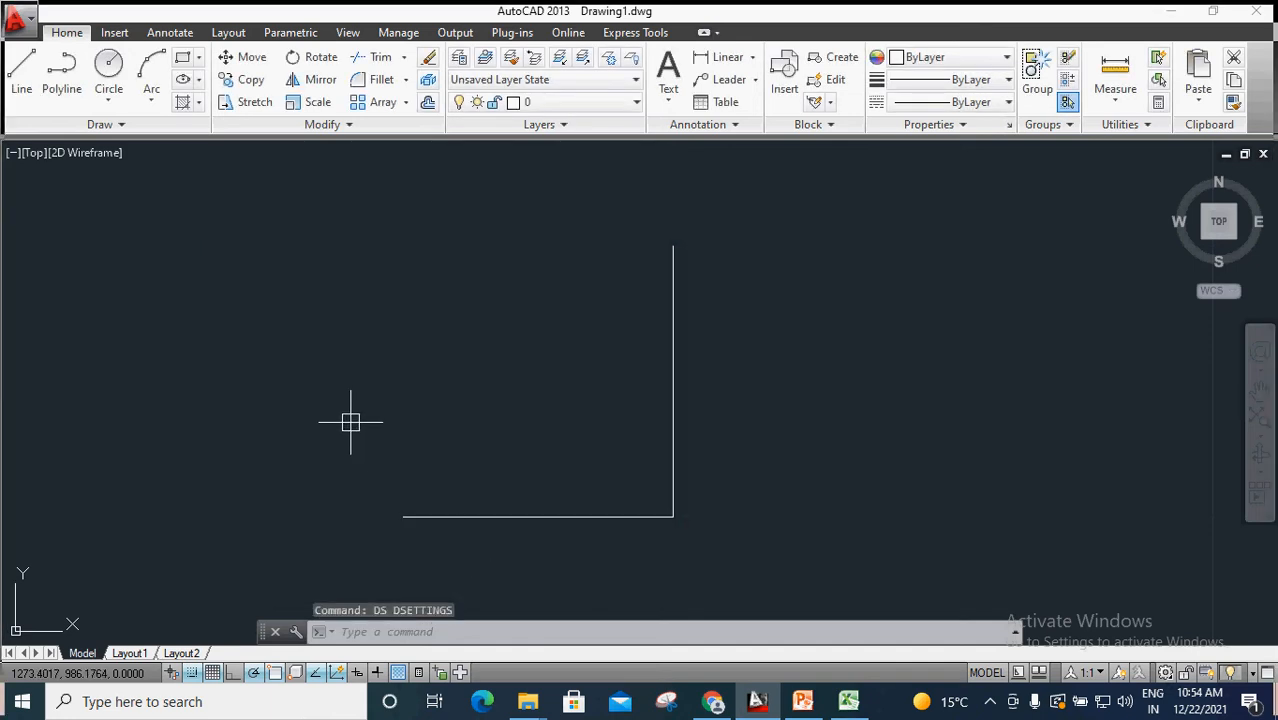
Step: Draw a separate 1-unit horizontal line from 1275,986 to 1276,986, to the right of the L shape
{"action": "scroll", "coordinate": [546, 447], "scroll_direction": "up", "scroll_amount": 2}
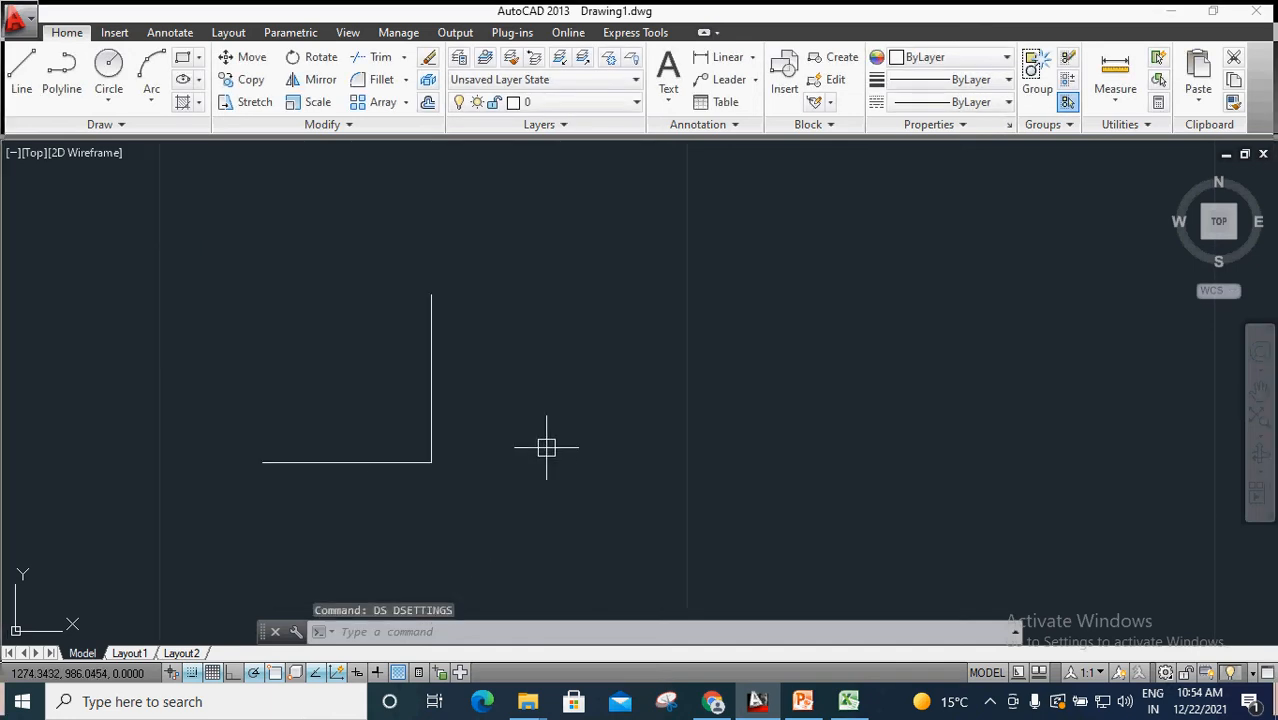
{"action": "double_click", "coordinate": [21, 68]}
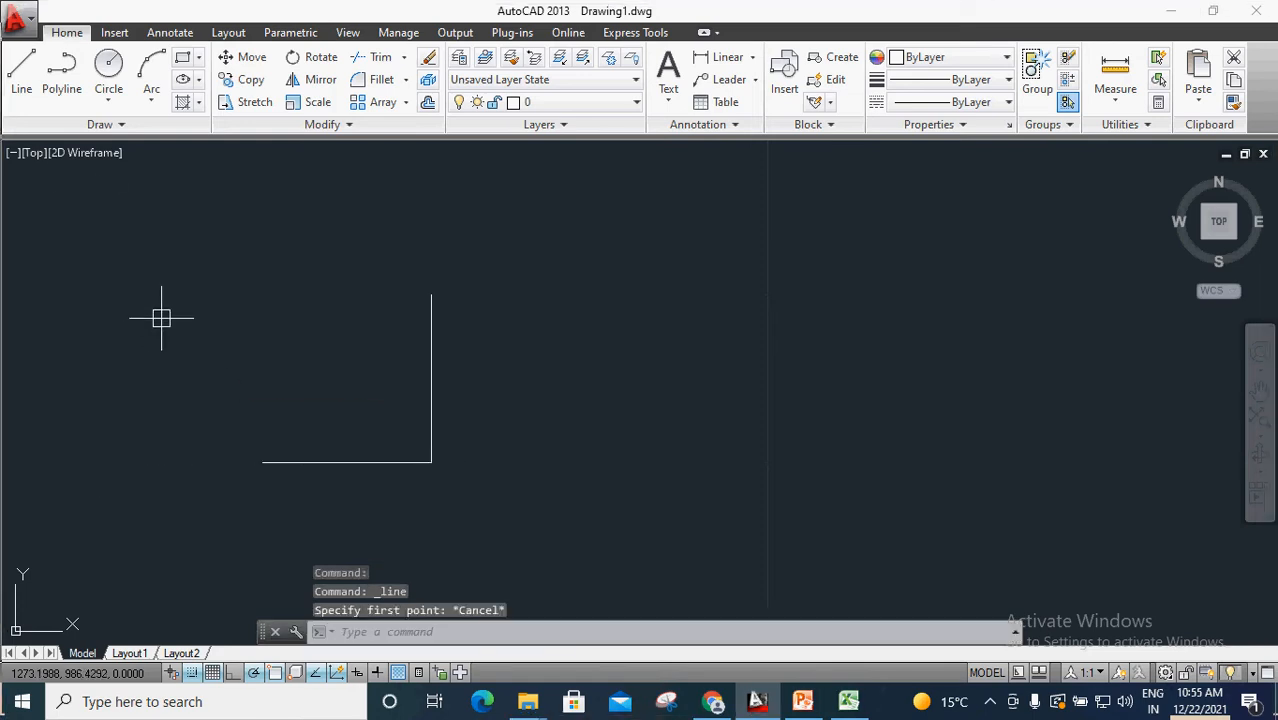
{"action": "left_click", "coordinate": [768, 462]}
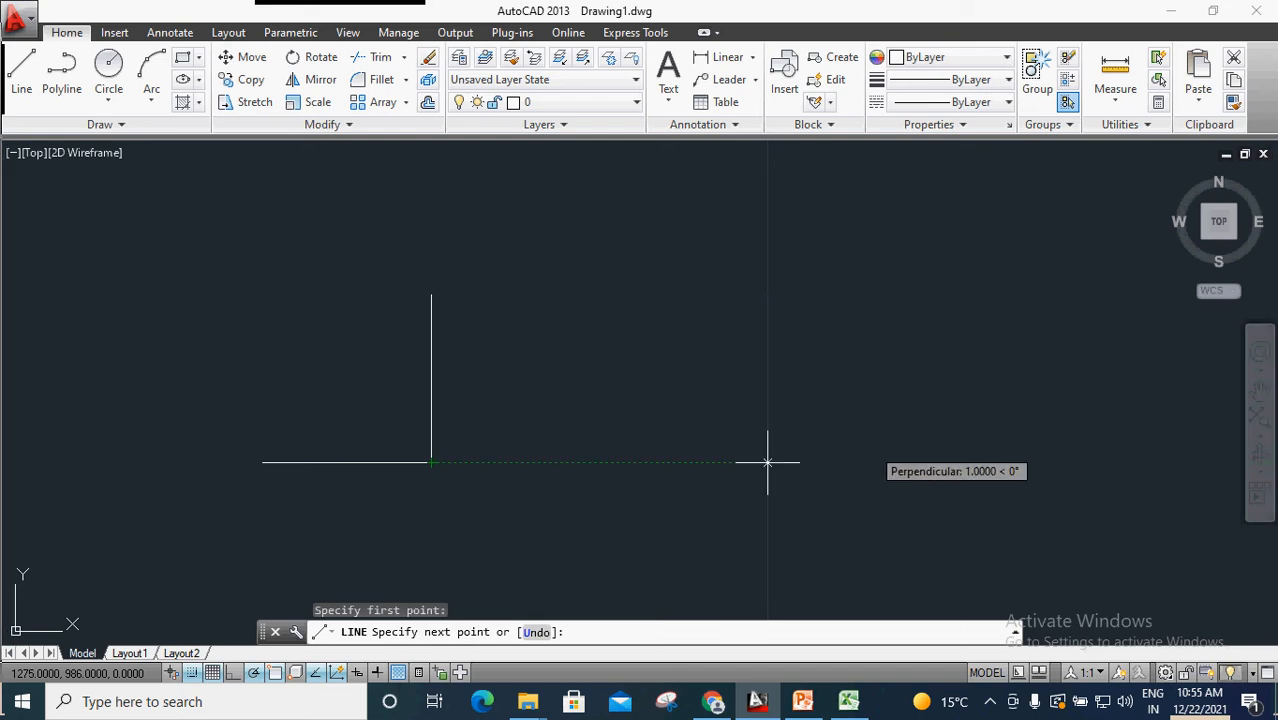
{"action": "left_click", "coordinate": [1104, 462]}
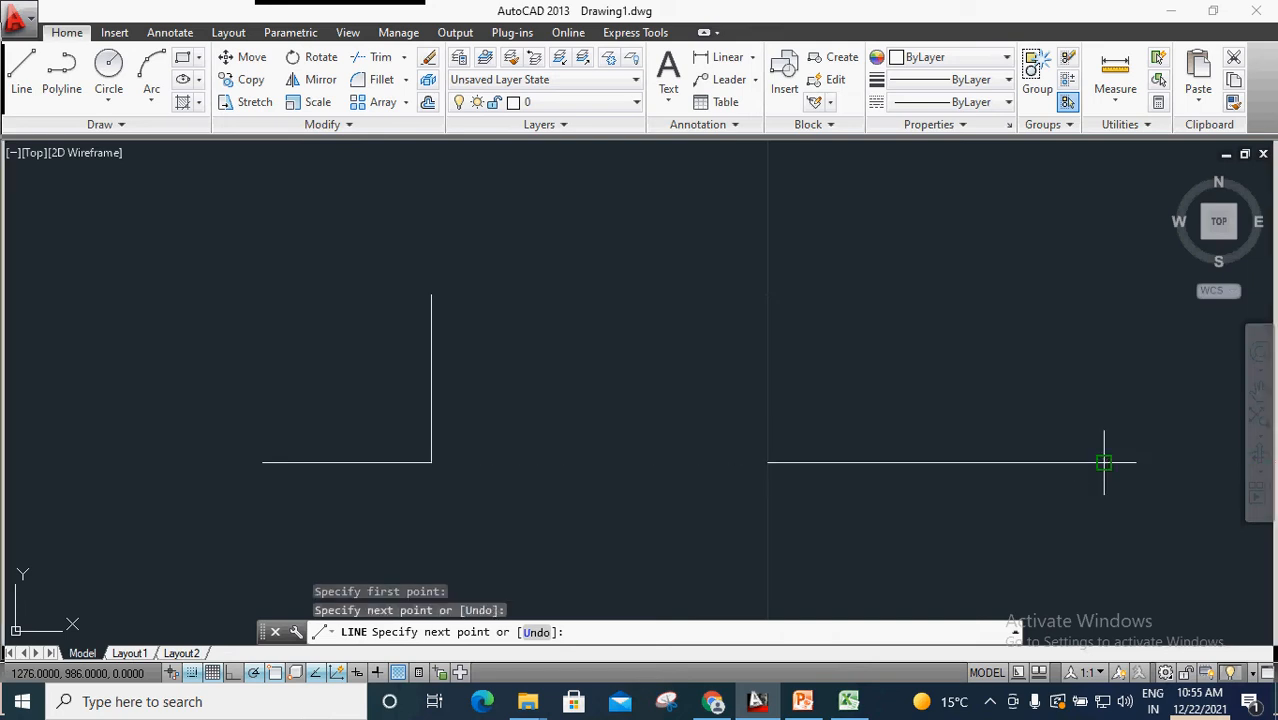
{"action": "key", "text": "Return"}
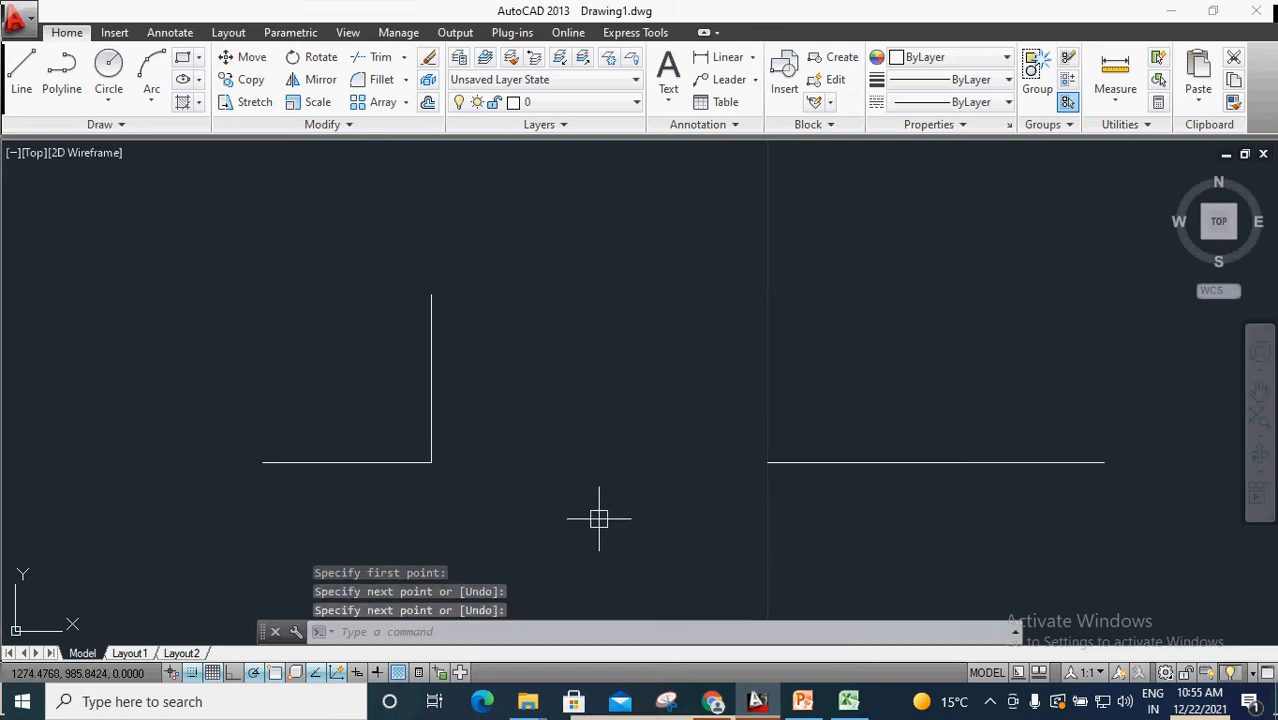
Step: Add a linear dimension to the separate horizontal line, placing it 1 unit above the line
{"action": "scroll", "coordinate": [500, 468], "scroll_direction": "down", "scroll_amount": 4}
{"action": "scroll", "coordinate": [741, 473], "scroll_direction": "up", "scroll_amount": 2}
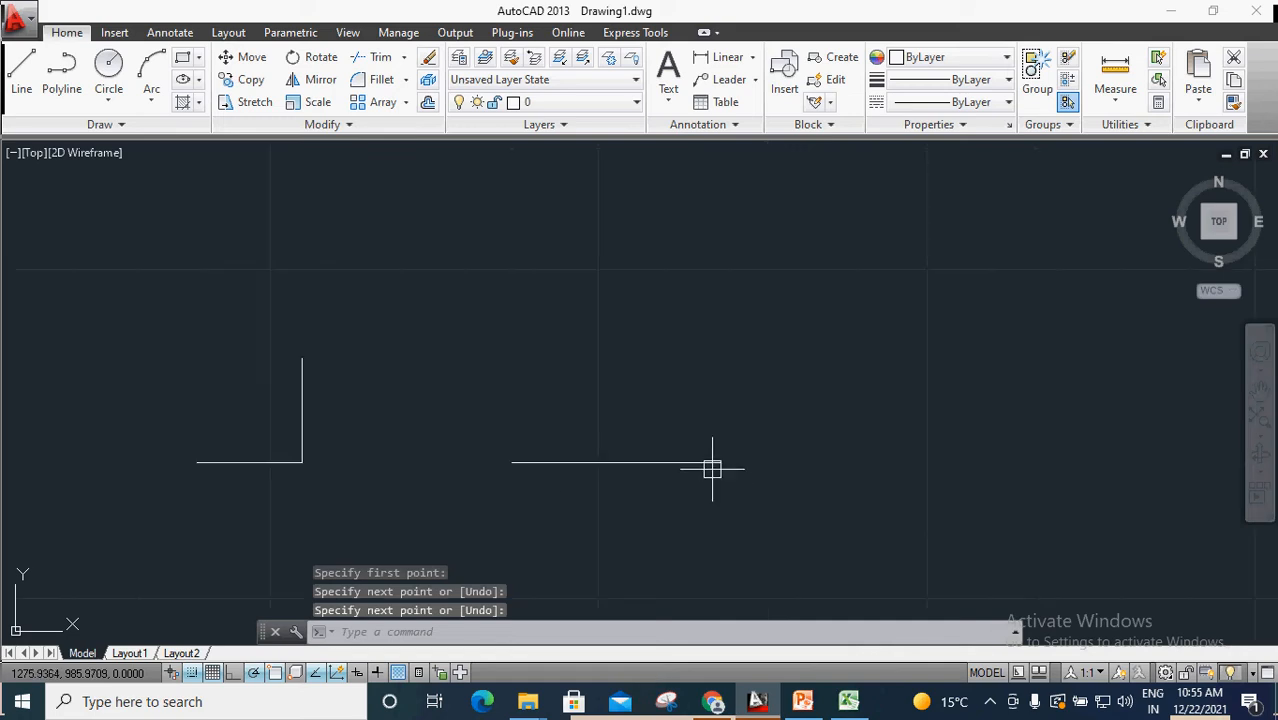
{"action": "left_click", "coordinate": [676, 462]}
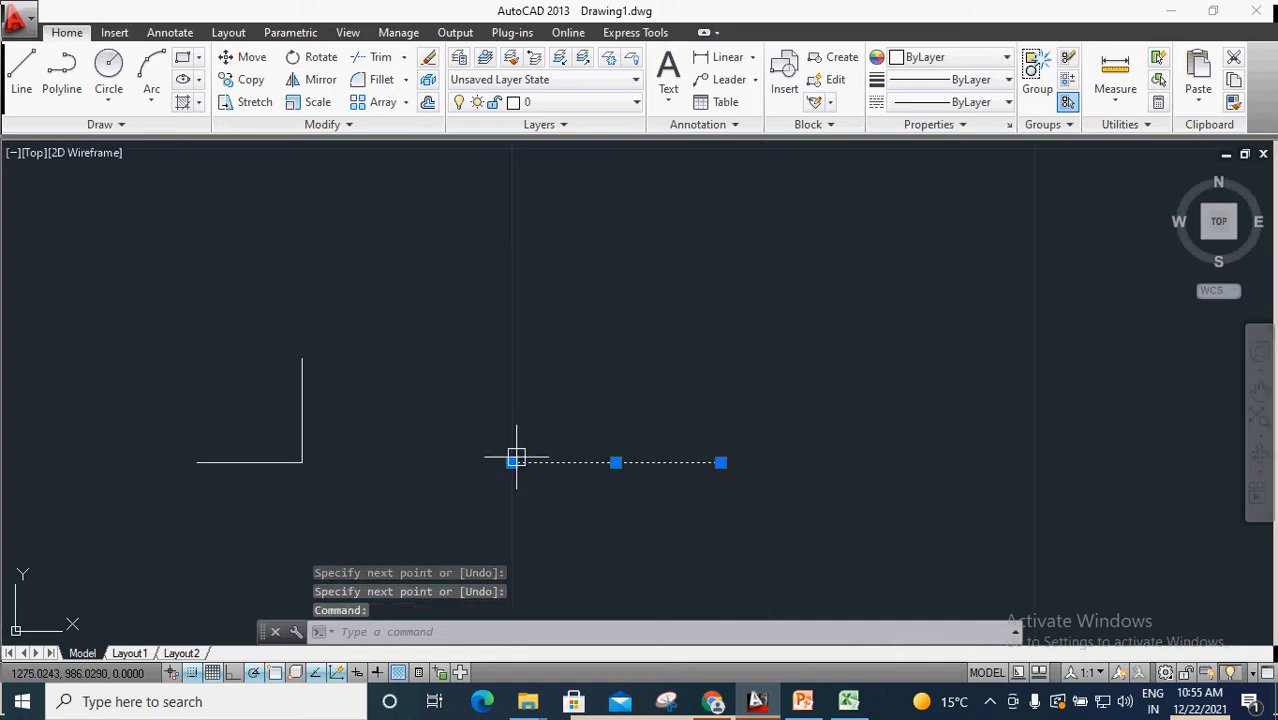
{"action": "left_click", "coordinate": [705, 62]}
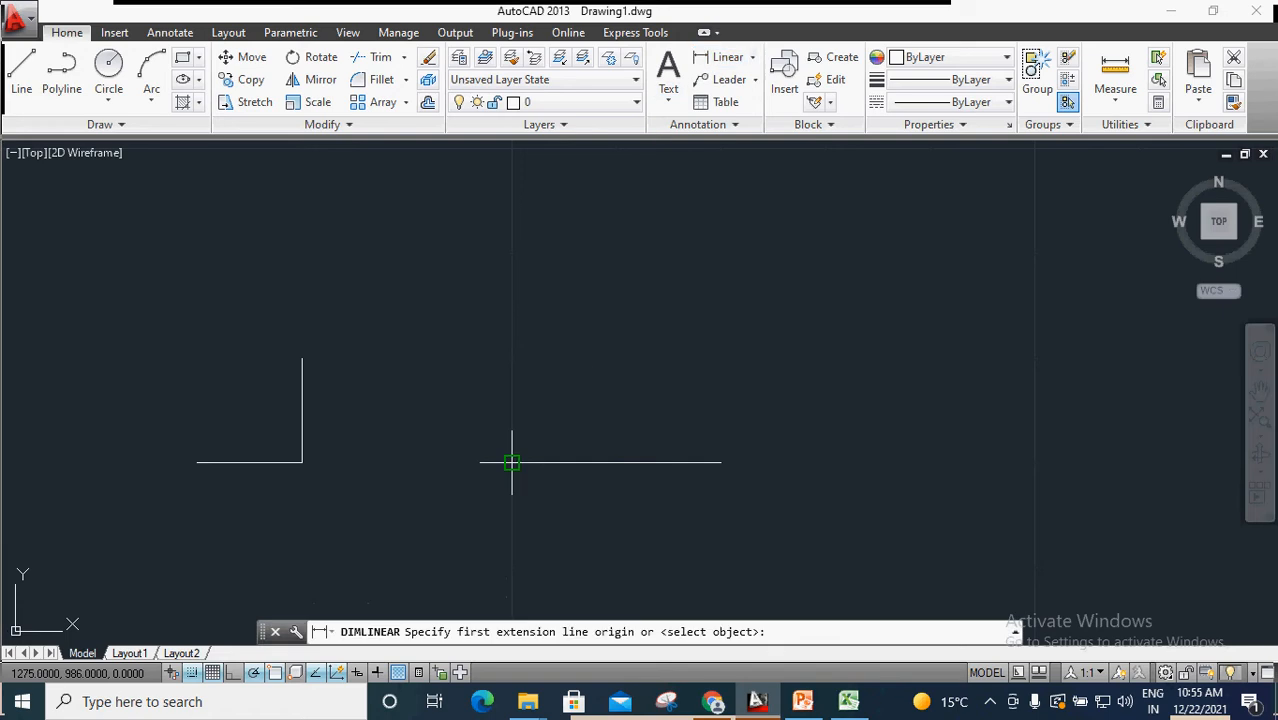
{"action": "left_click", "coordinate": [512, 462]}
{"action": "left_click", "coordinate": [721, 462]}
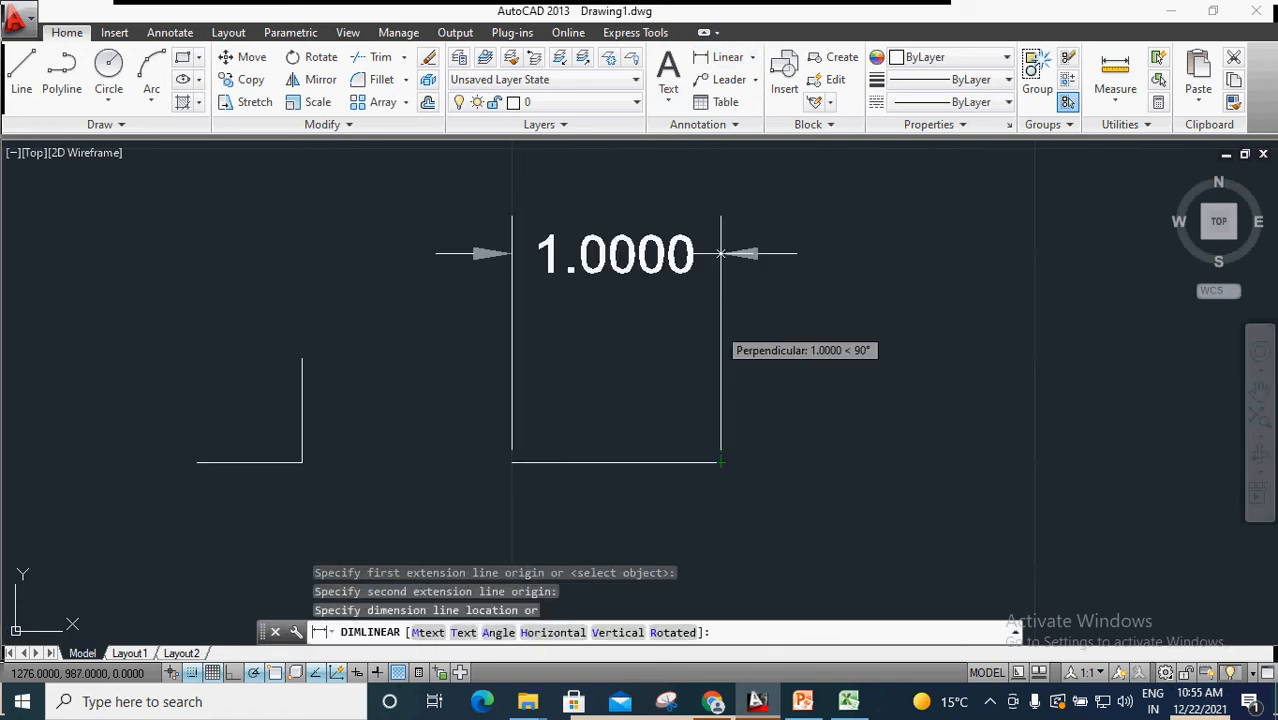
{"action": "left_click", "coordinate": [615, 253]}
{"action": "left_click", "coordinate": [705, 57]}
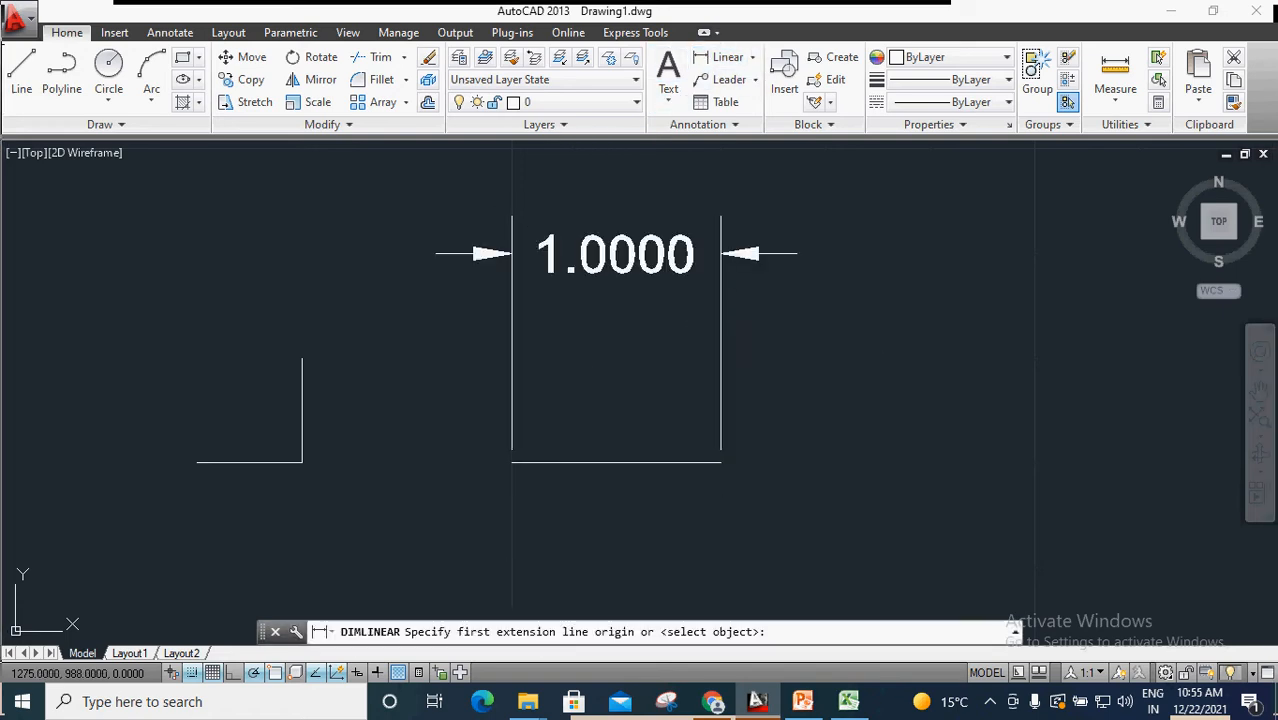
{"action": "left_click", "coordinate": [302, 462]}
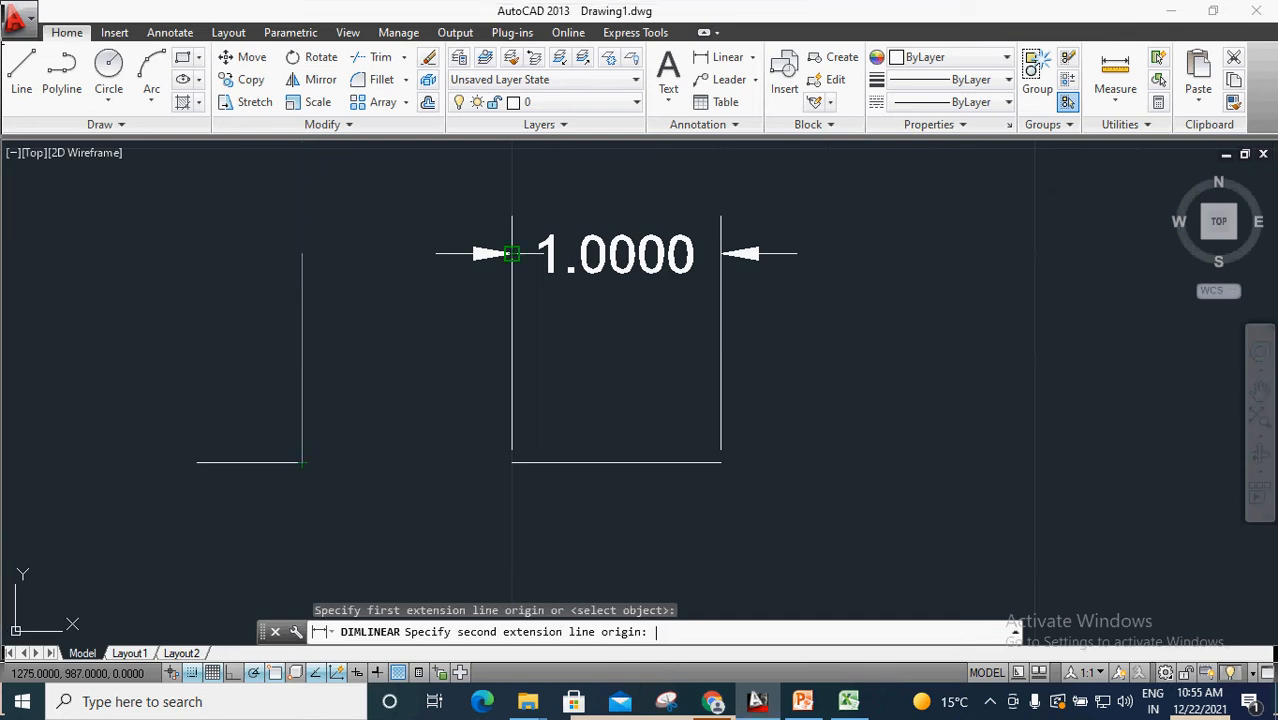
{"action": "key", "text": "Escape"}
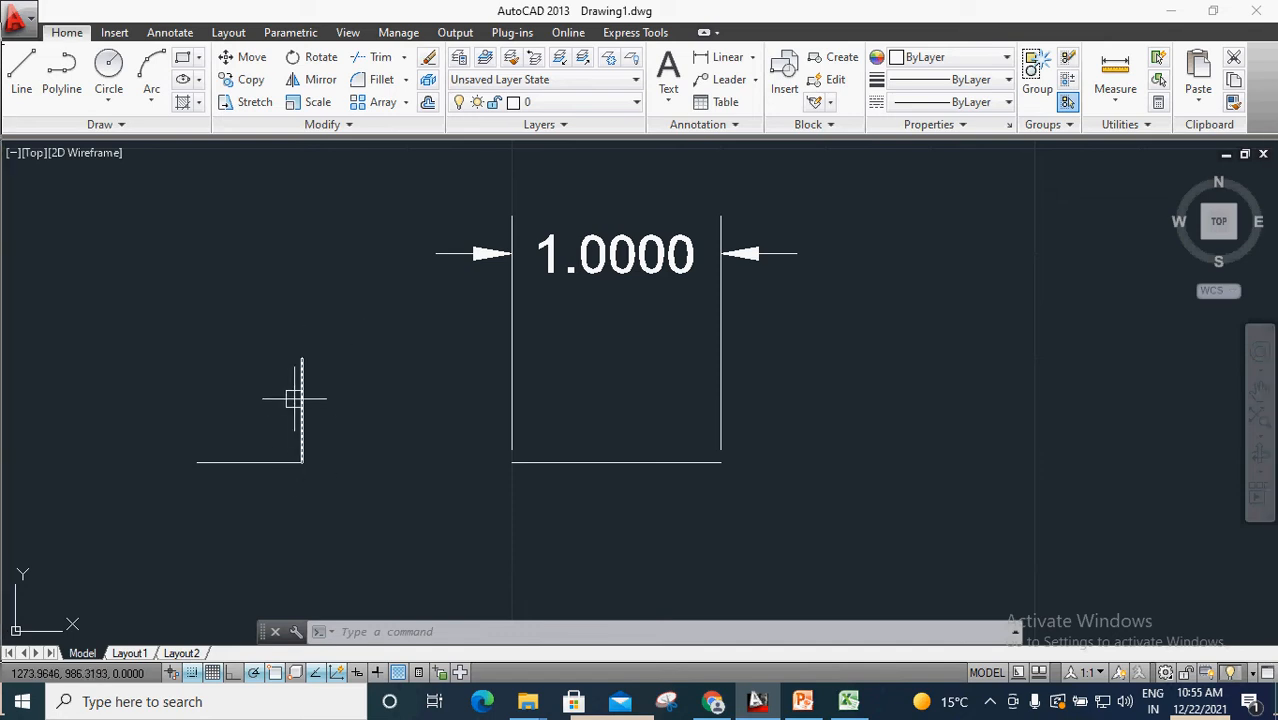
Step: Check the snap spacing values in the Drafting Settings and close the dialog
{"action": "type", "text": "ds"}
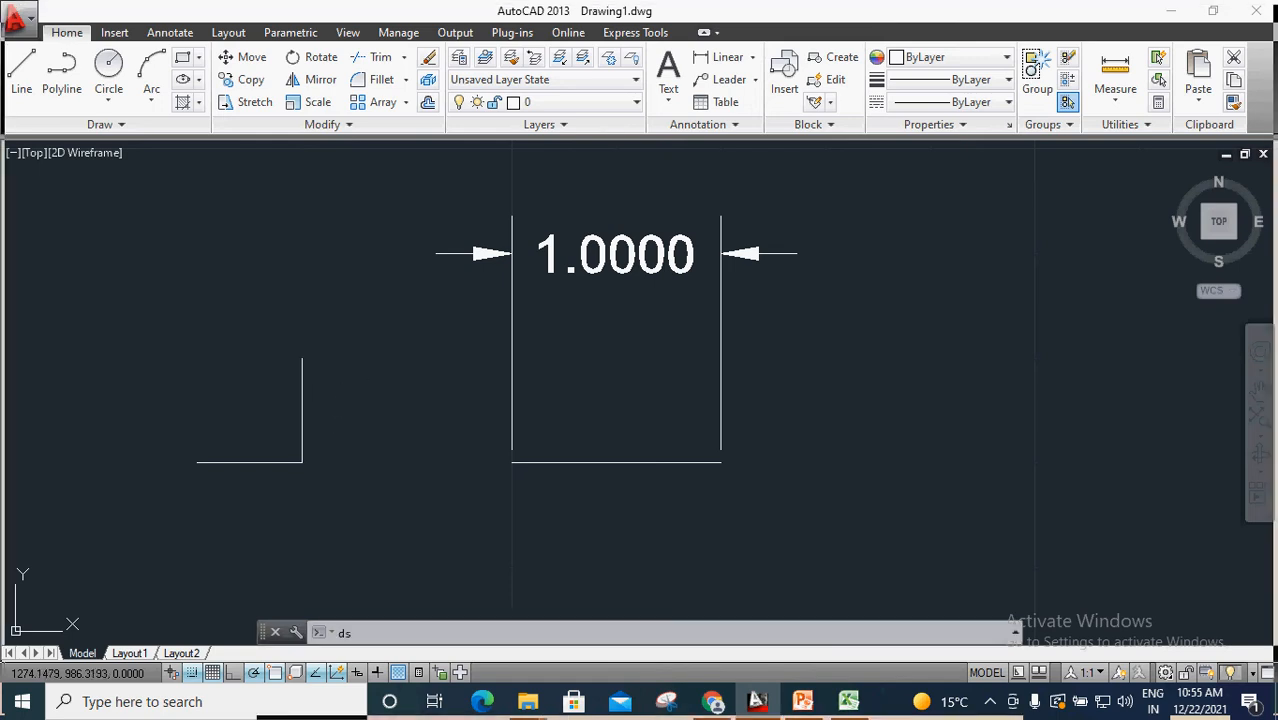
{"action": "key", "text": "Return"}
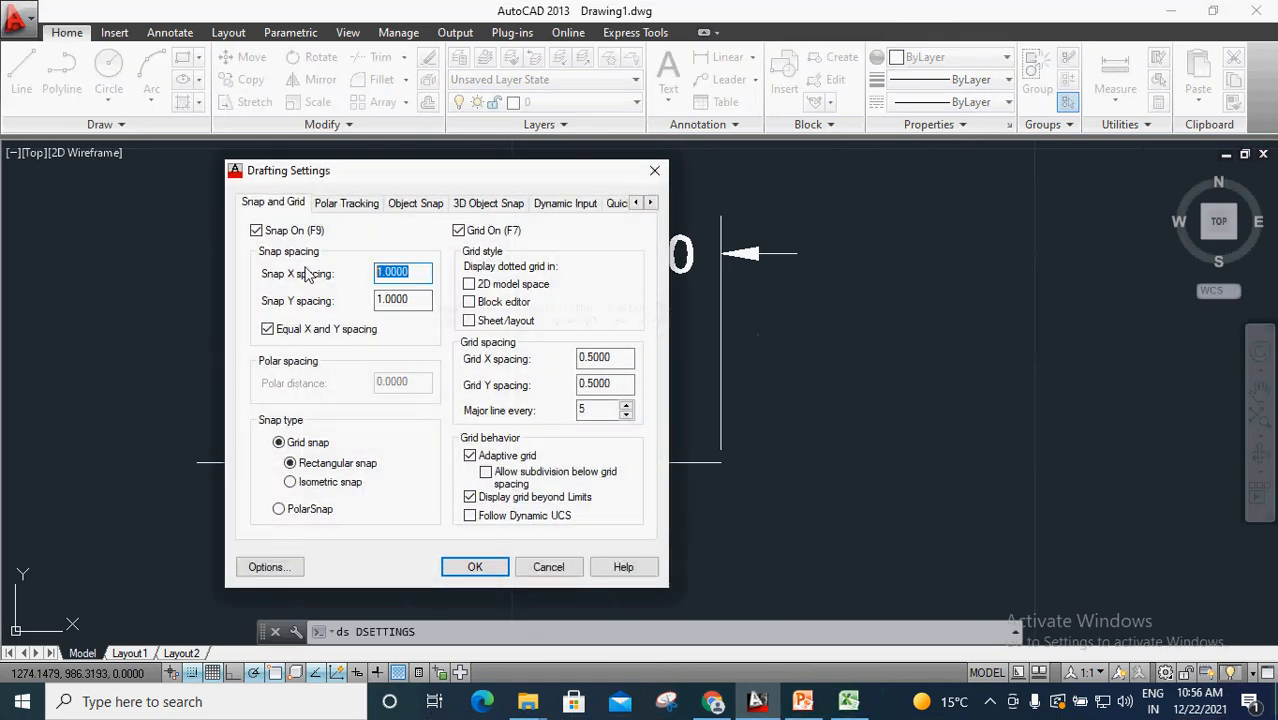
{"action": "key", "text": "Return"}
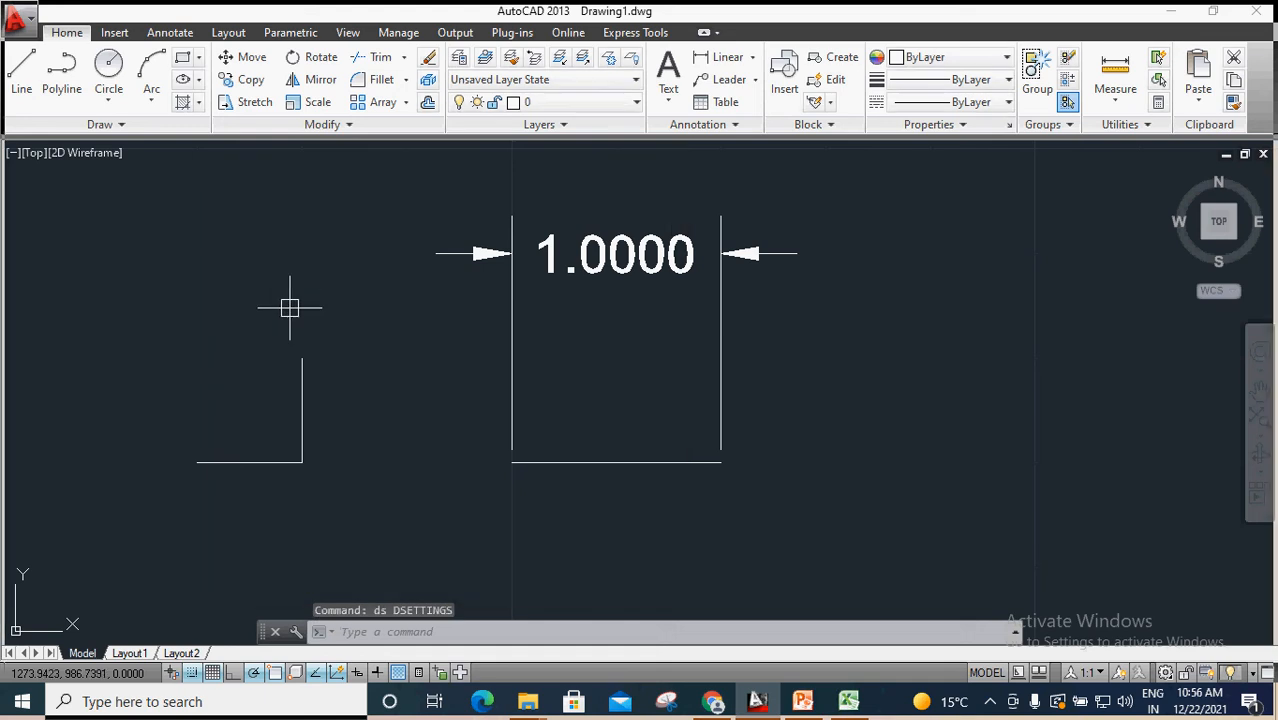
Step: Check the snap spacing in the Drafting Settings, and try to pick a linear dimension origin on the L shape with 5-unit snapping
{"action": "key", "text": "Return"}
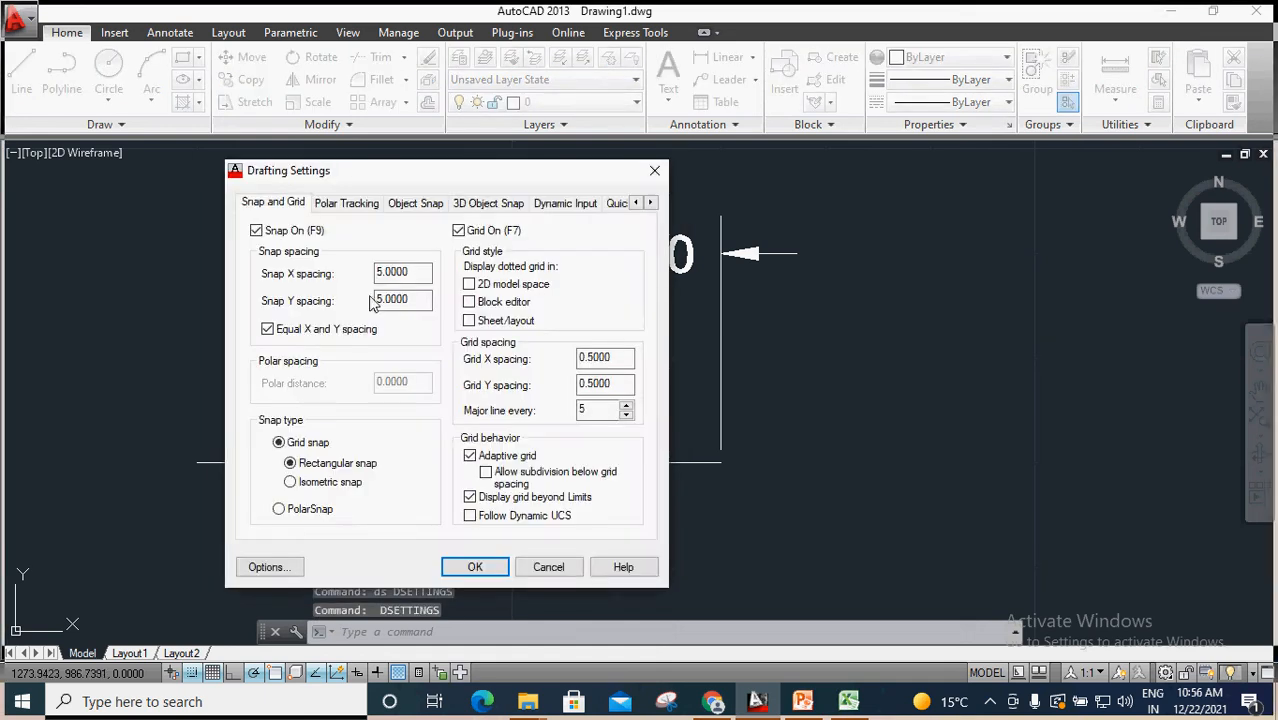
{"action": "left_click", "coordinate": [478, 564]}
{"action": "left_click", "coordinate": [712, 57]}
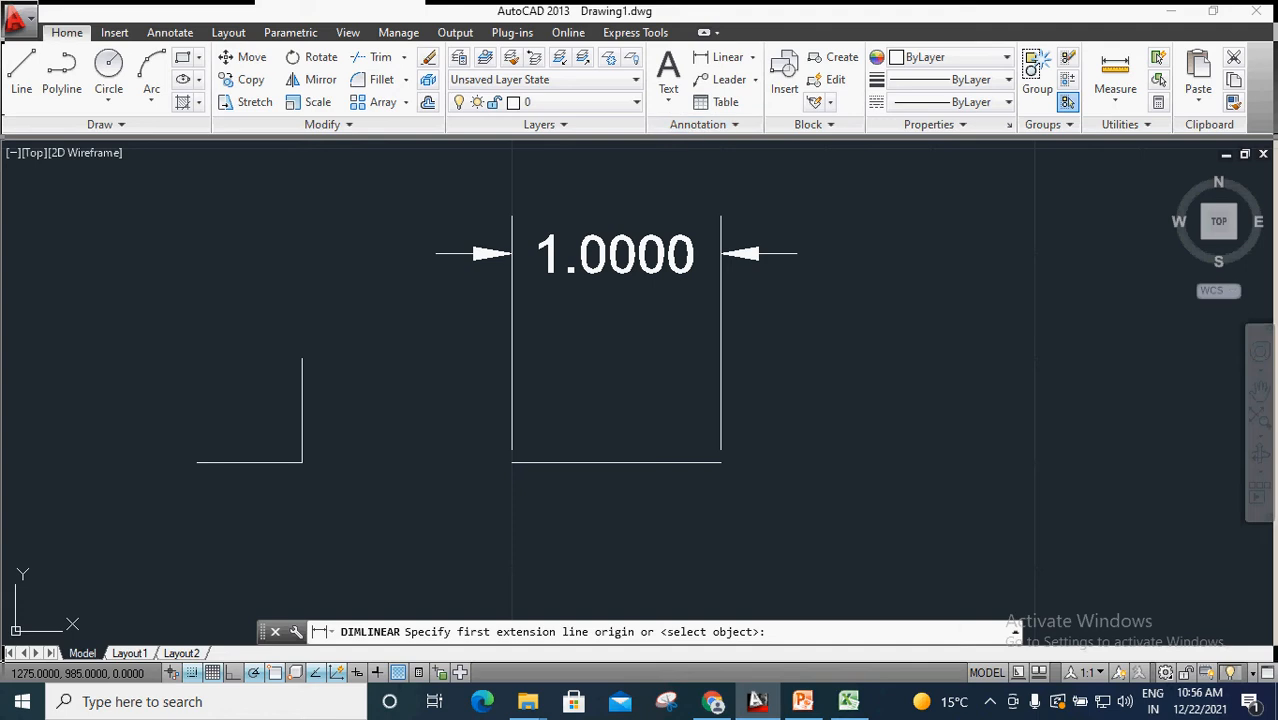
{"action": "key", "text": "Escape"}
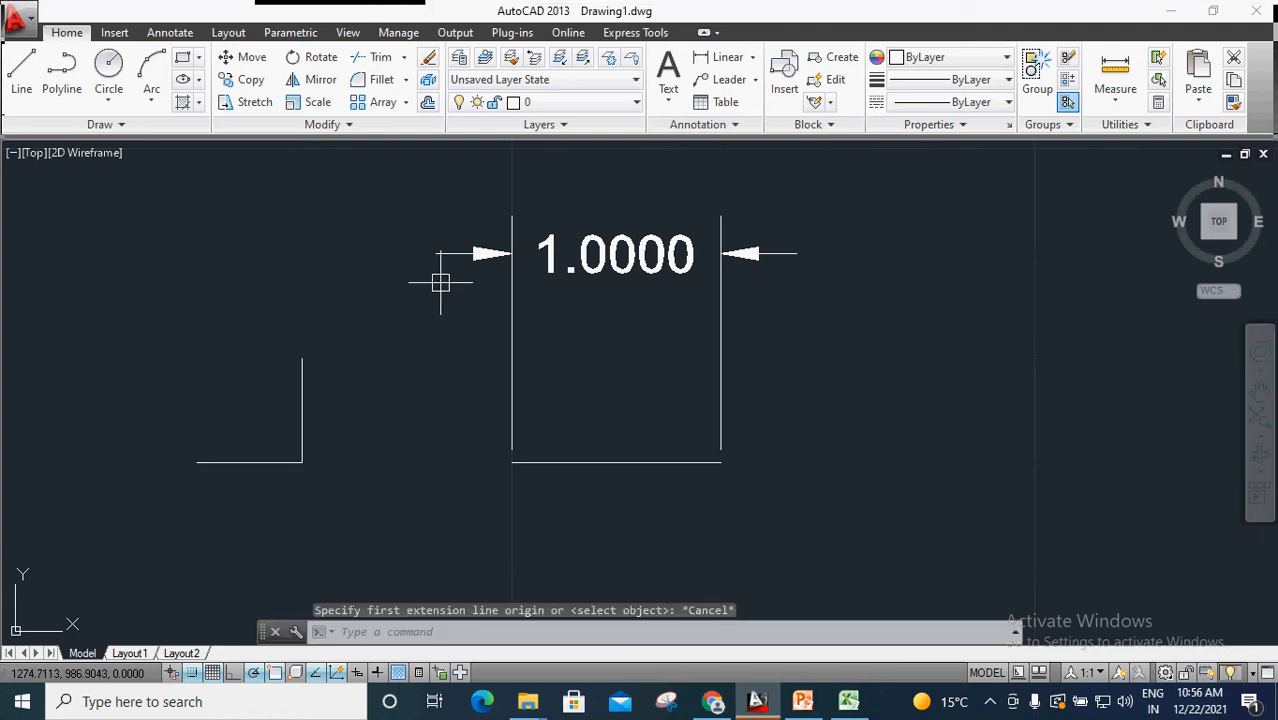
{"action": "left_click", "coordinate": [715, 58]}
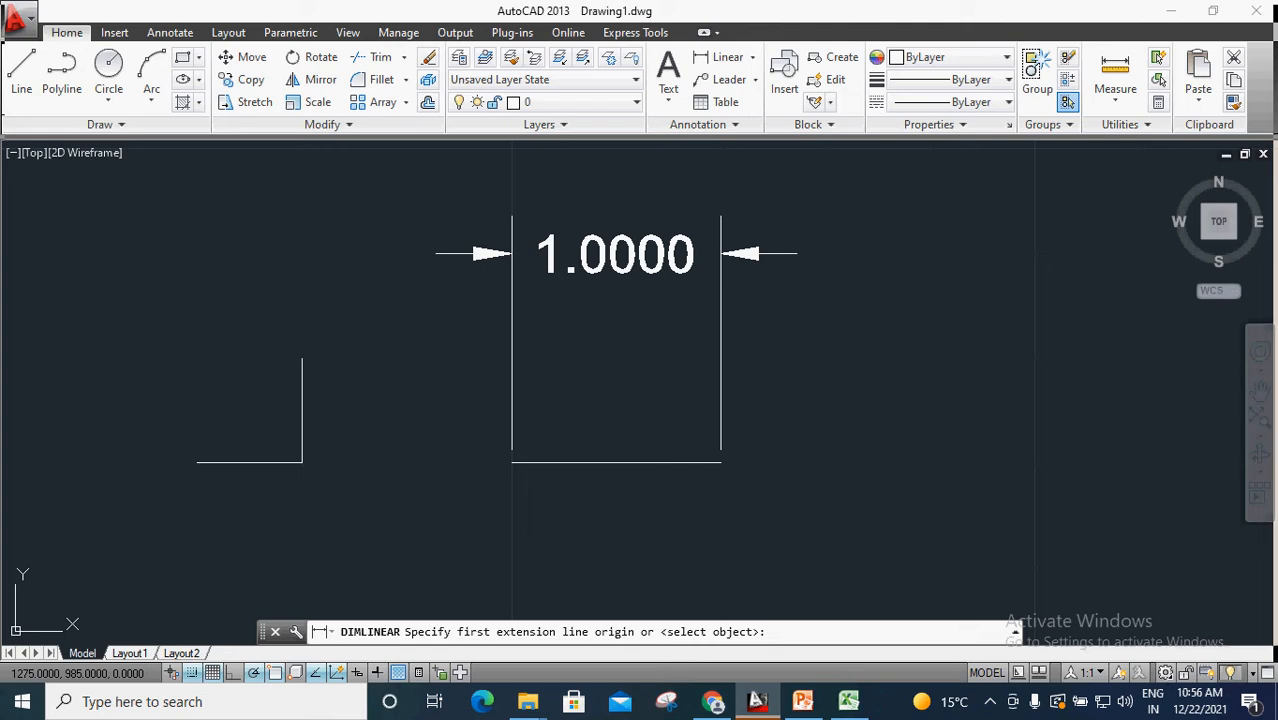
{"action": "scroll", "coordinate": [362, 421], "scroll_direction": "down", "scroll_amount": 4}
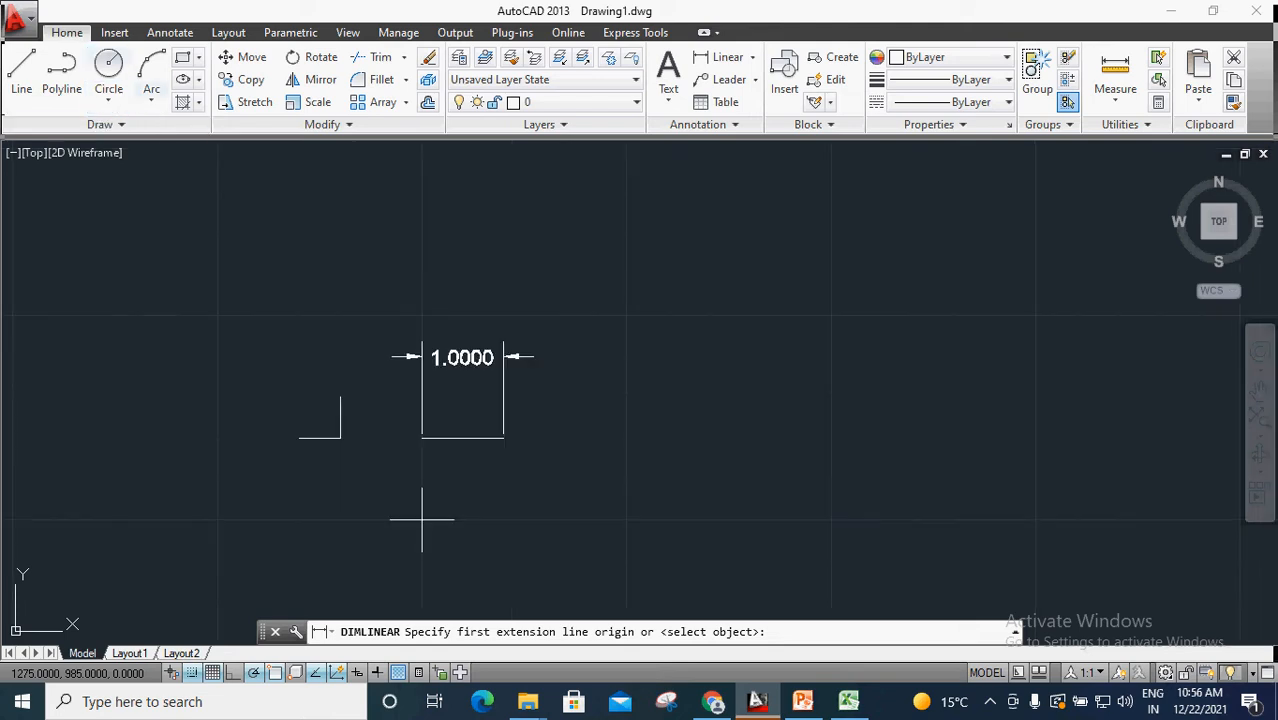
{"action": "scroll", "coordinate": [178, 283], "scroll_direction": "up", "scroll_amount": 4}
{"action": "scroll", "coordinate": [300, 218], "scroll_direction": "down", "scroll_amount": 4}
{"action": "key", "text": "Escape"}
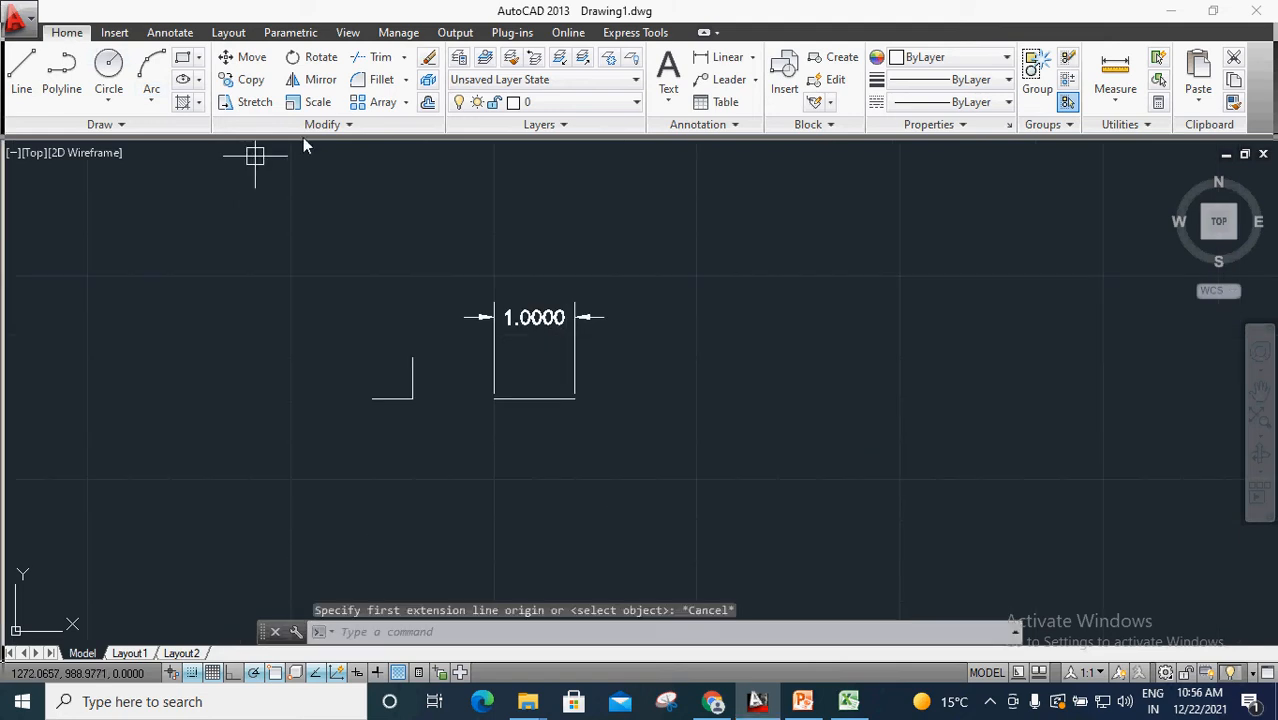
{"action": "left_click", "coordinate": [705, 60]}
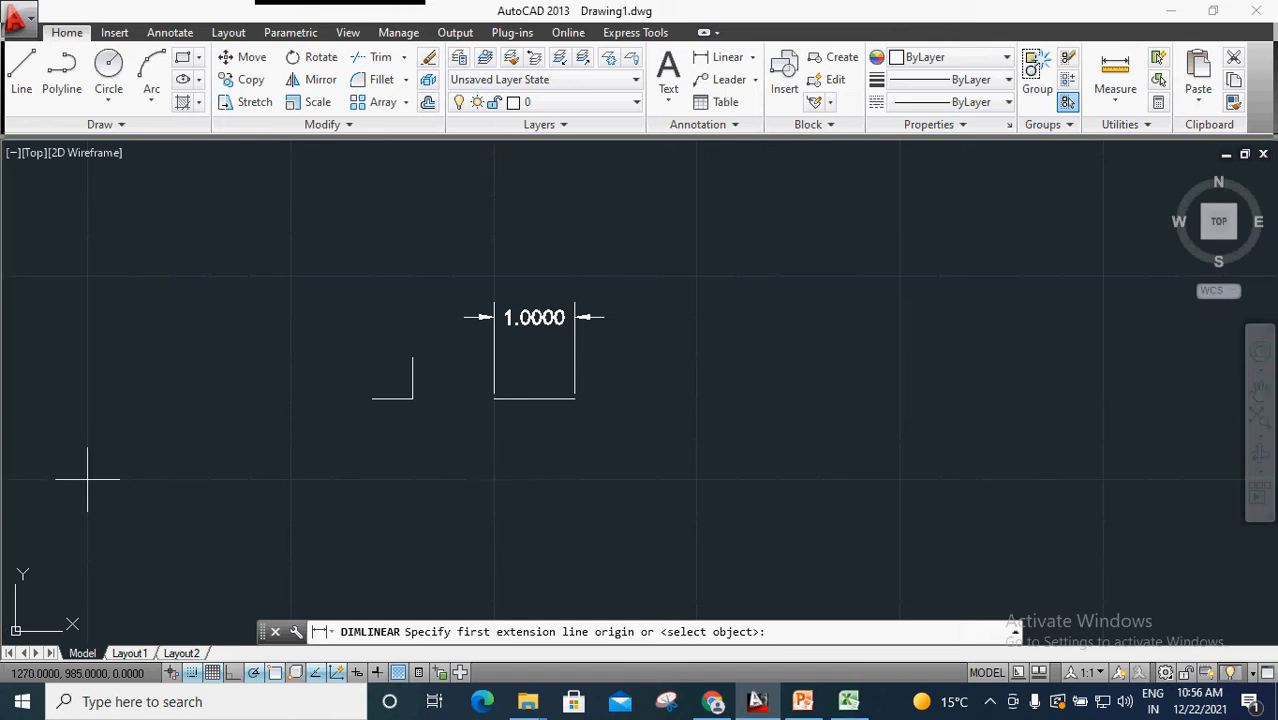
{"action": "key", "text": "Escape"}
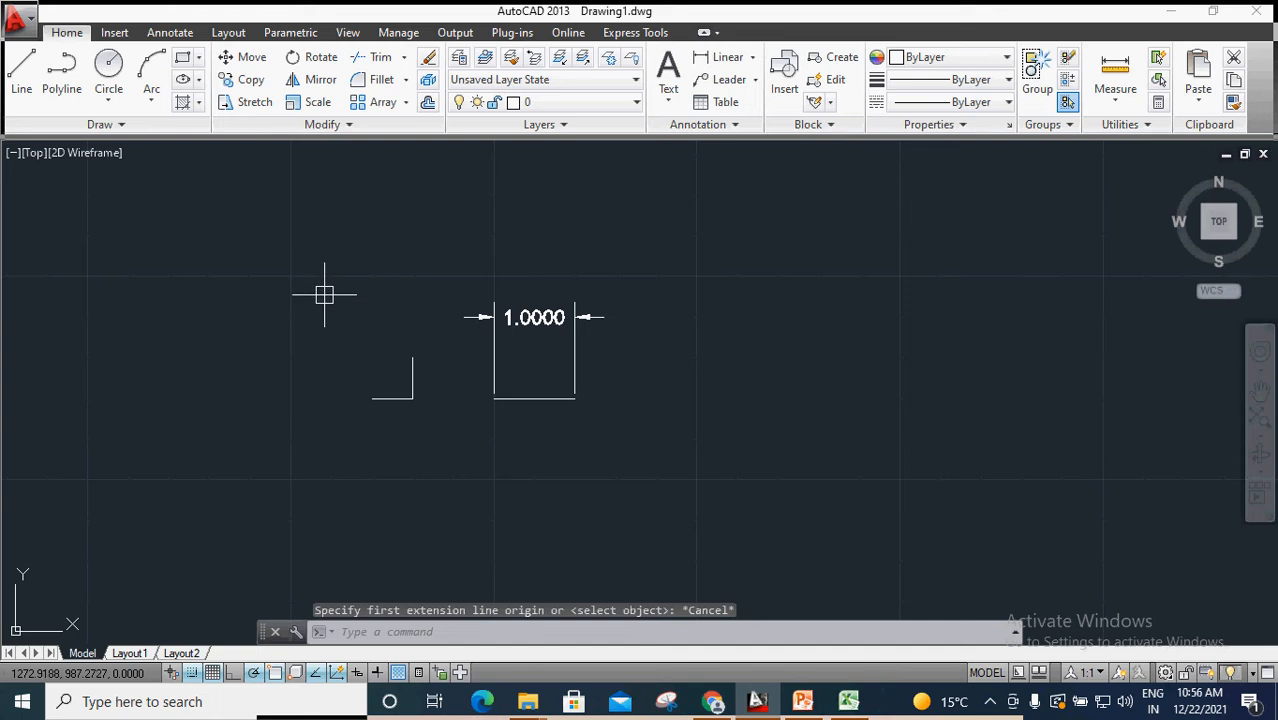
Step: Set the snap X and Y spacing to 0.5 in the Drafting Settings and recheck the values
{"action": "type", "text": "ds"}
{"action": "key", "text": "Return"}
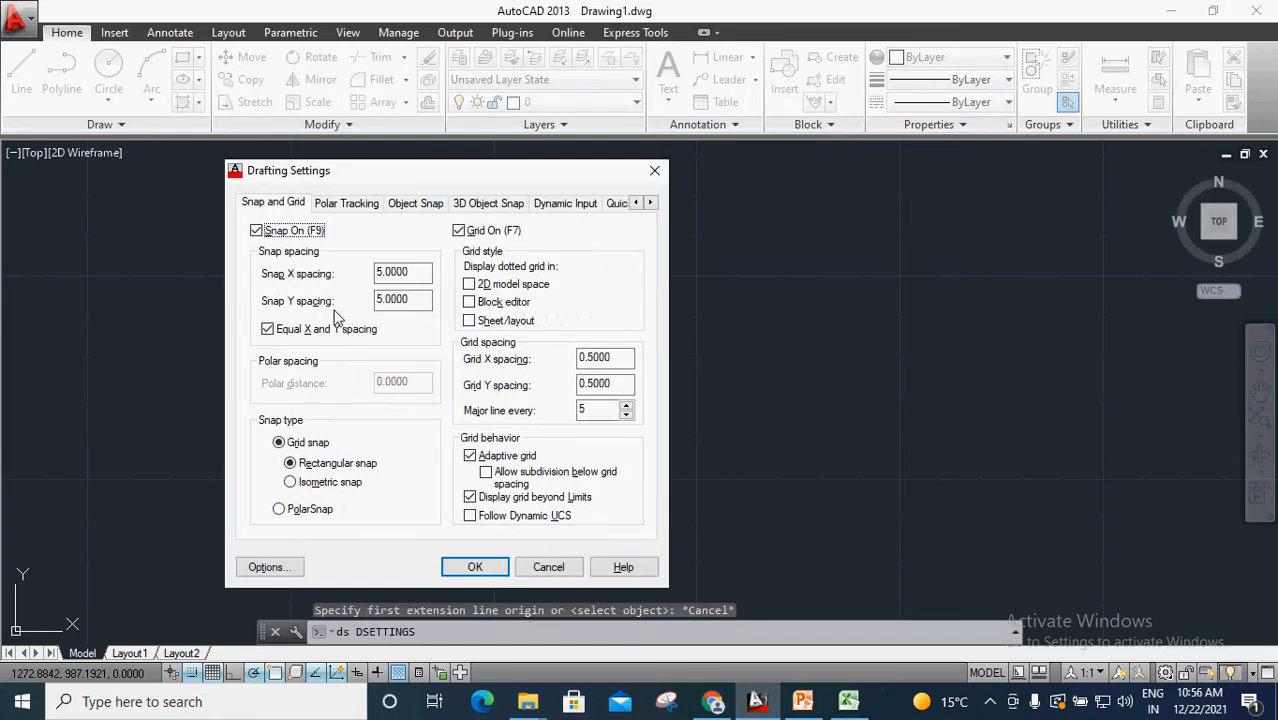
{"action": "left_click", "coordinate": [257, 232]}
{"action": "key", "text": "Tab"}
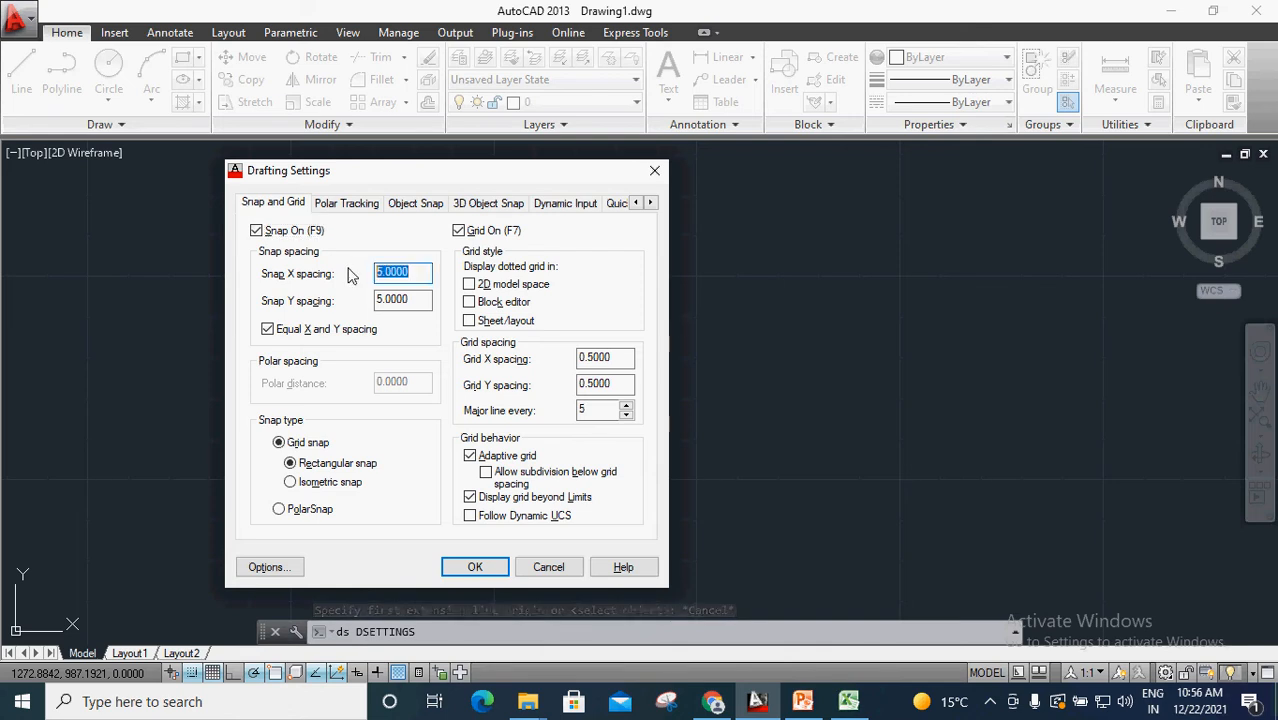
{"action": "key", "text": "BackSpace"}
{"action": "key", "text": "Return"}
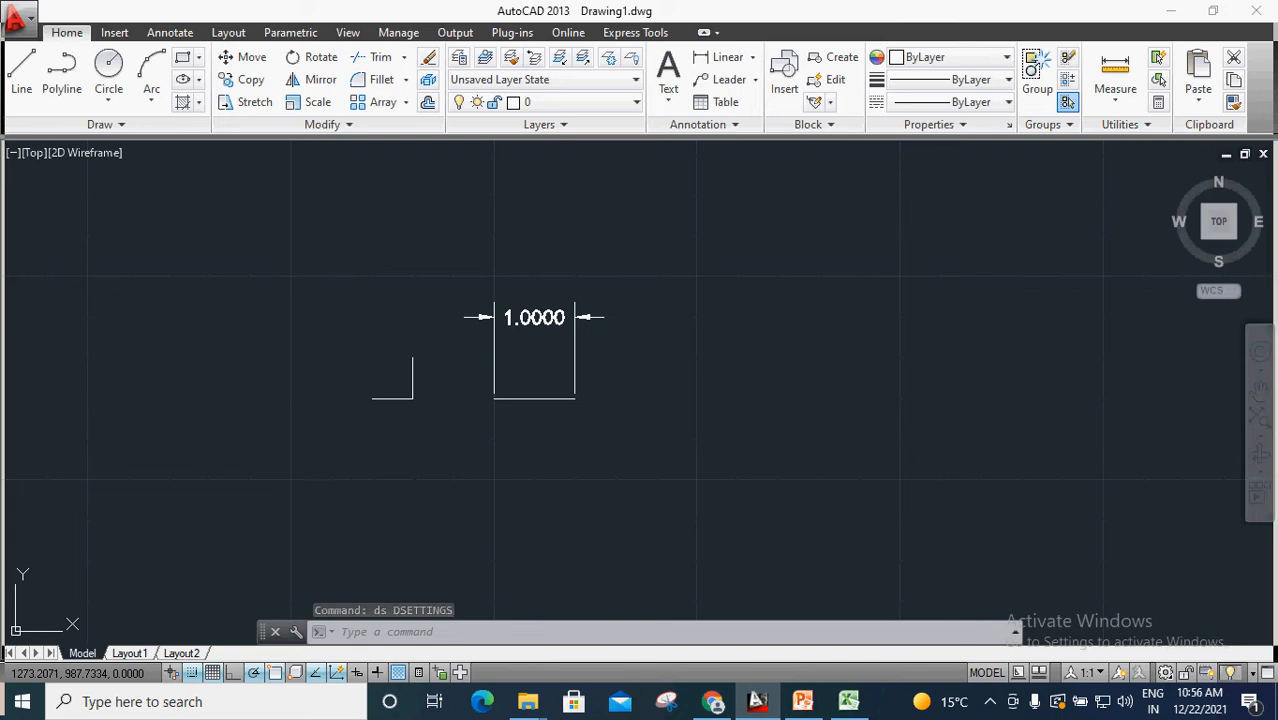
{"action": "key", "text": "Return"}
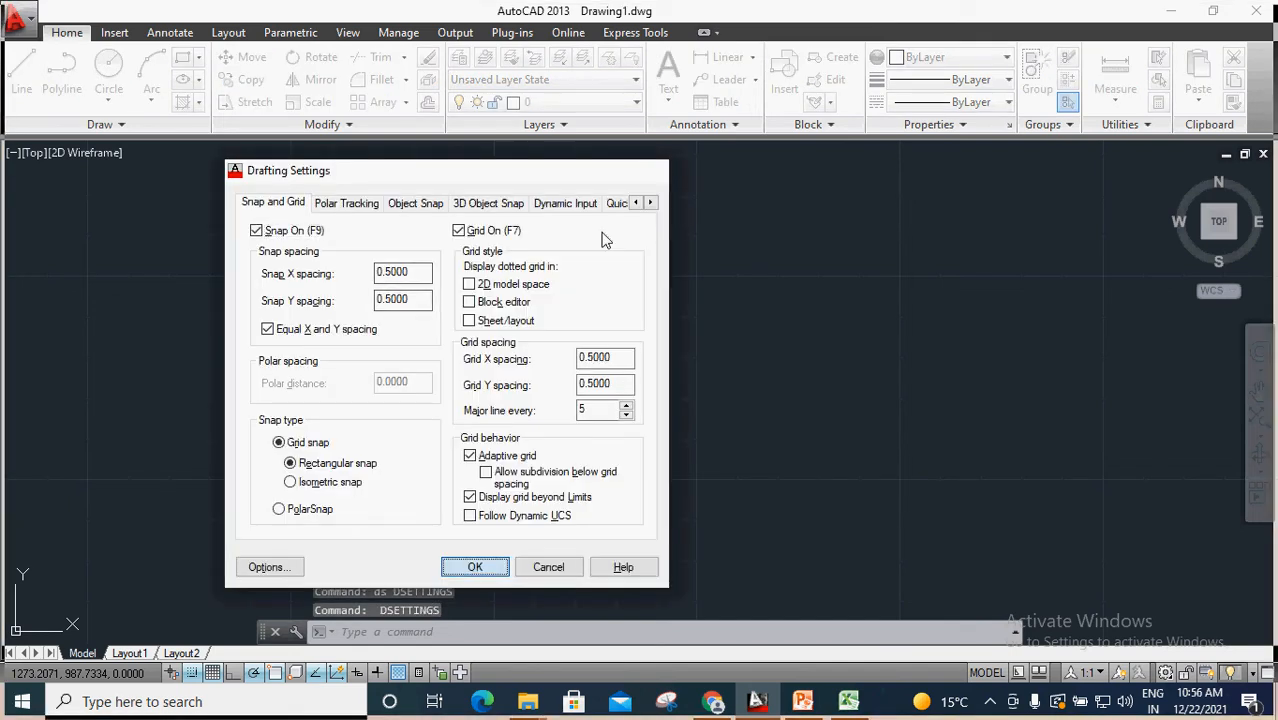
{"action": "left_click", "coordinate": [472, 567]}
Step: Add a vertical linear dimension to the L shape's upright line, placing it about 0.5 unit to the line's right
{"action": "left_click", "coordinate": [722, 57]}
{"action": "scroll", "coordinate": [414, 357], "scroll_direction": "up", "scroll_amount": 4}
{"action": "left_click", "coordinate": [374, 326]}
{"action": "left_click", "coordinate": [374, 326]}
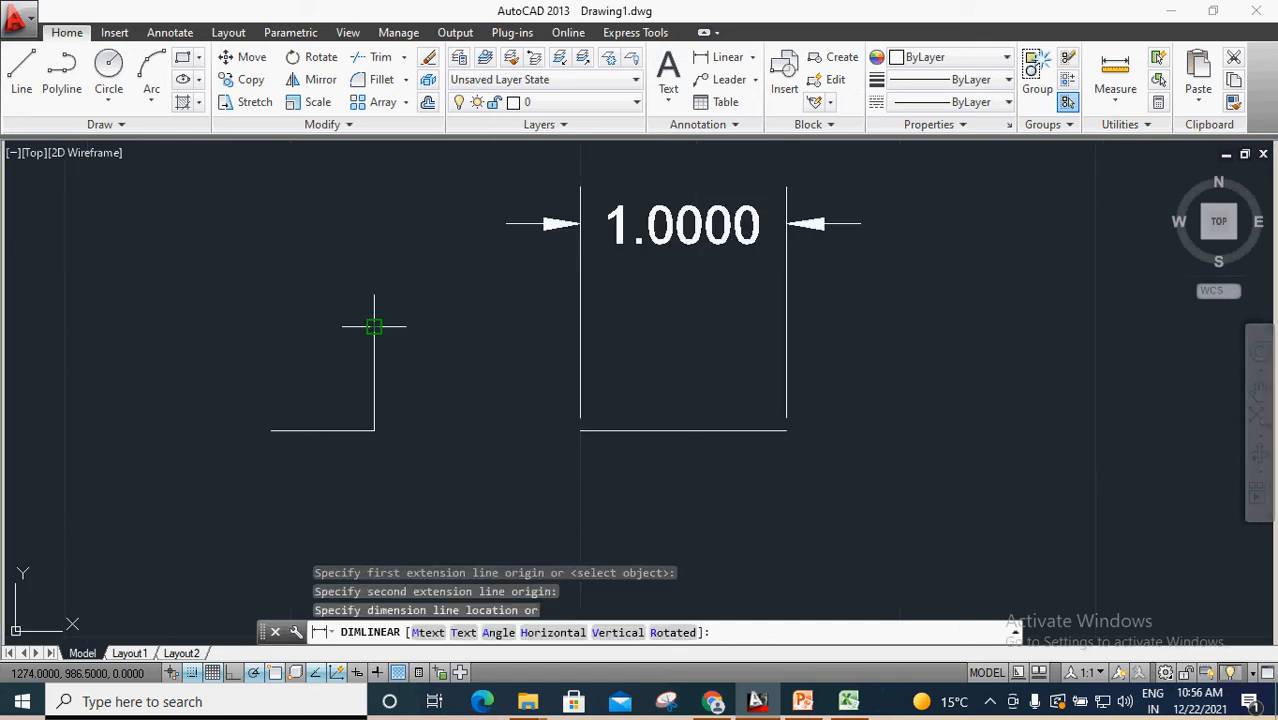
{"action": "left_click", "coordinate": [477, 414]}
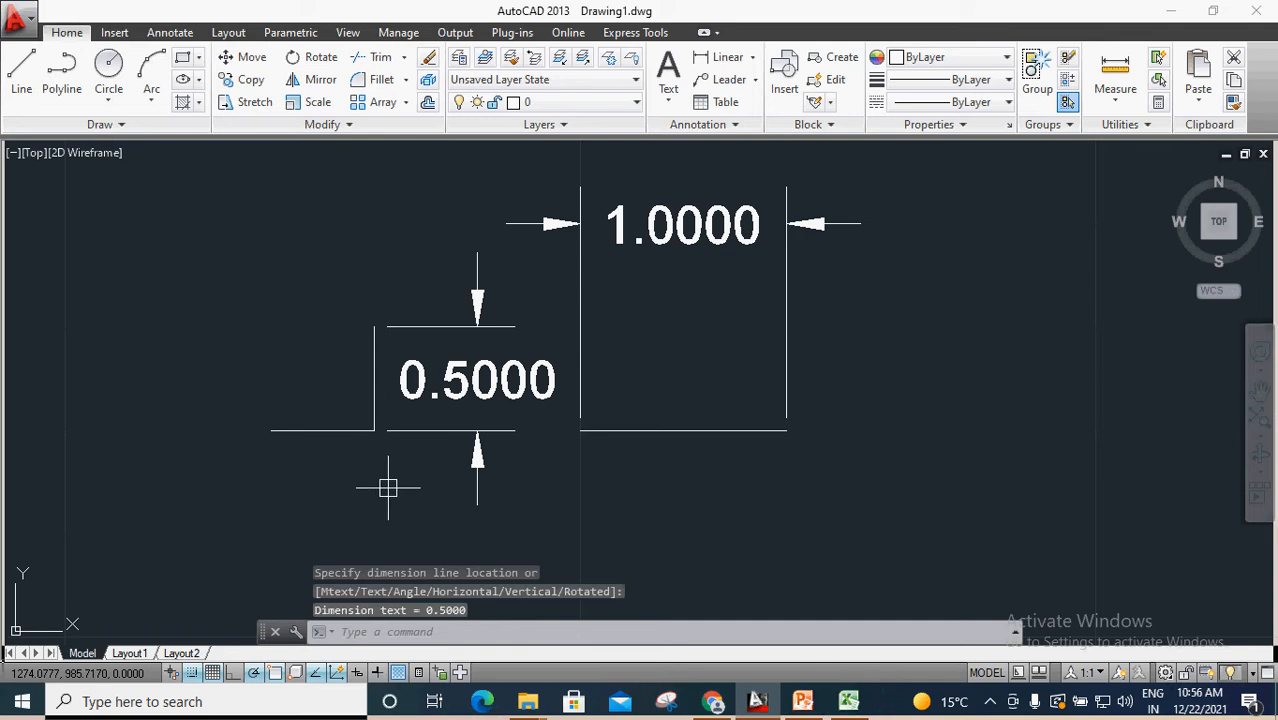
Step: Erase all the lines and dimensions in the drawing
{"action": "scroll", "coordinate": [420, 446], "scroll_direction": "down", "scroll_amount": 4}
{"action": "left_click", "coordinate": [296, 265]}
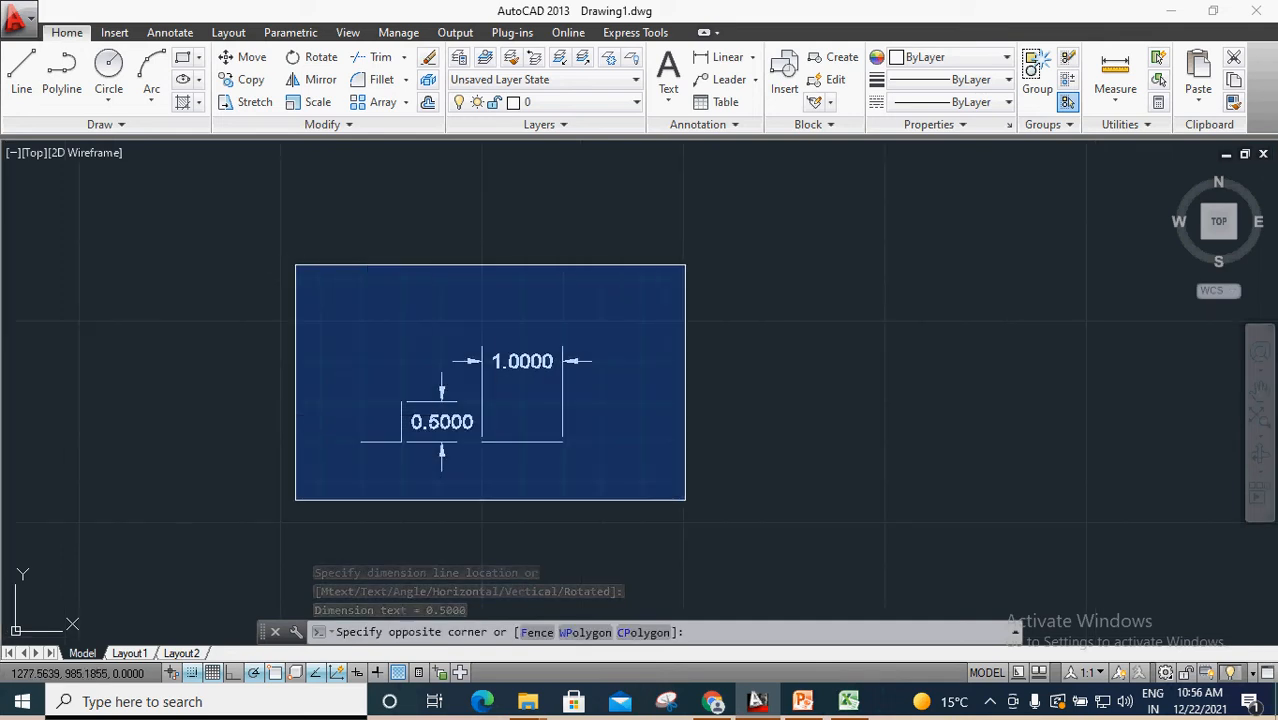
{"action": "left_click", "coordinate": [705, 516]}
{"action": "key", "text": "Delete"}
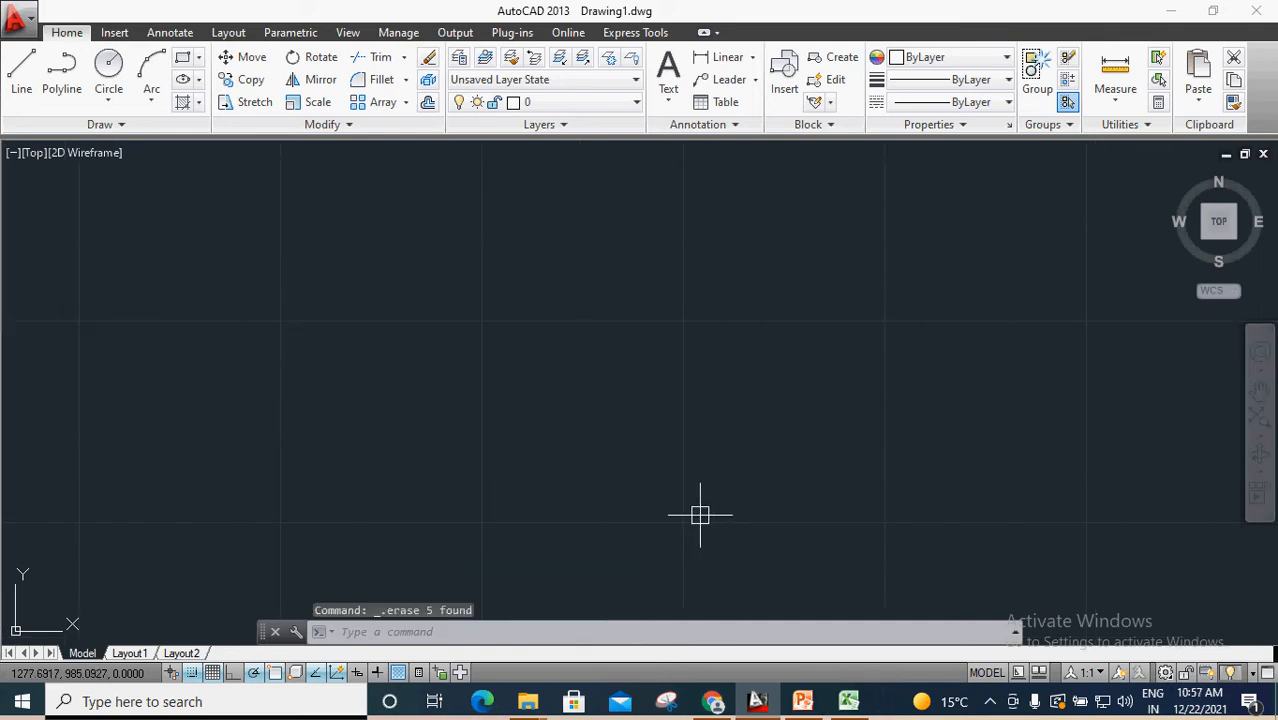
Step: Delete the additional polar angles 15 and 55 in the Drafting Settings, and turn off additional angles and polar tracking
{"action": "type", "text": "ds"}
{"action": "key", "text": "Return"}
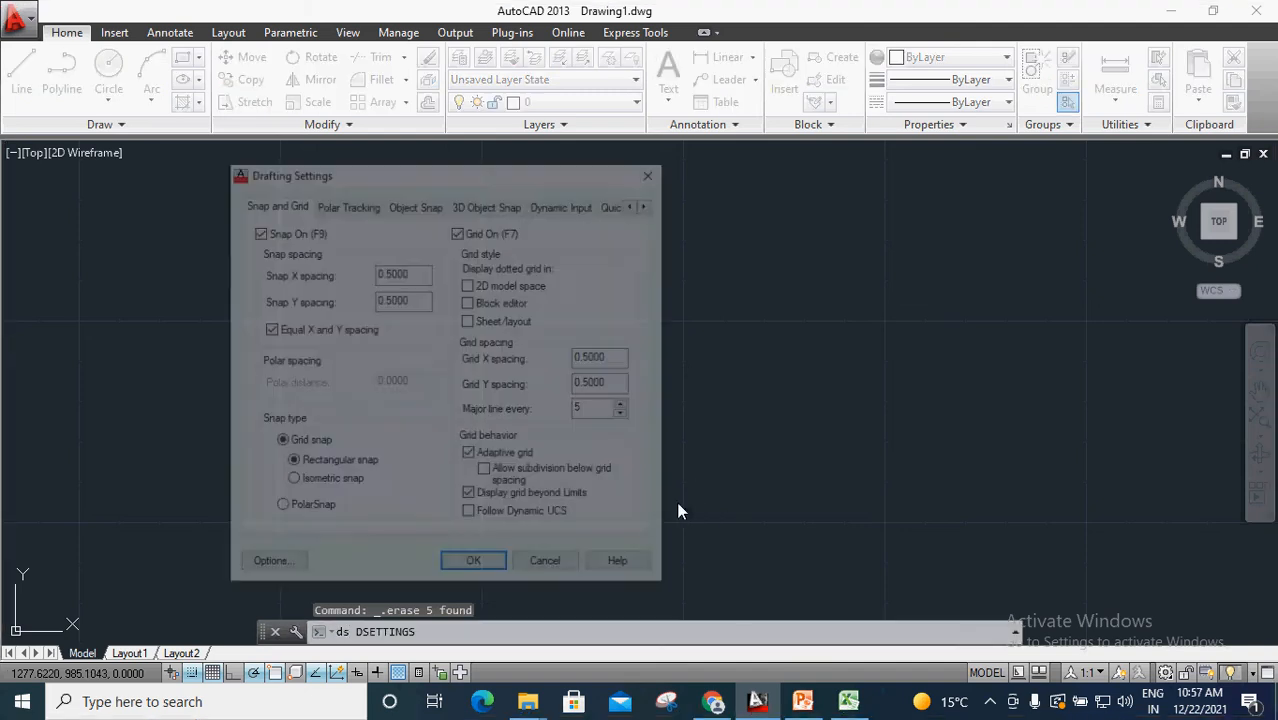
{"action": "left_click", "coordinate": [346, 204]}
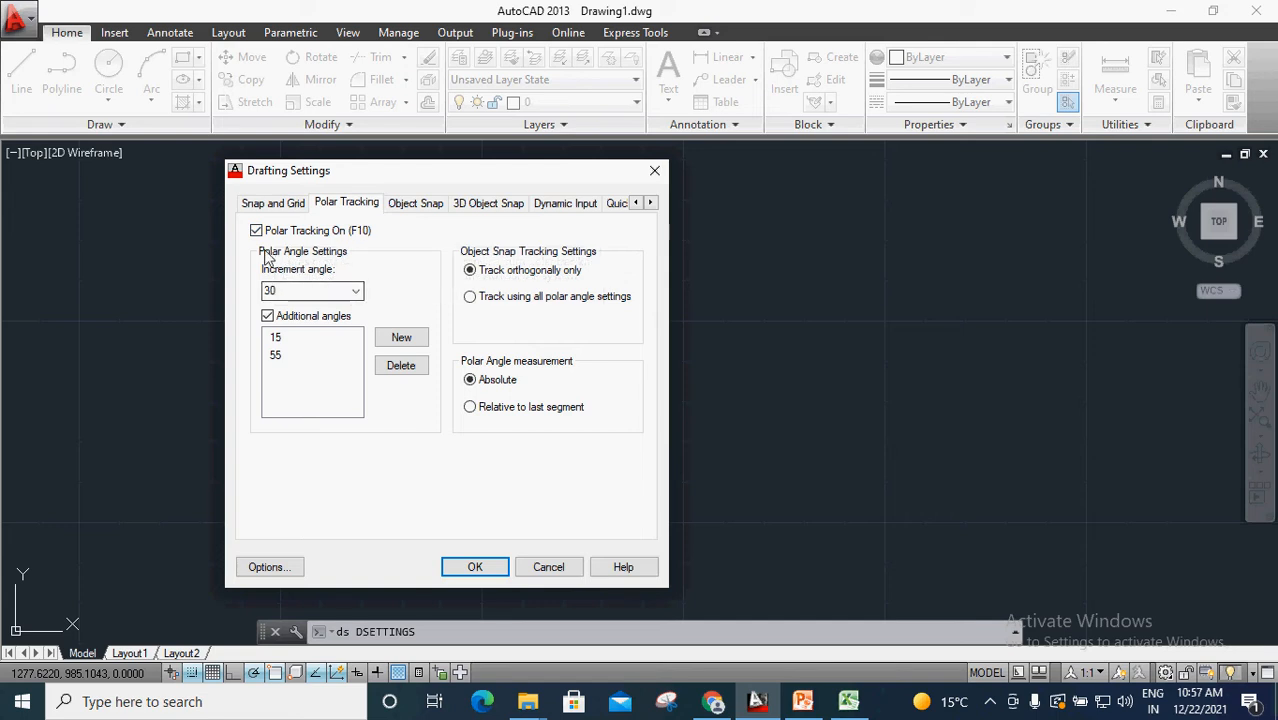
{"action": "left_click", "coordinate": [284, 357]}
{"action": "left_click", "coordinate": [401, 365]}
{"action": "left_click", "coordinate": [401, 366]}
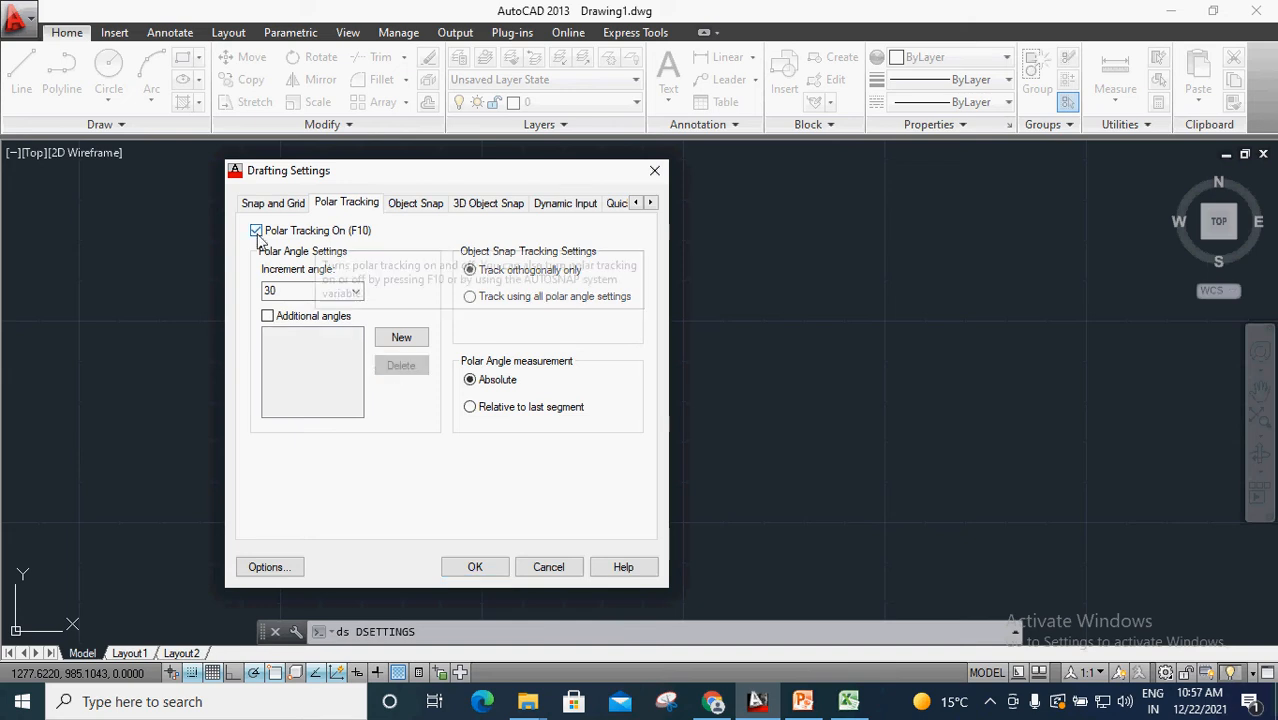
{"action": "left_click", "coordinate": [320, 232]}
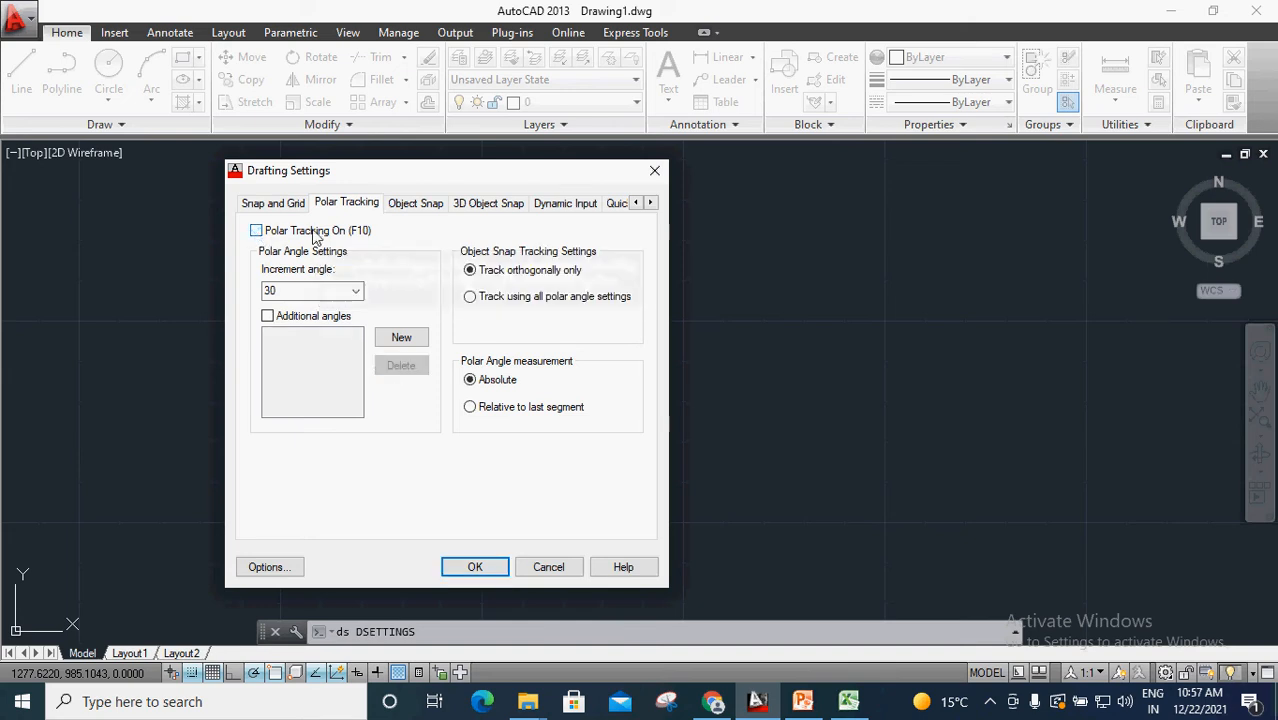
{"action": "left_click", "coordinate": [466, 566]}
Step: Draw a 4.5-unit horizontal line from 1272.5,986.5 to 1277,986.5
{"action": "left_click", "coordinate": [21, 72]}
{"action": "left_click", "coordinate": [280, 401]}
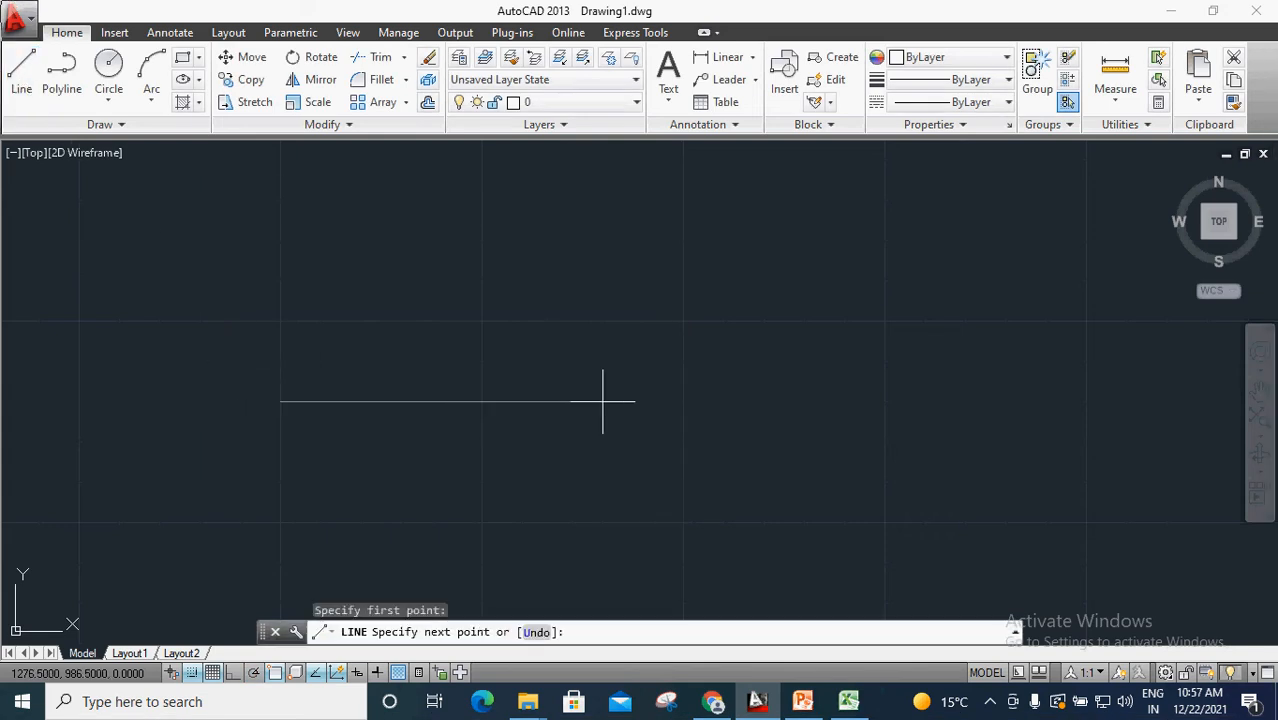
{"action": "left_click", "coordinate": [643, 401]}
{"action": "key", "text": "Return"}
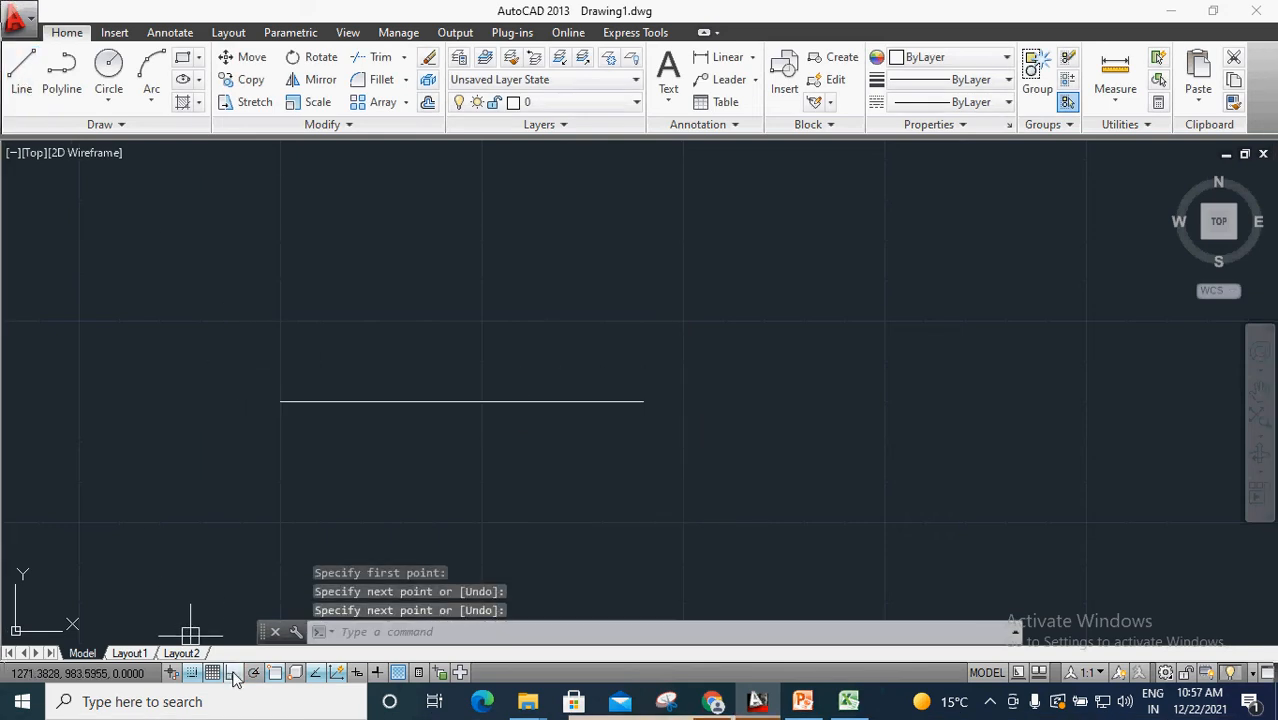
Step: Try out a second line from the horizontal line's left end with Ortho turned off, and cancel it
{"action": "left_click", "coordinate": [21, 72]}
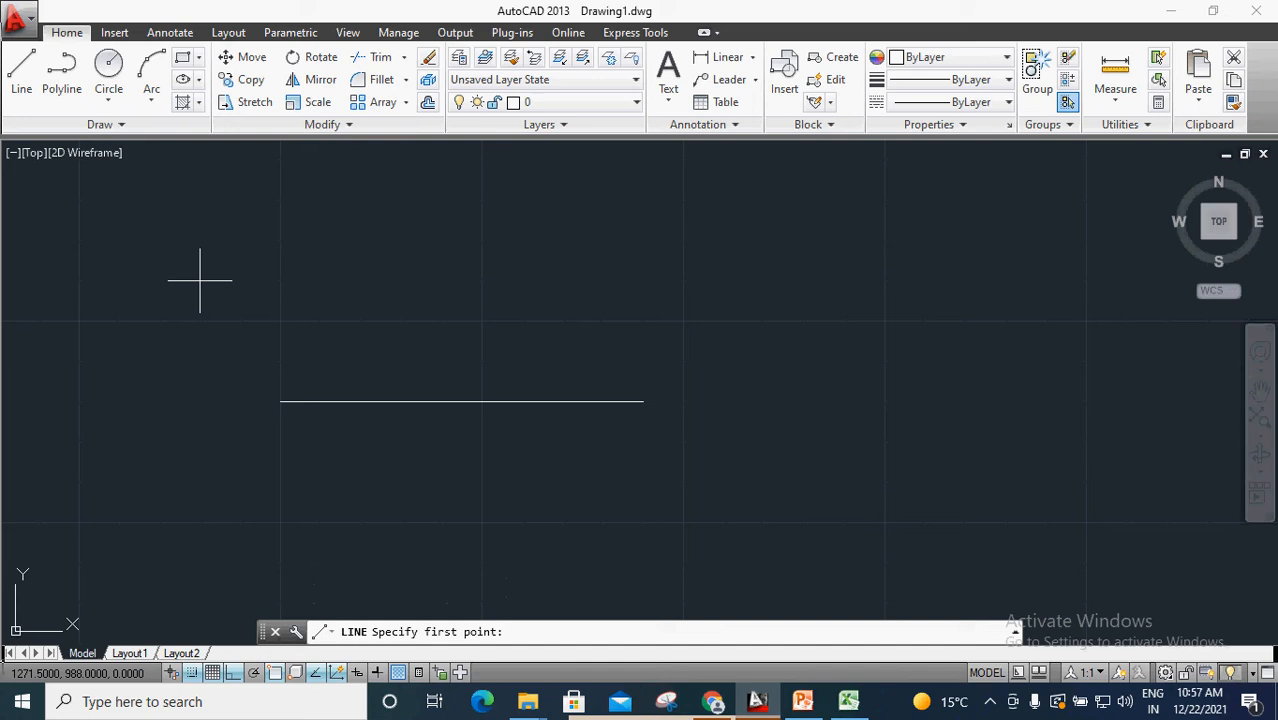
{"action": "left_click", "coordinate": [280, 401]}
{"action": "left_click", "coordinate": [237, 674]}
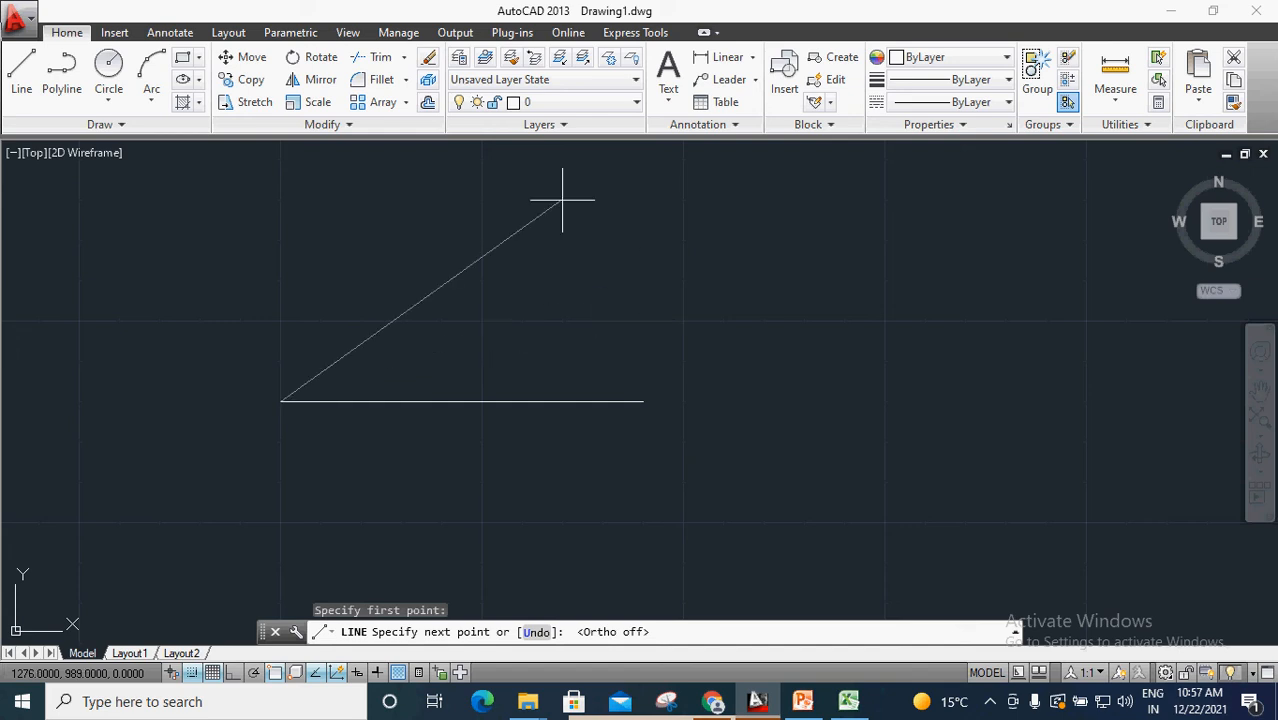
{"action": "scroll", "coordinate": [540, 300], "scroll_direction": "down", "scroll_amount": 4}
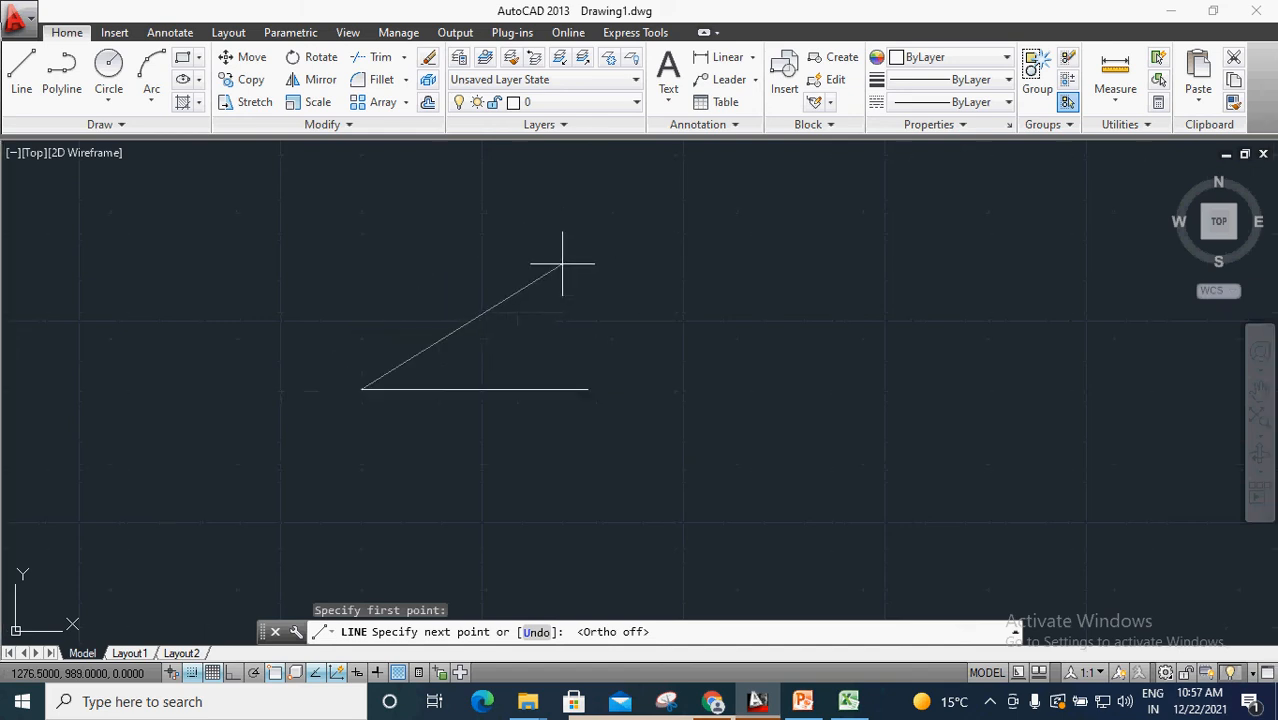
{"action": "scroll", "coordinate": [587, 299], "scroll_direction": "up", "scroll_amount": 4}
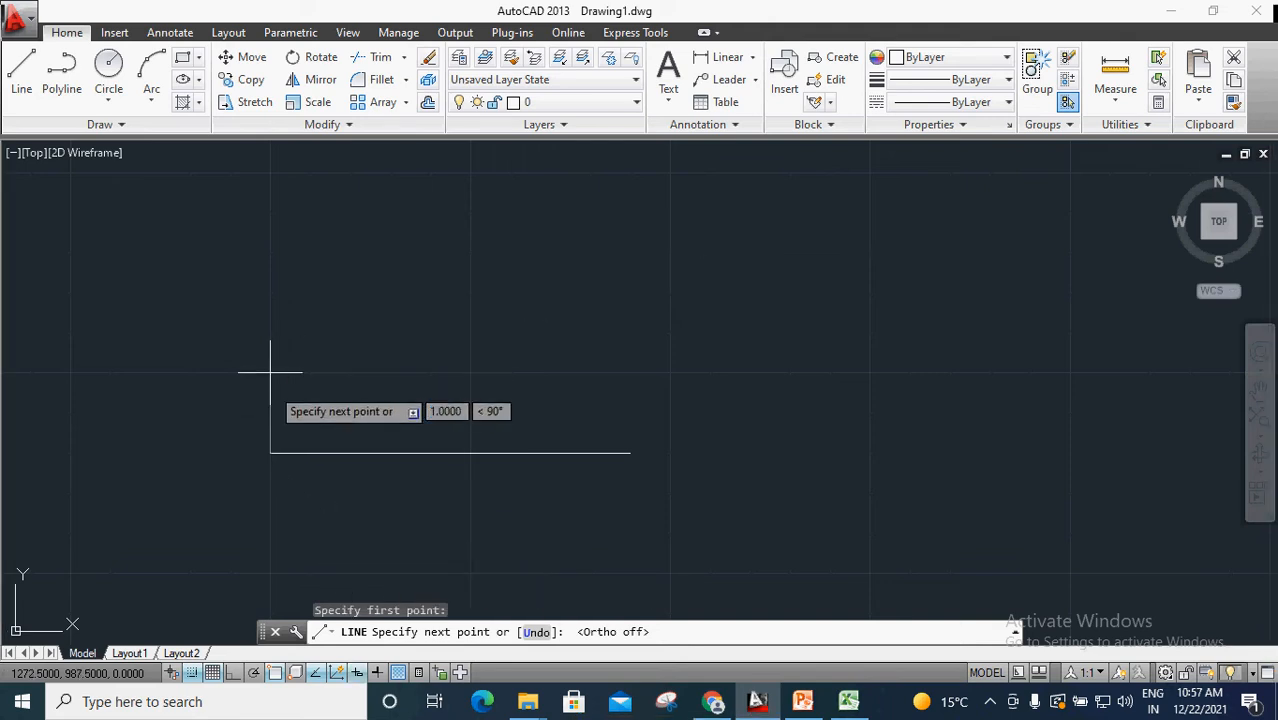
{"action": "key", "text": "Escape"}
Step: Turn on polar tracking with a 30-degree increment angle in the Drafting Settings
{"action": "type", "text": "ds"}
{"action": "key", "text": "Return"}
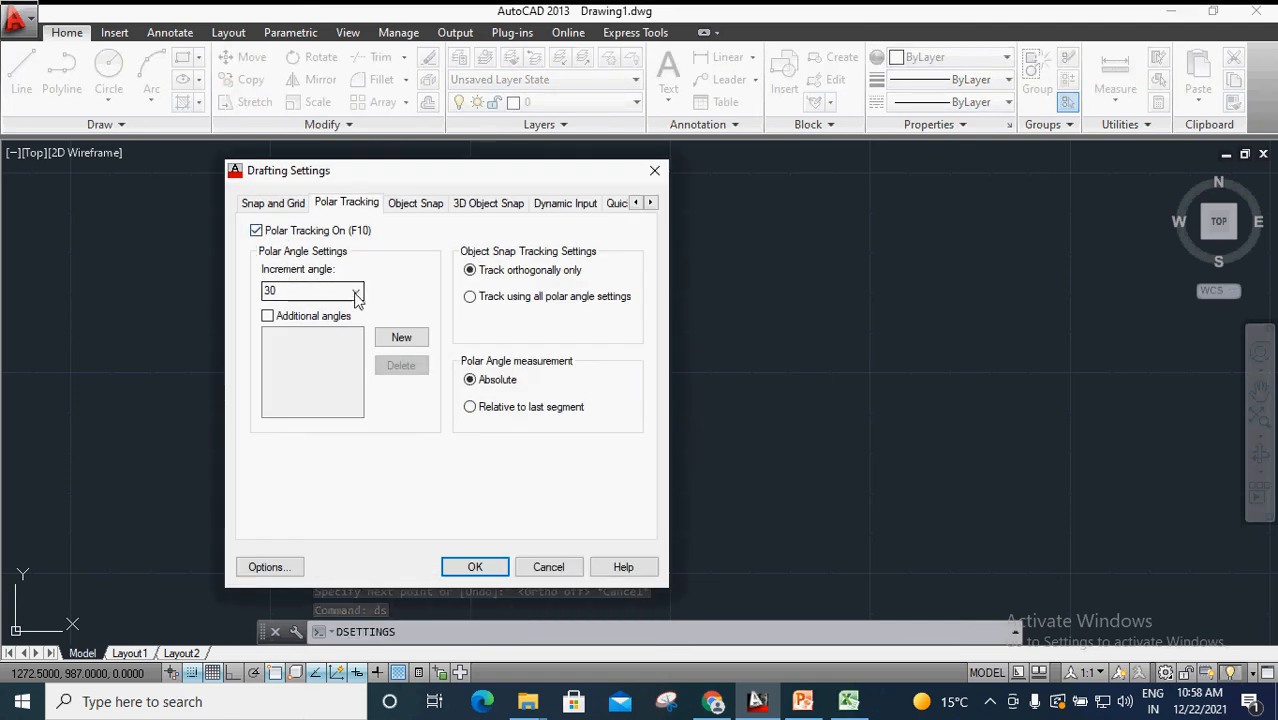
{"action": "left_click", "coordinate": [453, 567]}
Step: With dynamic input turned off, try a line from the horizontal line's left end along the 60 and 90 degree polar directions, and cancel it
{"action": "left_click", "coordinate": [22, 88]}
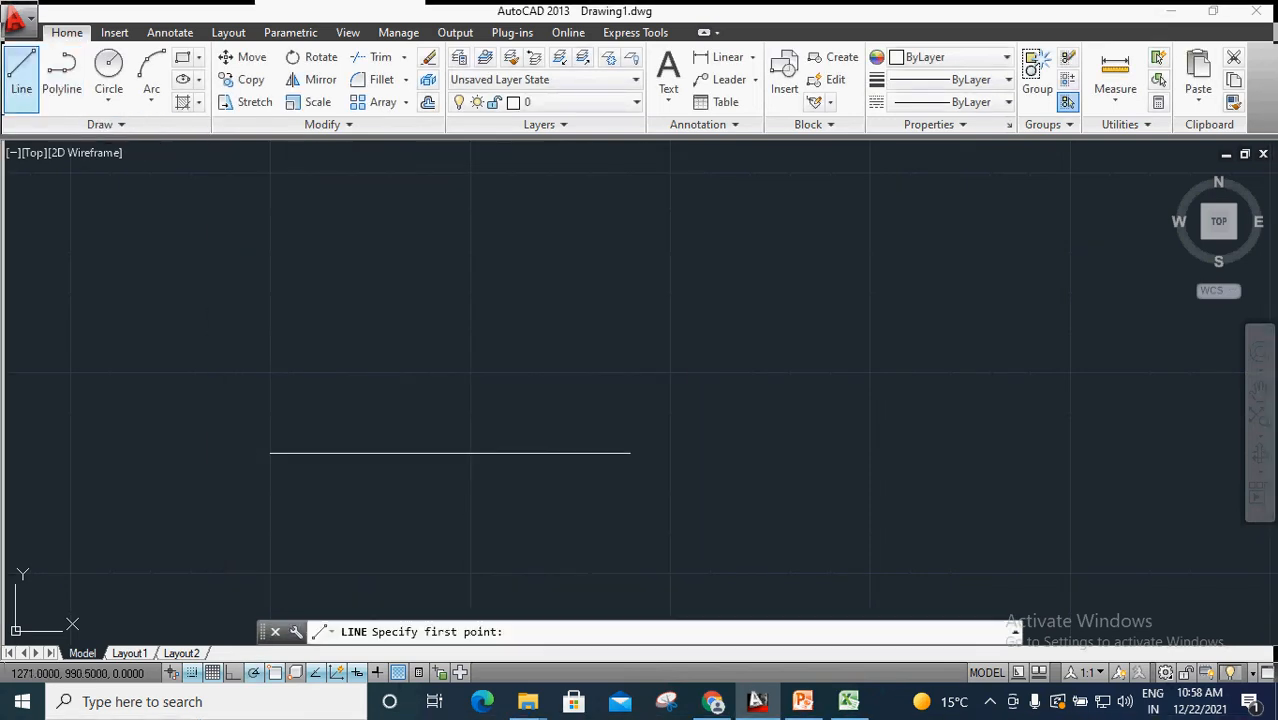
{"action": "left_click", "coordinate": [270, 452]}
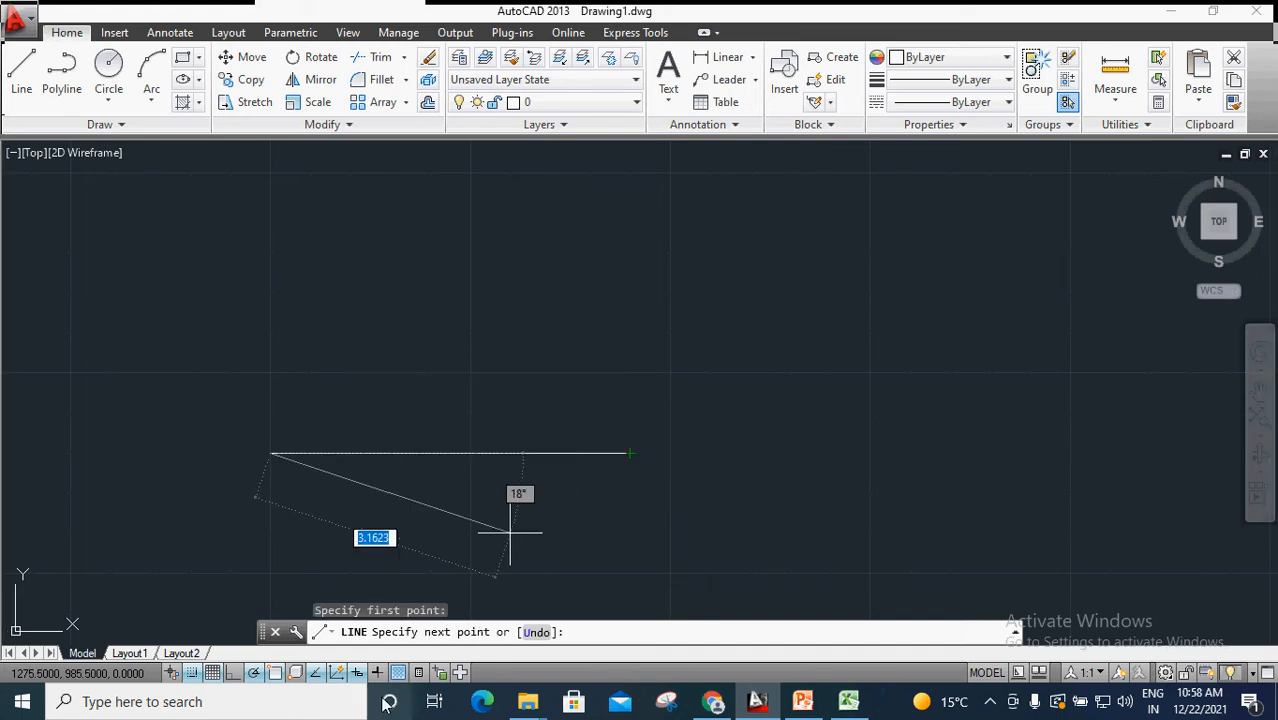
{"action": "left_click", "coordinate": [357, 673]}
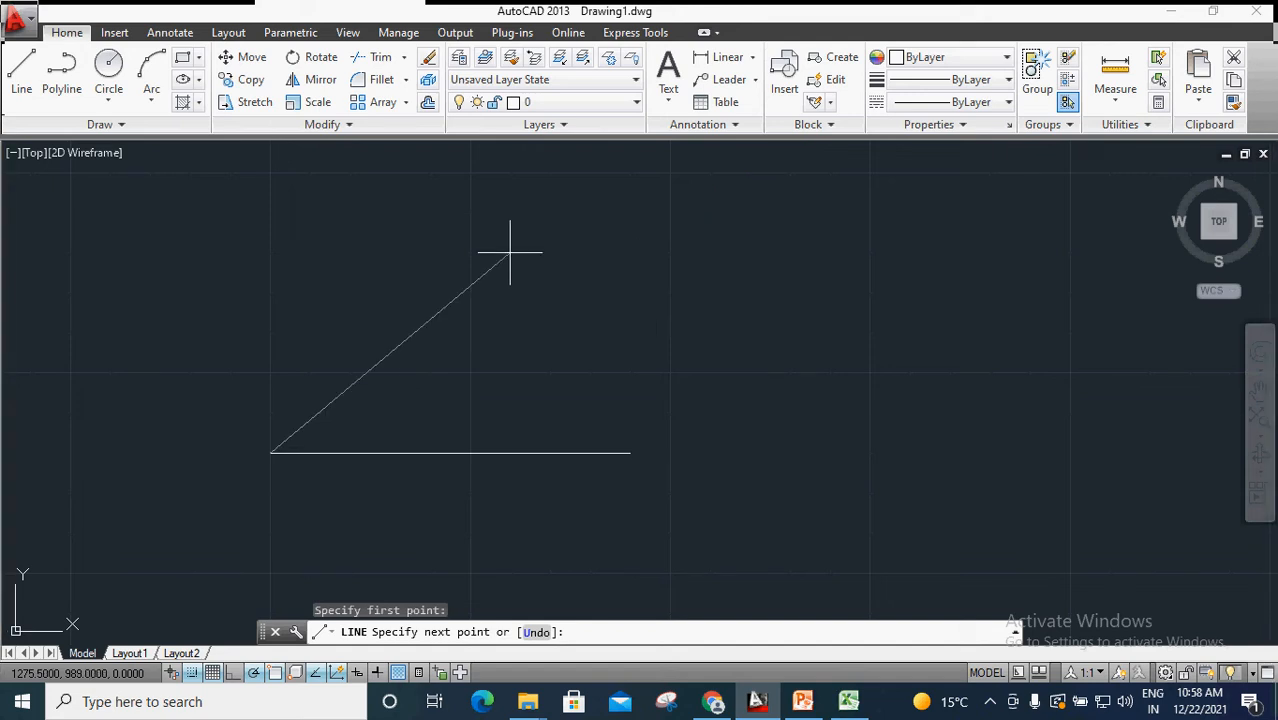
{"action": "scroll", "coordinate": [598, 288], "scroll_direction": "down", "scroll_amount": 4}
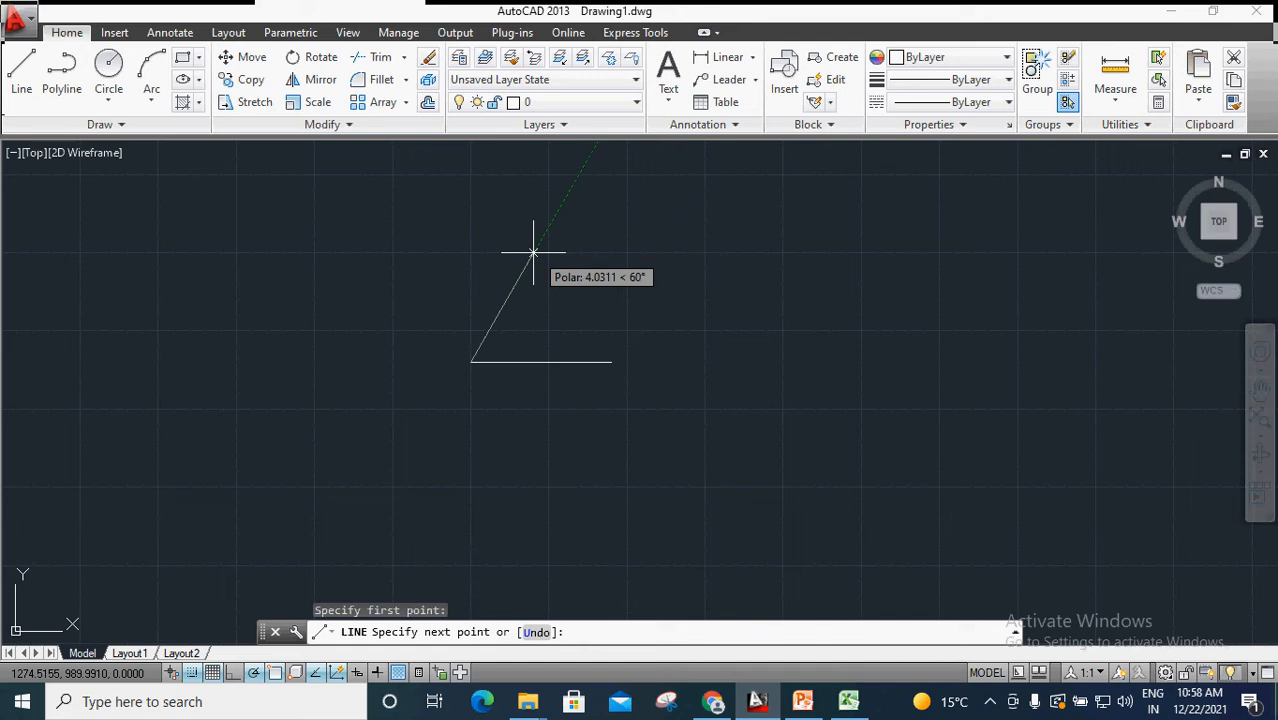
{"action": "scroll", "coordinate": [533, 252], "scroll_direction": "up", "scroll_amount": 4}
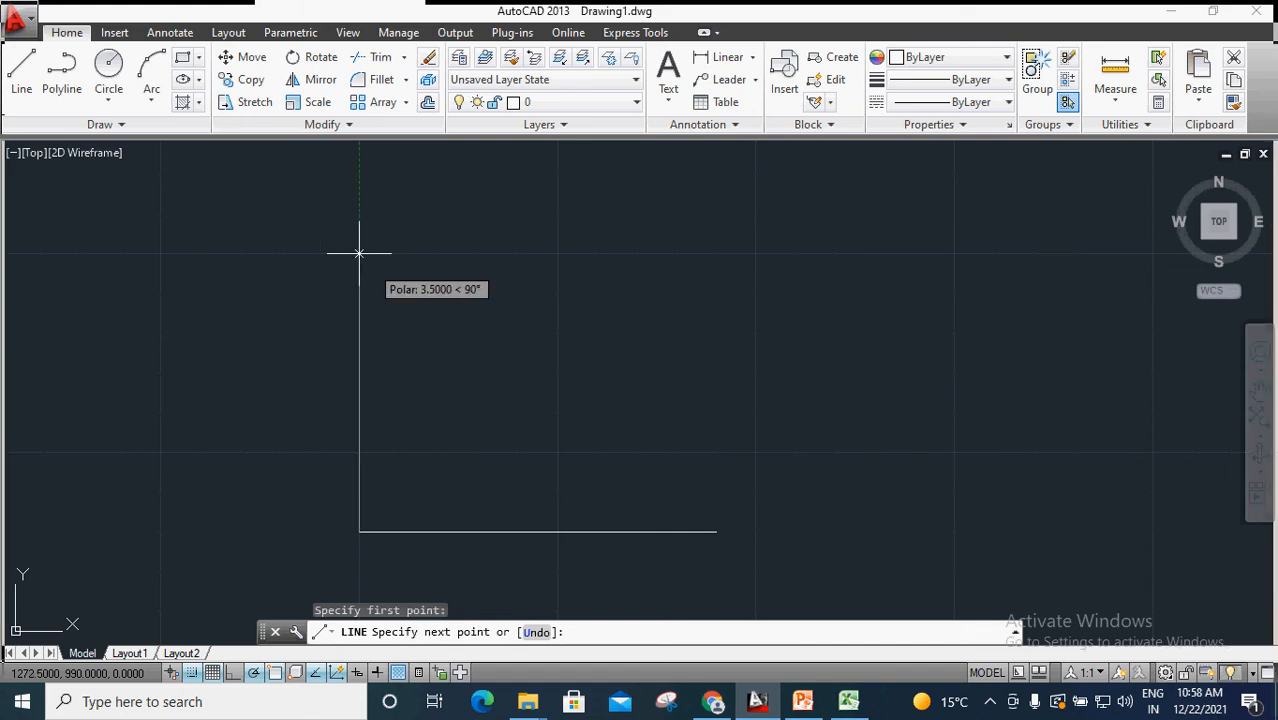
{"action": "key", "text": "Escape"}
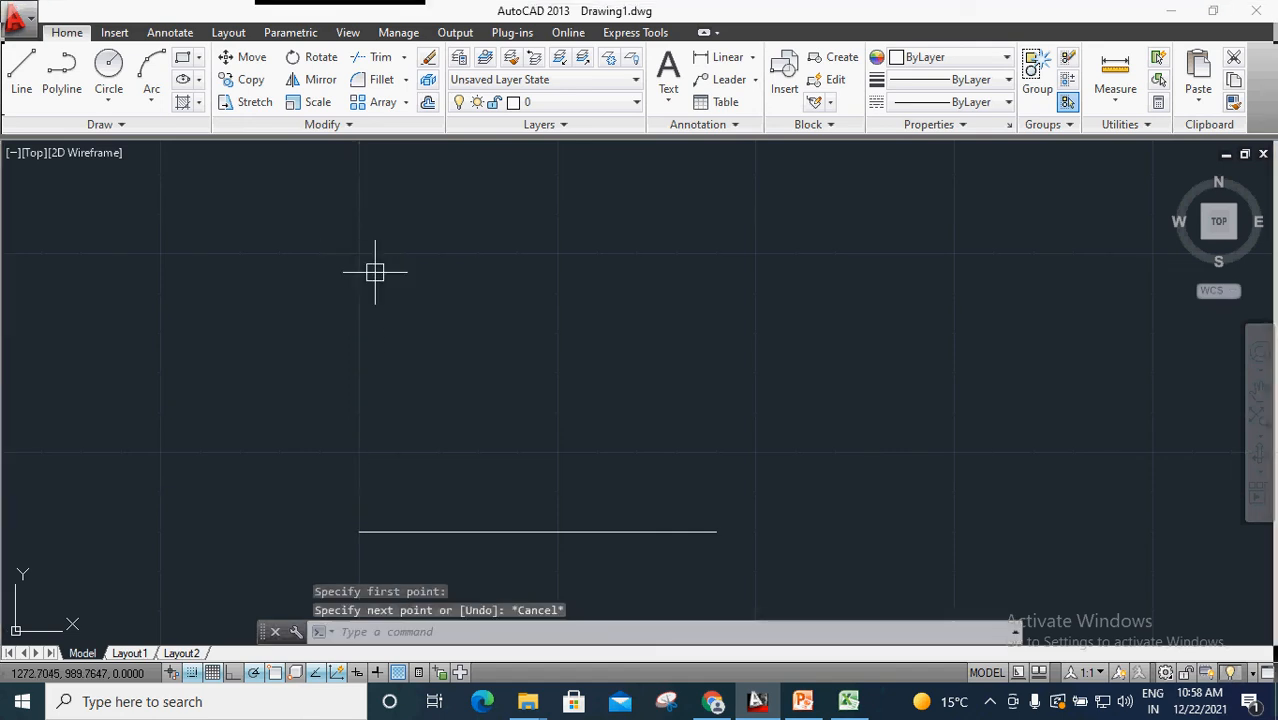
Step: In the Drafting Settings, add a 55-degree additional polar angle and set the polar increment angle to 45 degrees
{"action": "type", "text": "ds"}
{"action": "key", "text": "Return"}
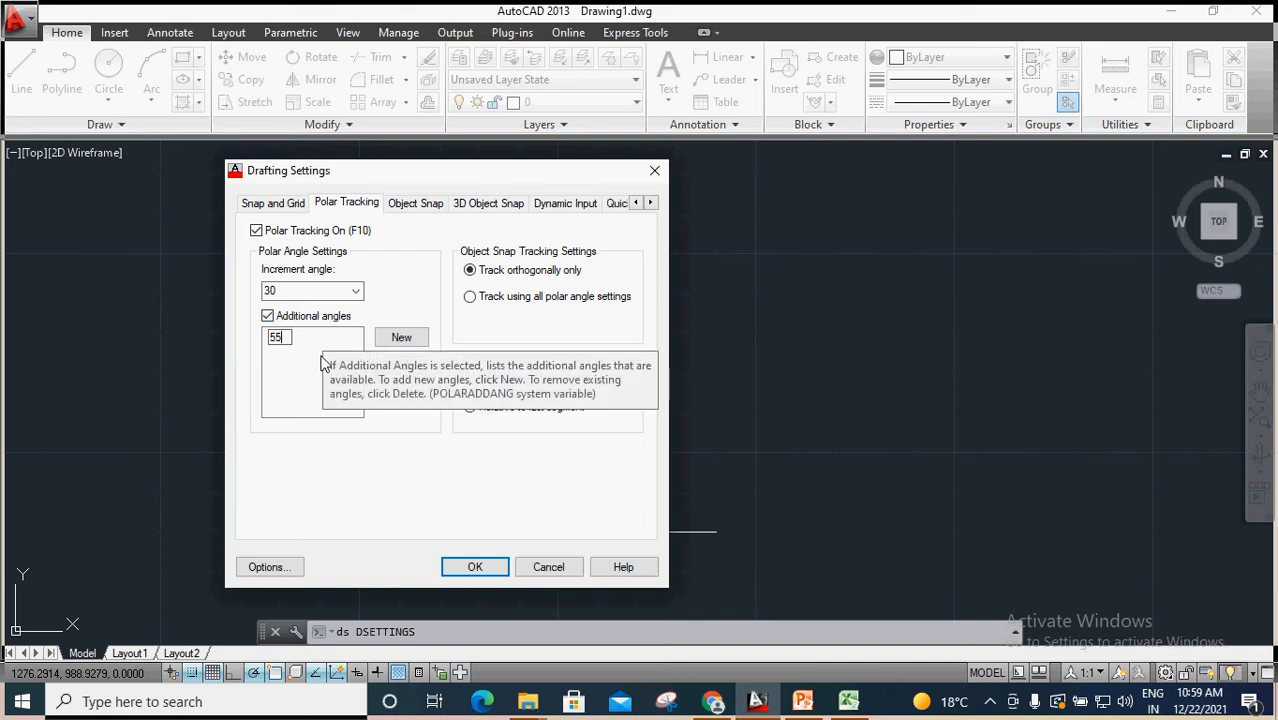
{"action": "left_click", "coordinate": [355, 291]}
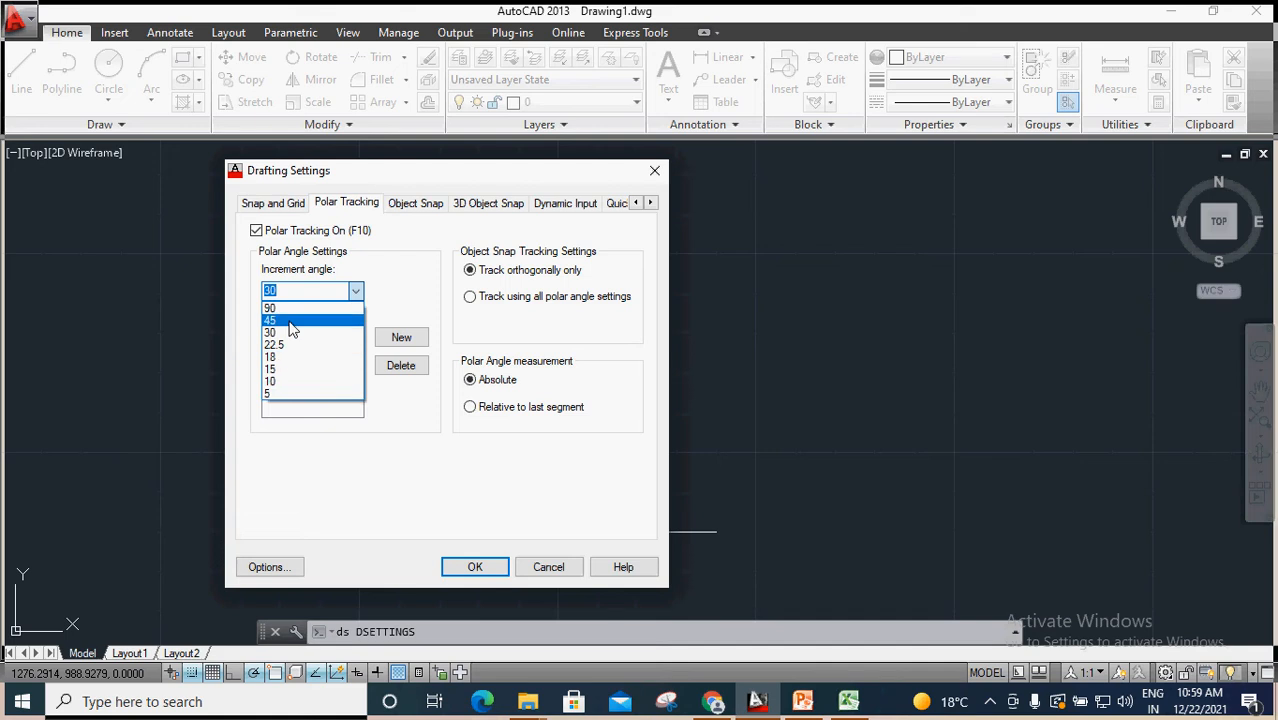
{"action": "left_click", "coordinate": [293, 321]}
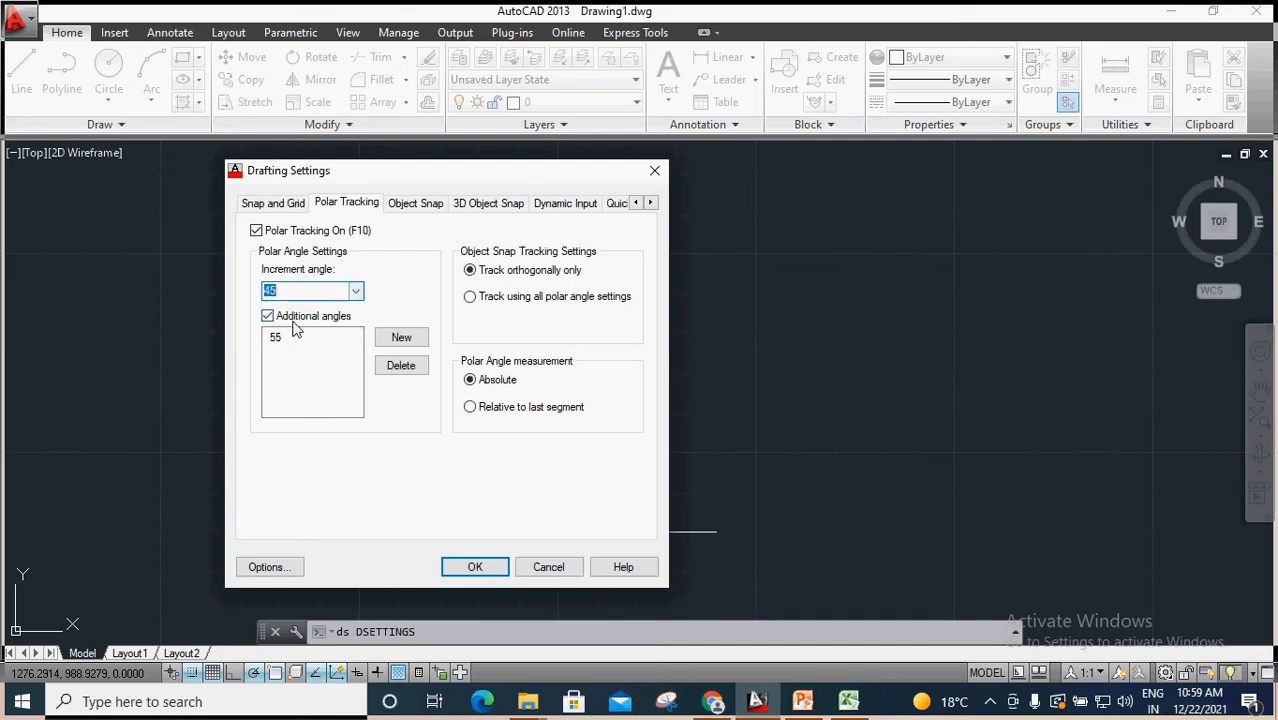
{"action": "left_click", "coordinate": [474, 567]}
Step: Draw a 5-unit line at 45 degrees from the horizontal line's left end
{"action": "left_click", "coordinate": [29, 74]}
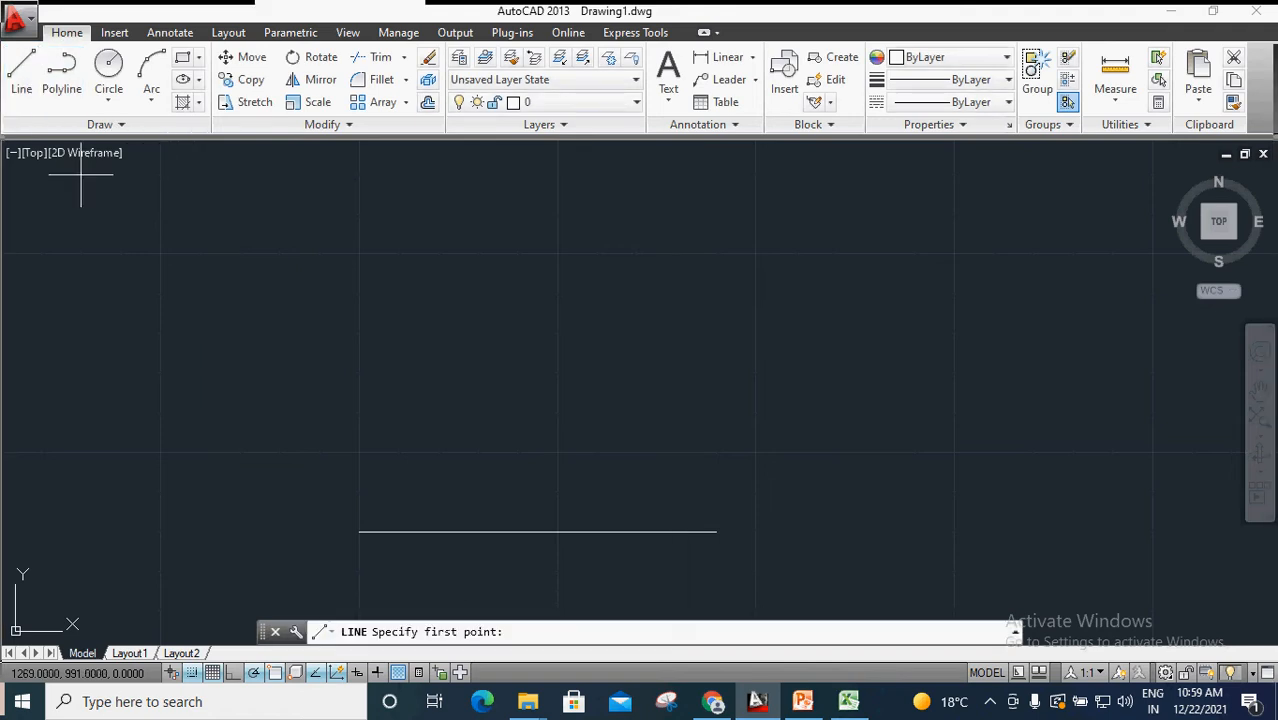
{"action": "left_click", "coordinate": [359, 532]}
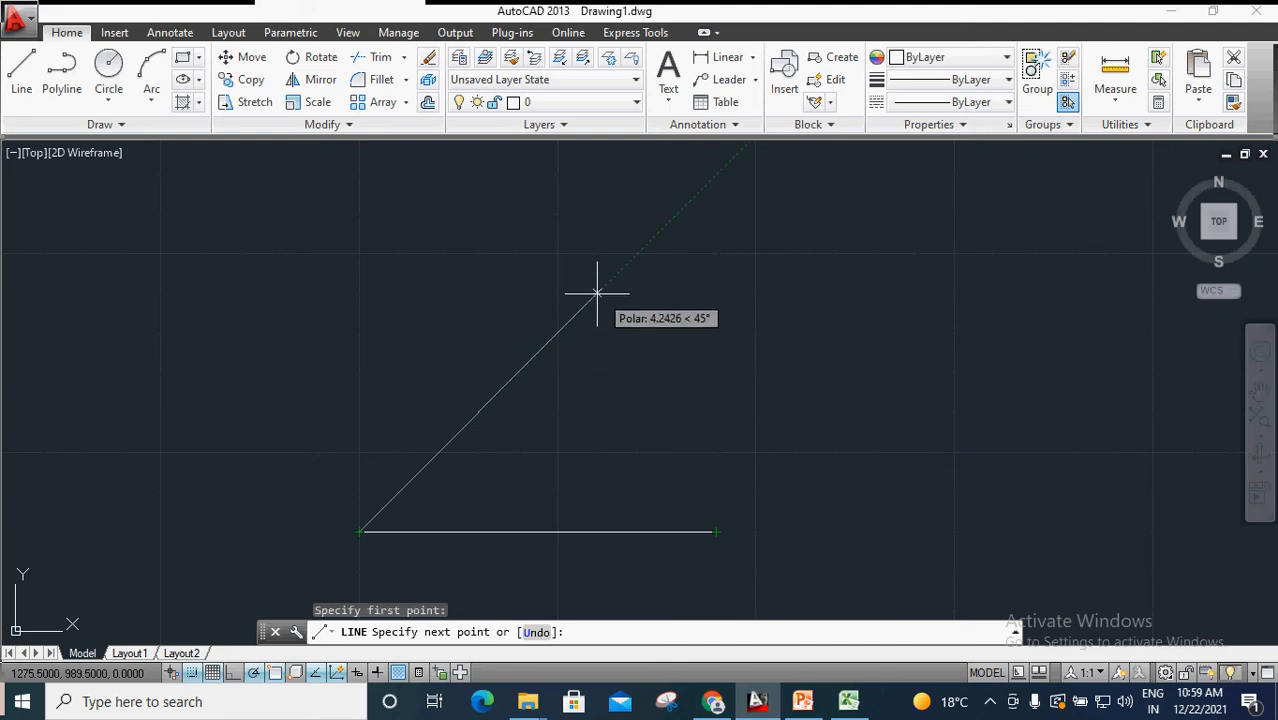
{"action": "type", "text": "5"}
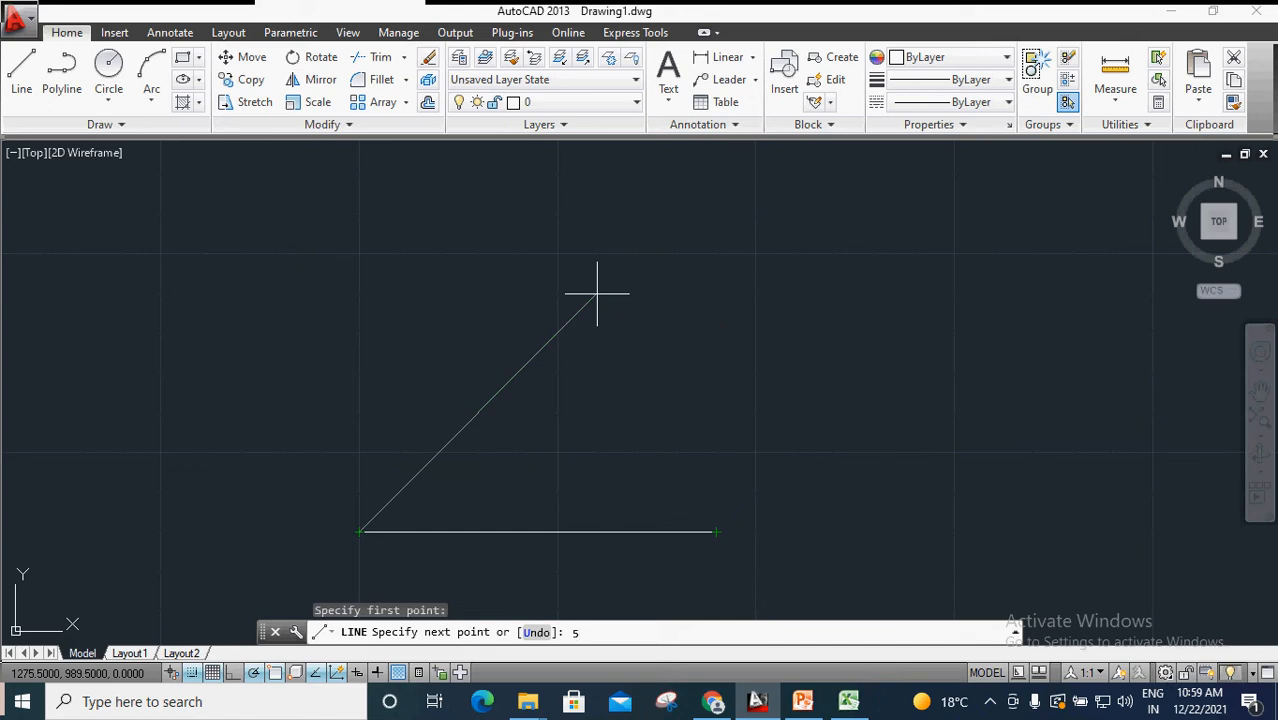
{"action": "key", "text": "Return"}
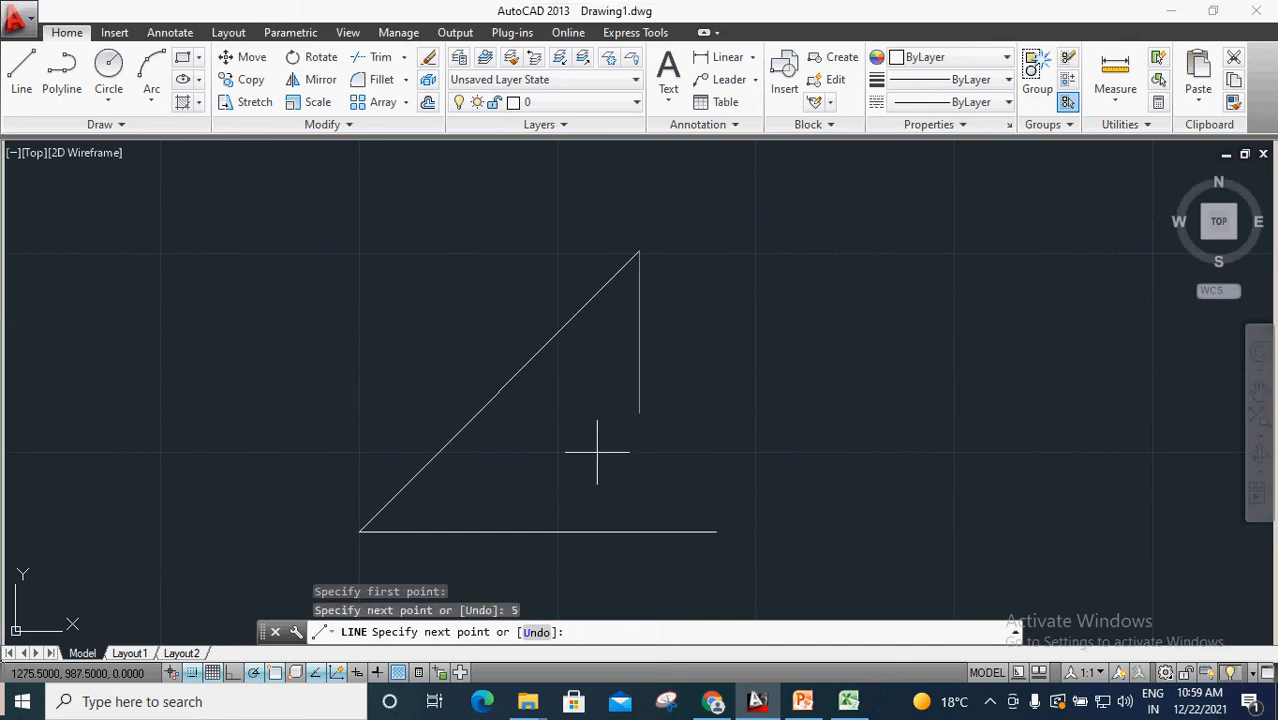
{"action": "key", "text": "Escape"}
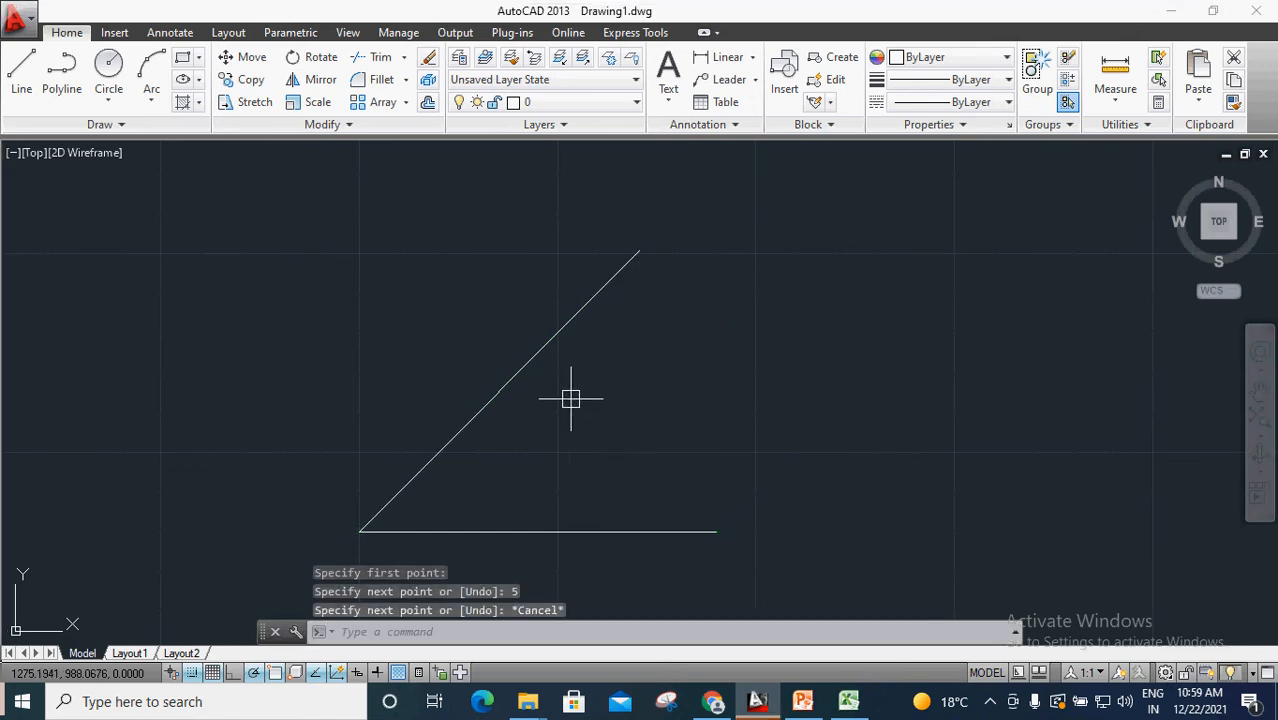
Step: Place an angular dimension between the inclined and horizontal lines, and erase it
{"action": "left_click", "coordinate": [754, 58]}
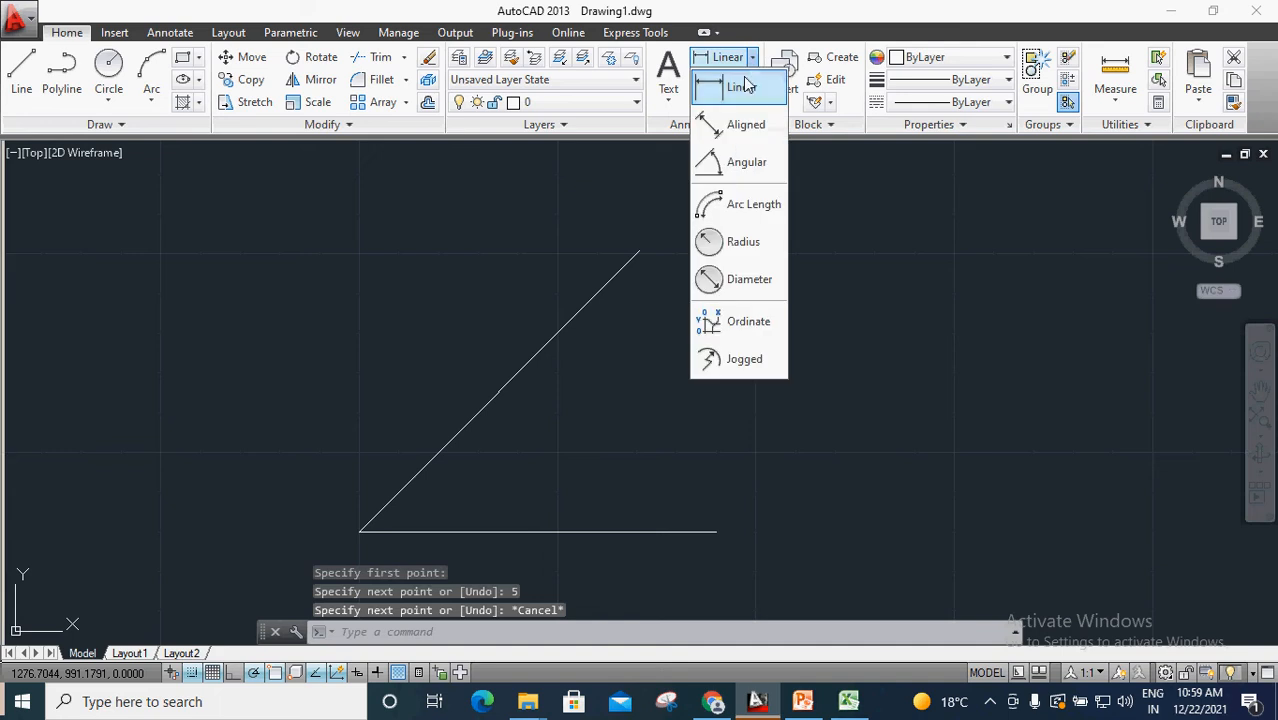
{"action": "left_click", "coordinate": [740, 162]}
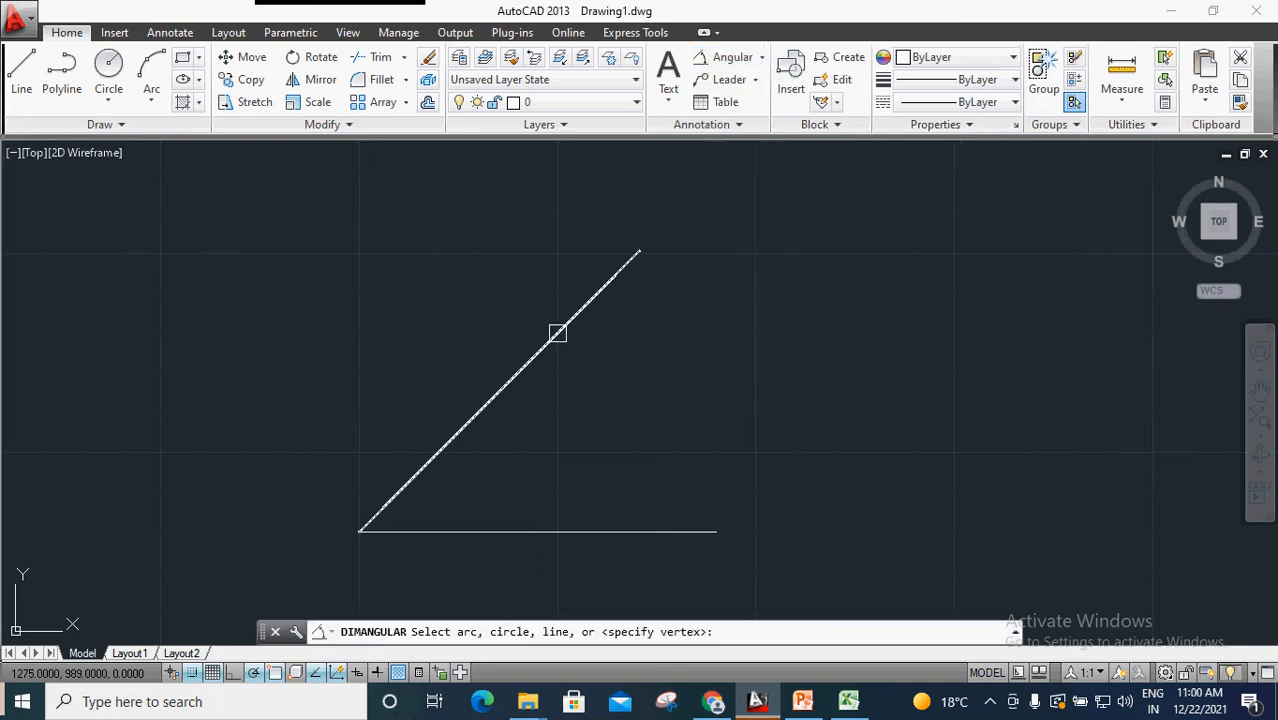
{"action": "left_click", "coordinate": [517, 373]}
{"action": "left_click", "coordinate": [557, 531]}
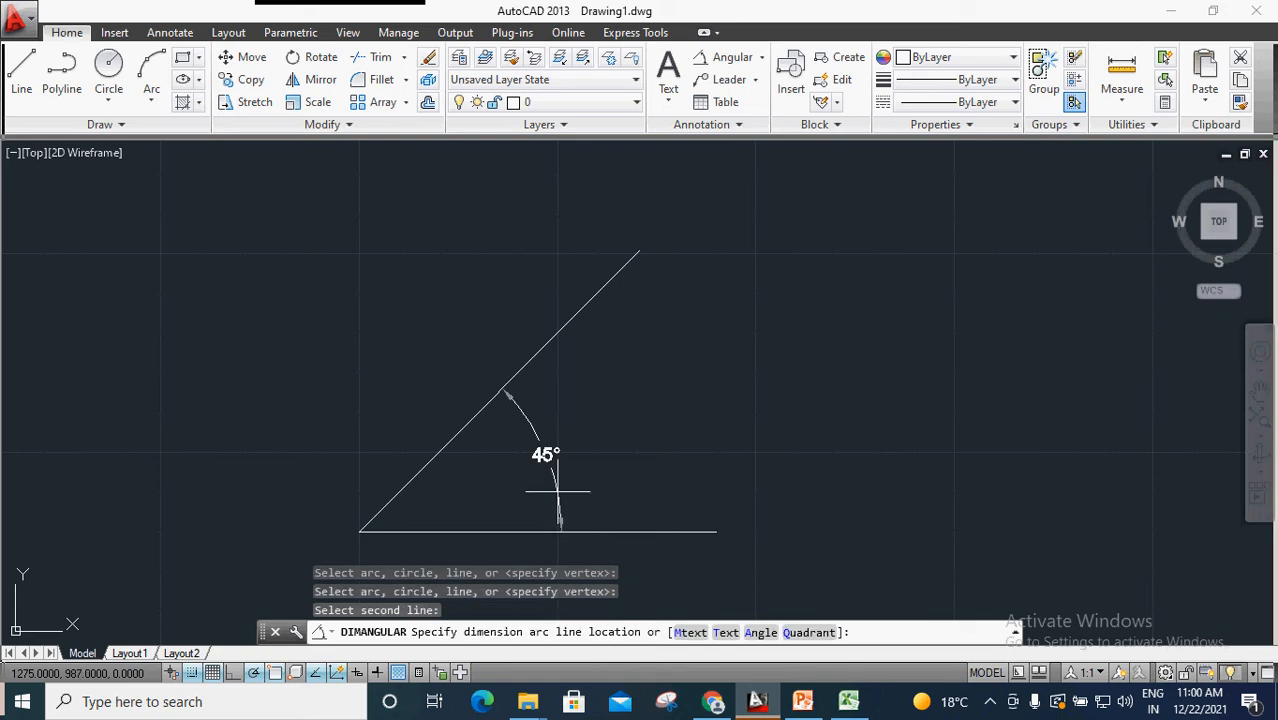
{"action": "left_click", "coordinate": [630, 440]}
{"action": "scroll", "coordinate": [604, 427], "scroll_direction": "up", "scroll_amount": 2}
{"action": "scroll", "coordinate": [606, 424], "scroll_direction": "up", "scroll_amount": 1}
{"action": "scroll", "coordinate": [607, 423], "scroll_direction": "down", "scroll_amount": 3}
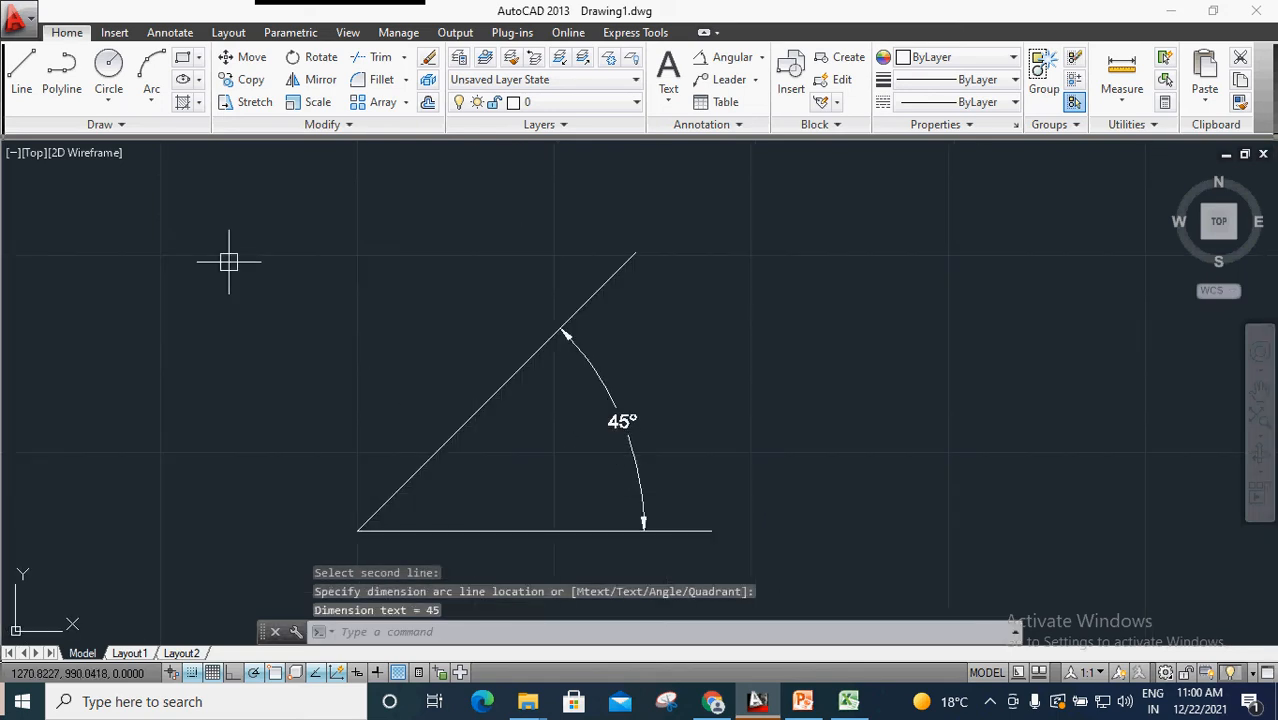
{"action": "left_click", "coordinate": [624, 418]}
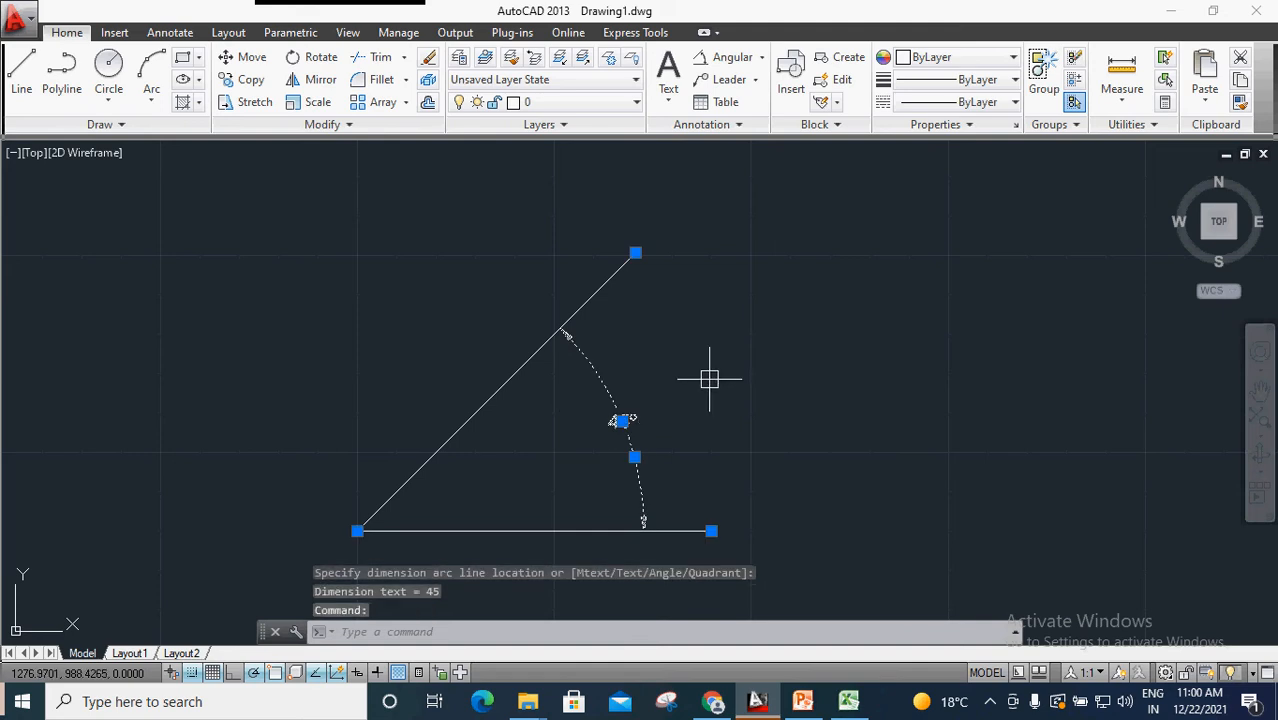
{"action": "key", "text": "Delete"}
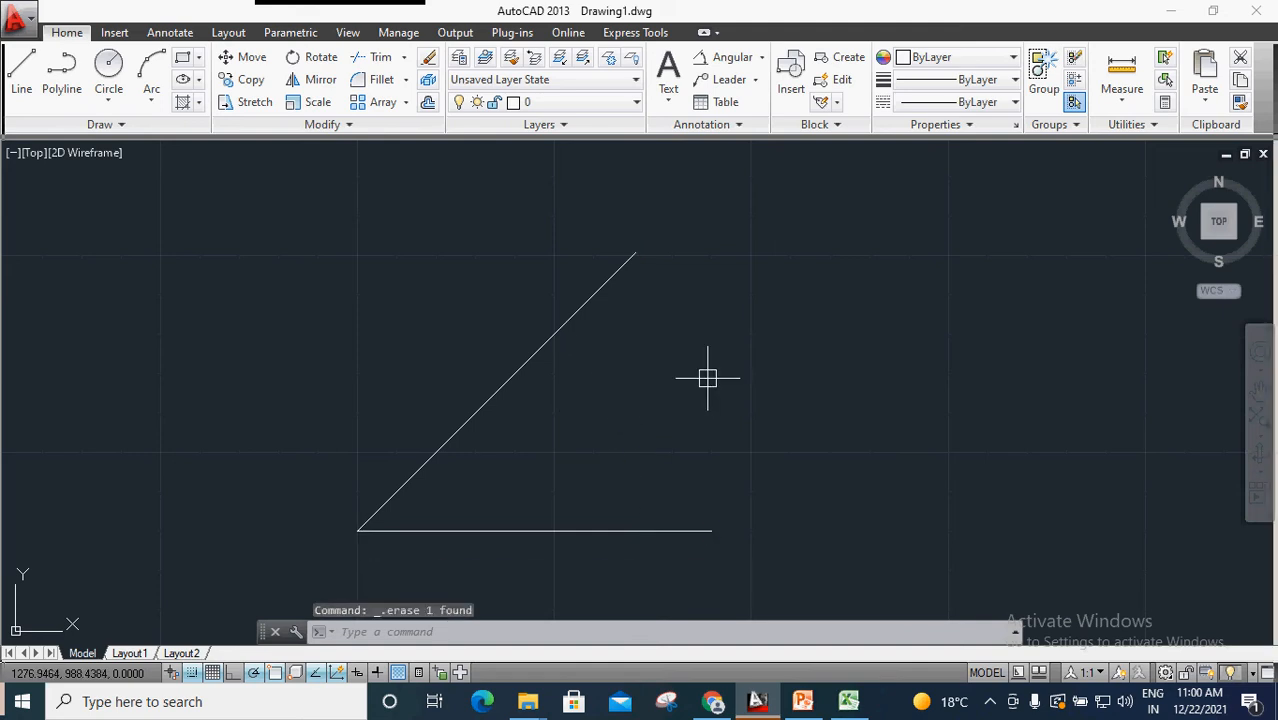
Step: Try a line from the two lines' shared corner along the polar tracking directions, and cancel it
{"action": "left_click", "coordinate": [29, 80]}
{"action": "left_click", "coordinate": [358, 530]}
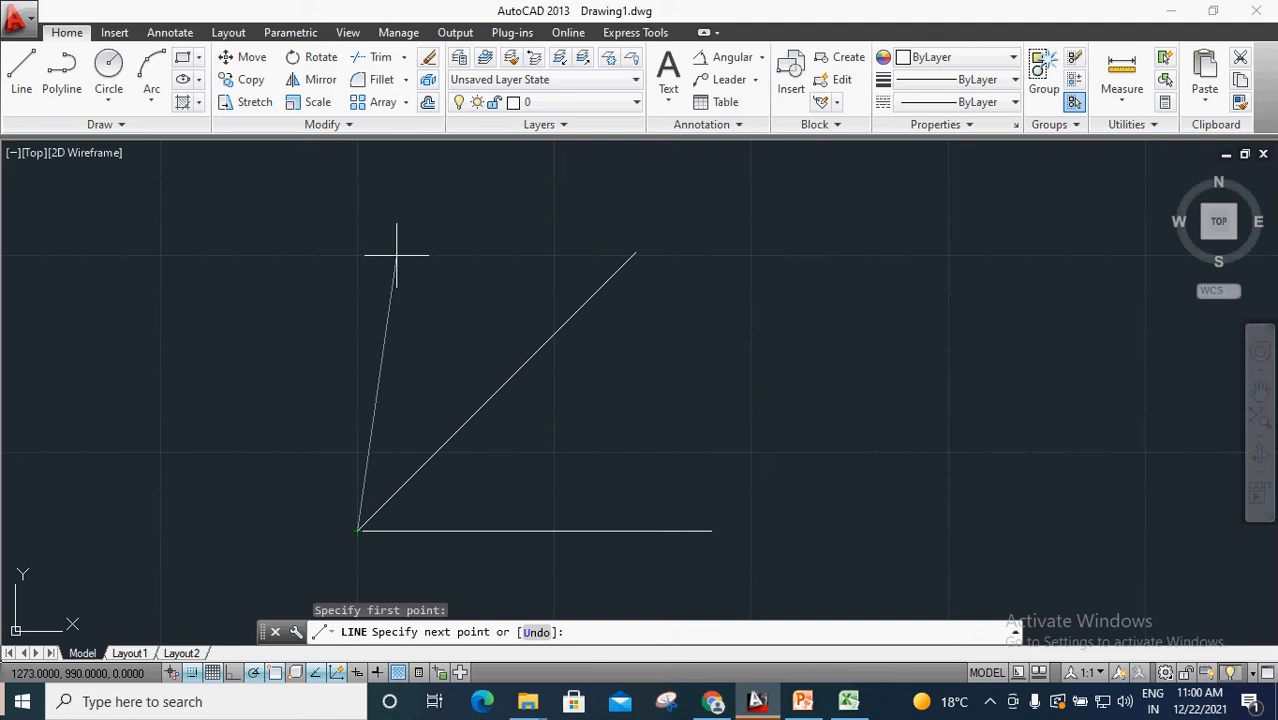
{"action": "left_click", "coordinate": [357, 295]}
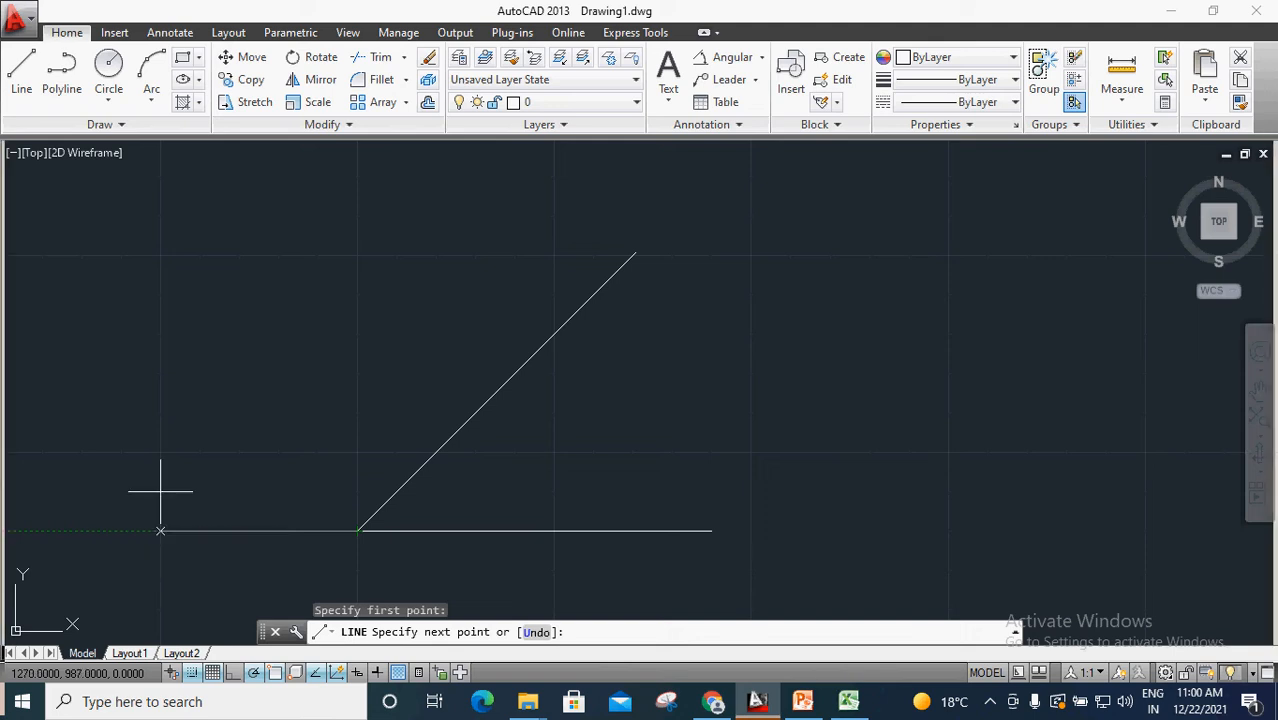
{"action": "key", "text": "Escape"}
{"action": "type", "text": "ds"}
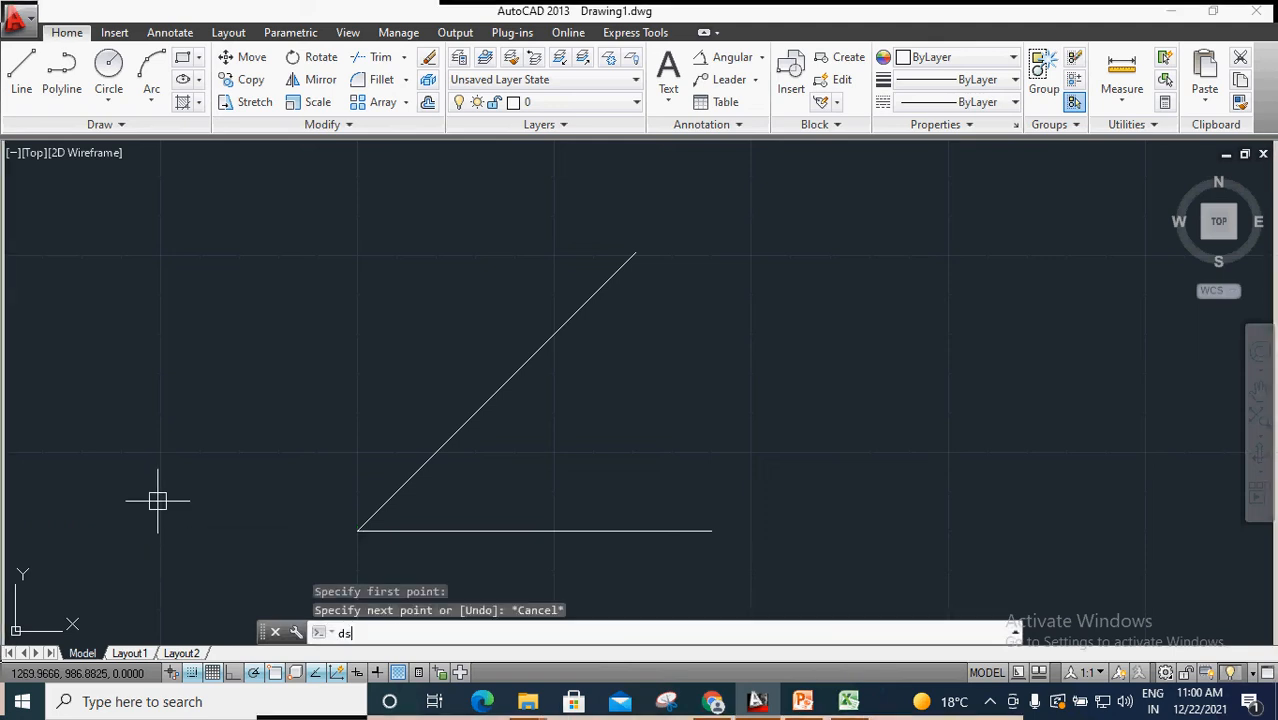
{"action": "key", "text": "Escape"}
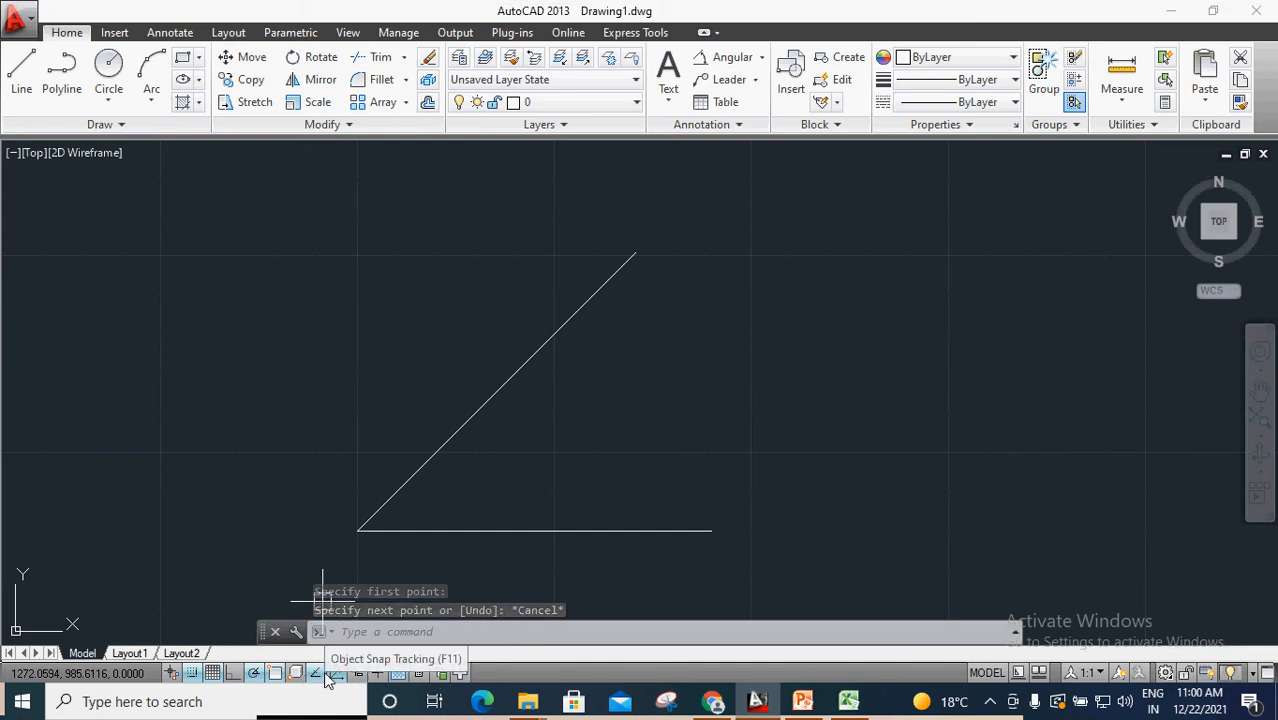
Step: Turn off polar tracking, try a line from the shared corner without it and cancel, and turn polar tracking back on
{"action": "left_click", "coordinate": [254, 673]}
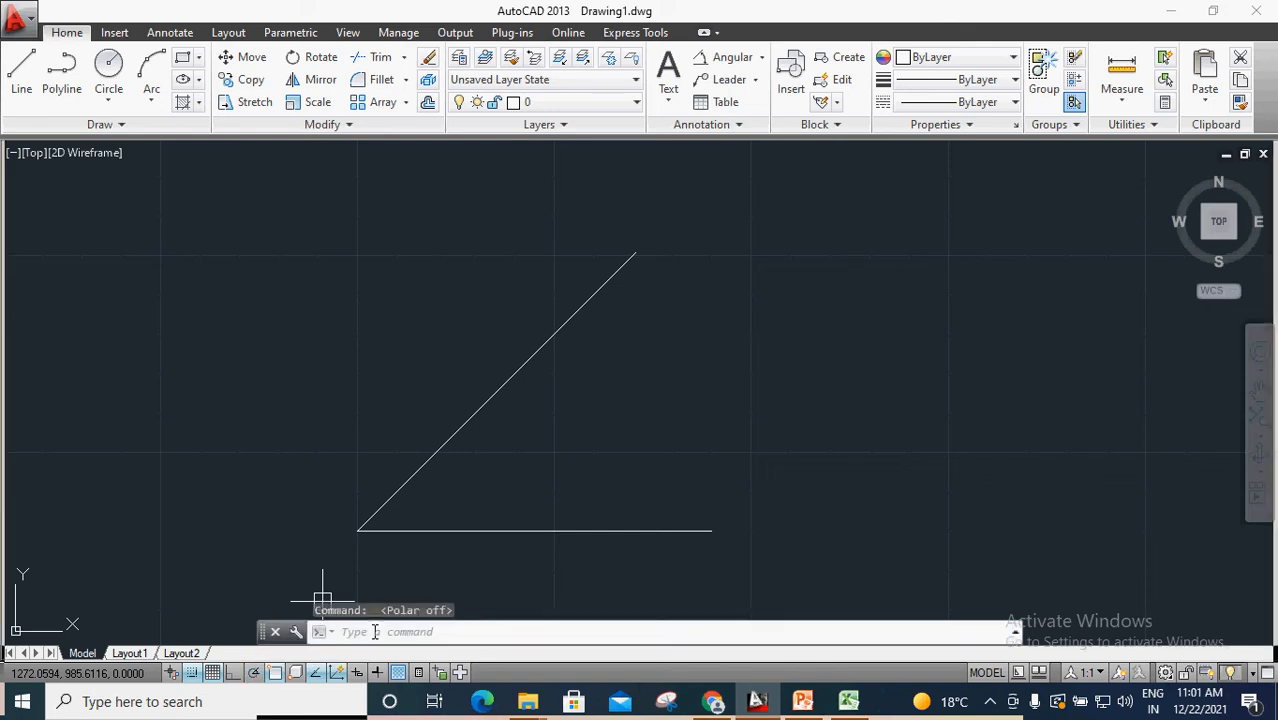
{"action": "left_click", "coordinate": [36, 66]}
{"action": "left_click", "coordinate": [358, 530]}
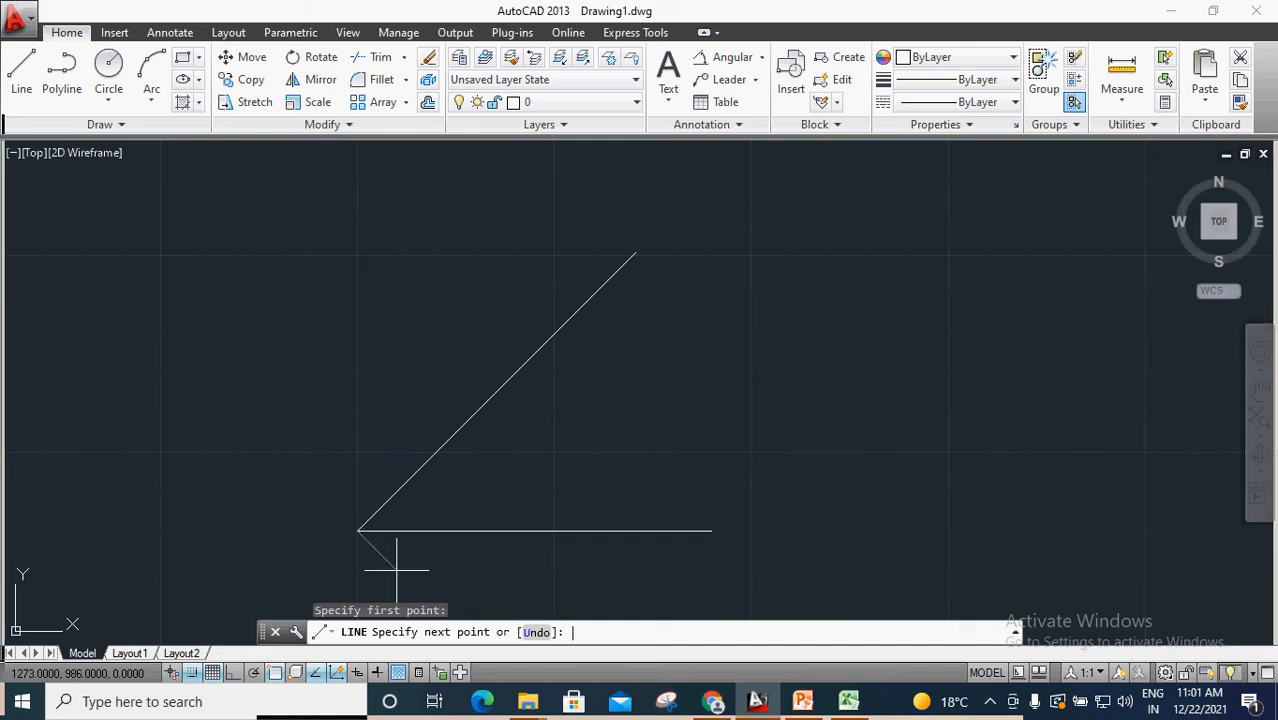
{"action": "key", "text": "Escape"}
{"action": "left_click", "coordinate": [254, 673]}
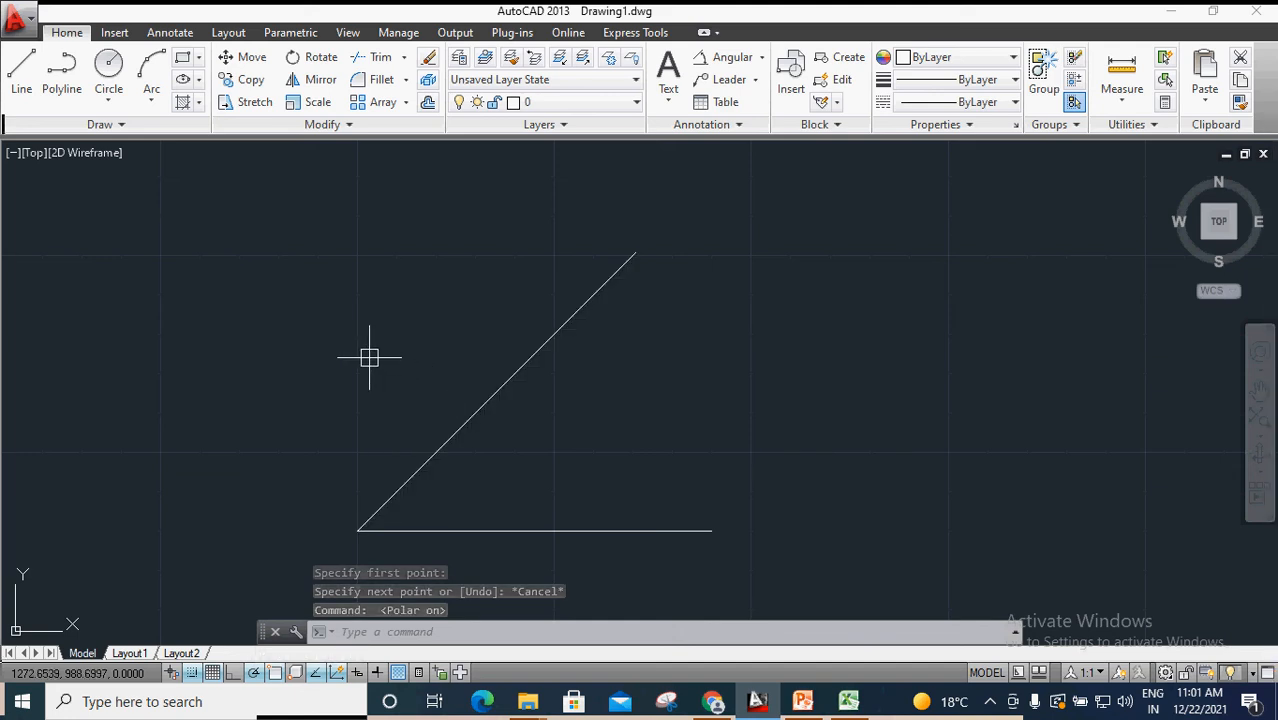
Step: Turn off Object Snap in the Drafting Settings, leaving all the object snap modes selected
{"action": "scroll", "coordinate": [368, 354], "scroll_direction": "down", "scroll_amount": 3}
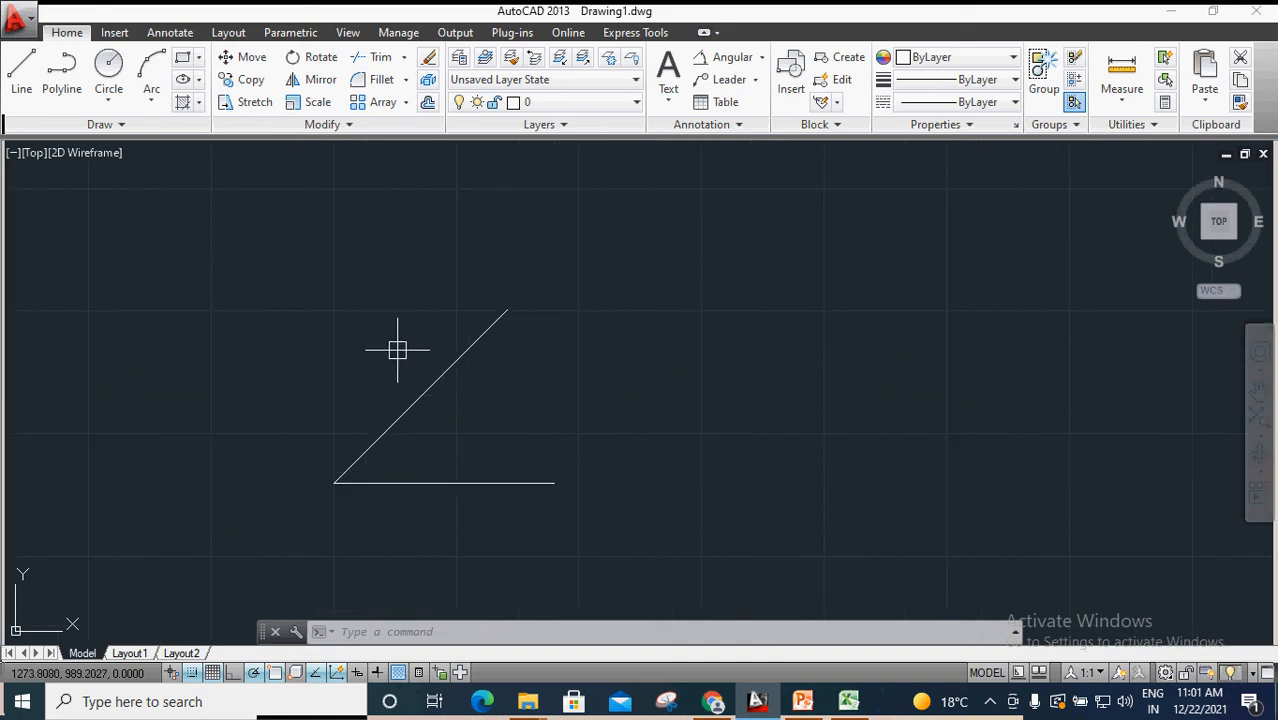
{"action": "type", "text": "ds"}
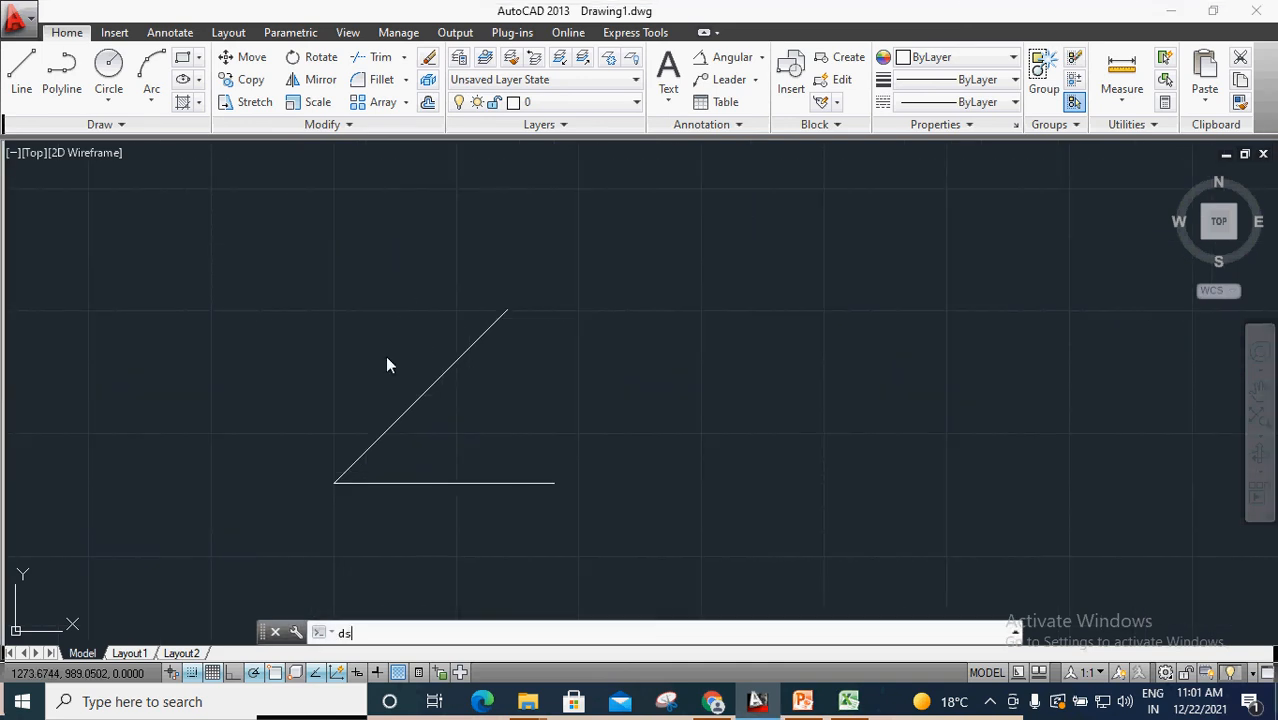
{"action": "key", "text": "Return"}
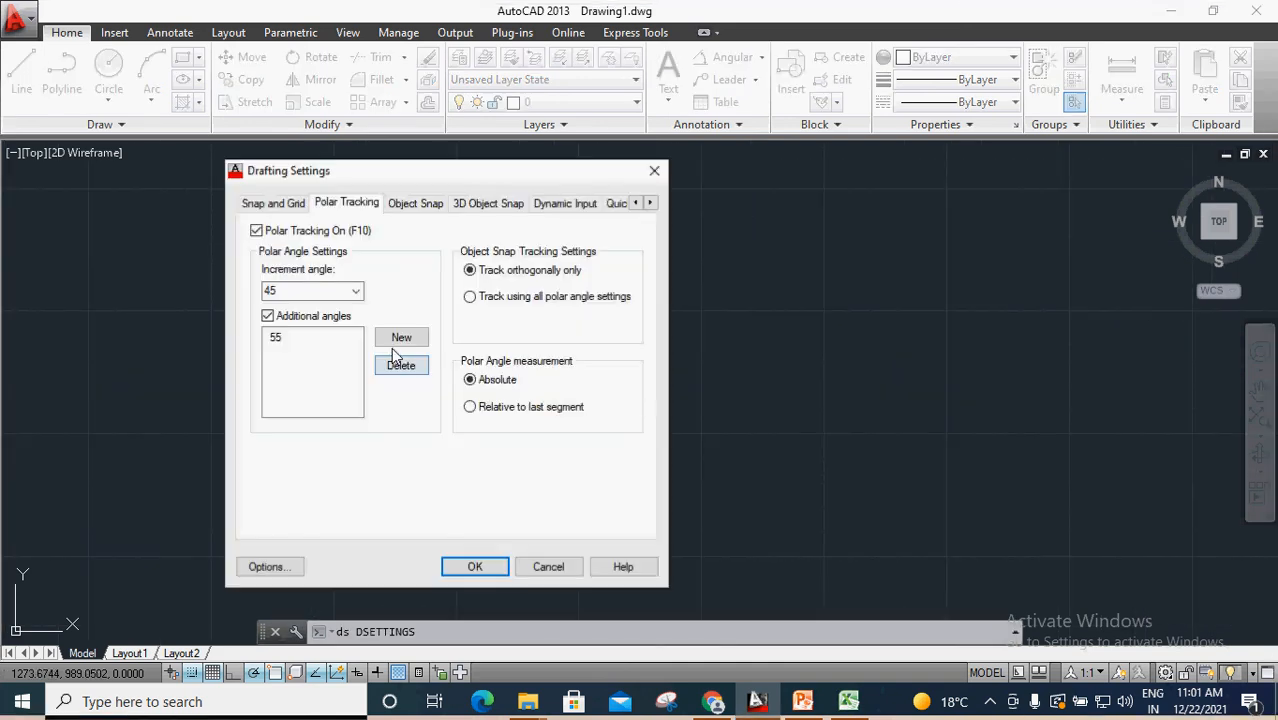
{"action": "left_click", "coordinate": [407, 205]}
{"action": "left_click", "coordinate": [352, 205]}
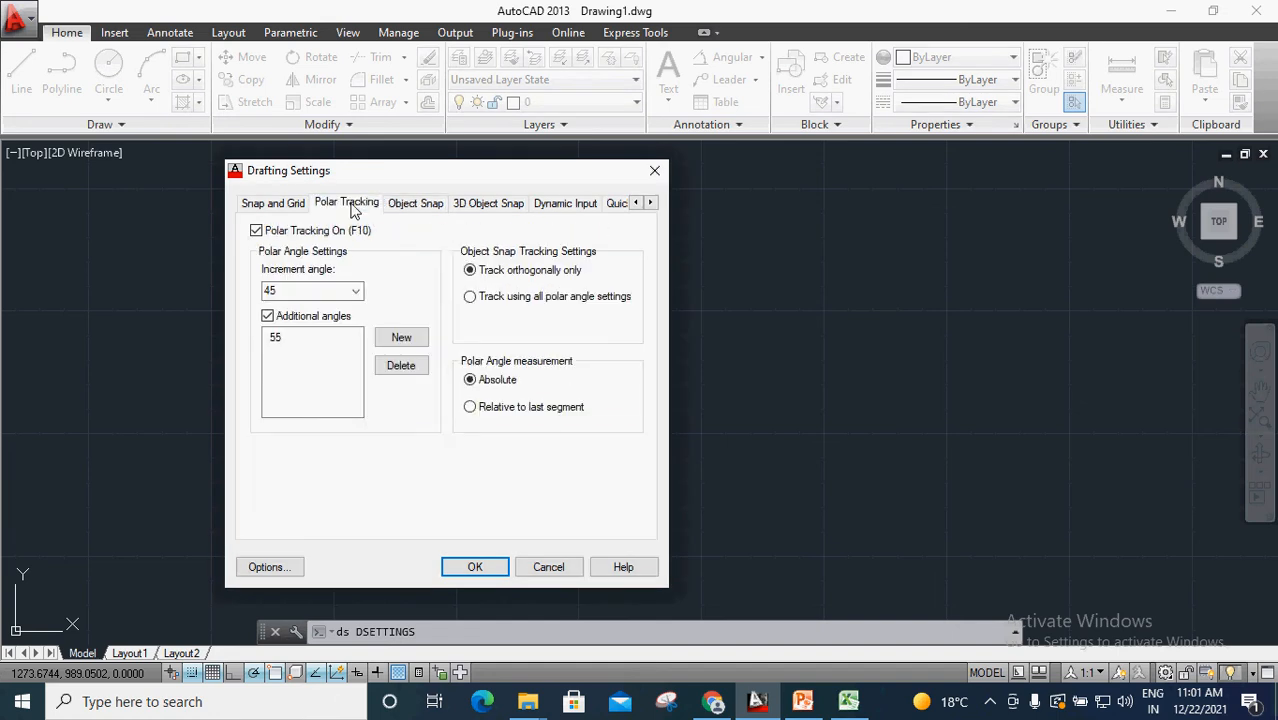
{"action": "left_click", "coordinate": [415, 205]}
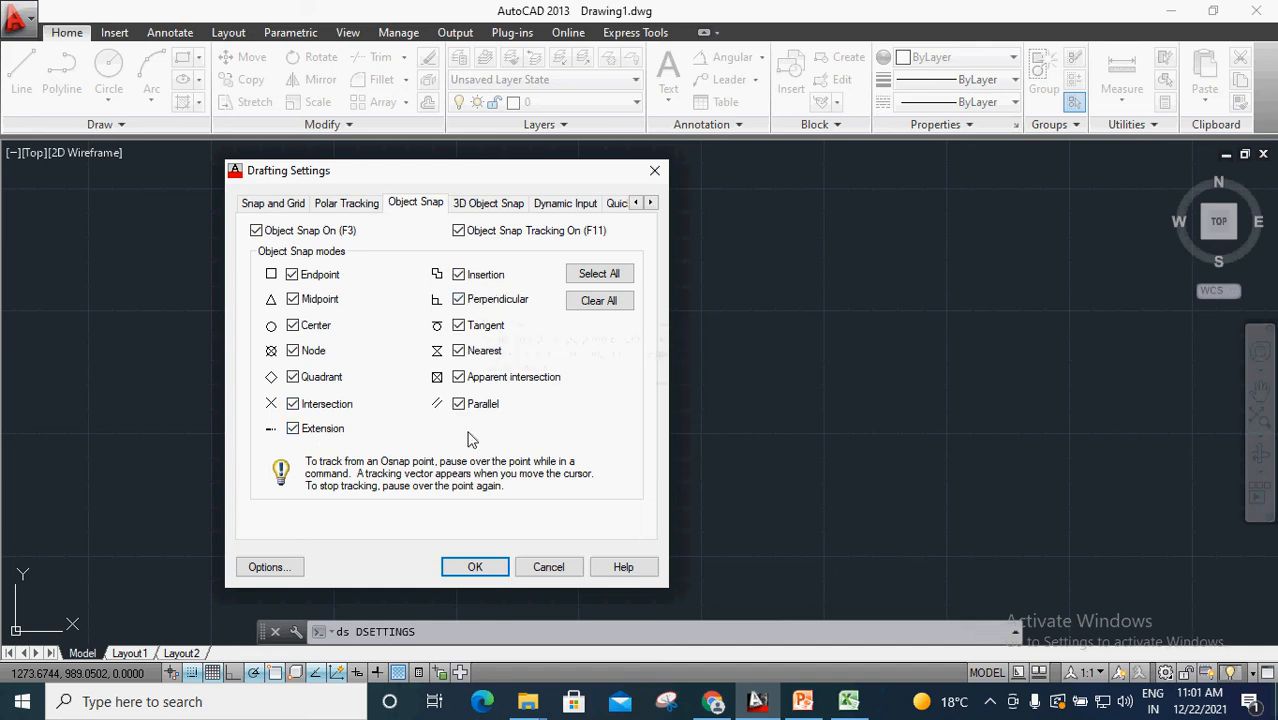
{"action": "left_click", "coordinate": [271, 234]}
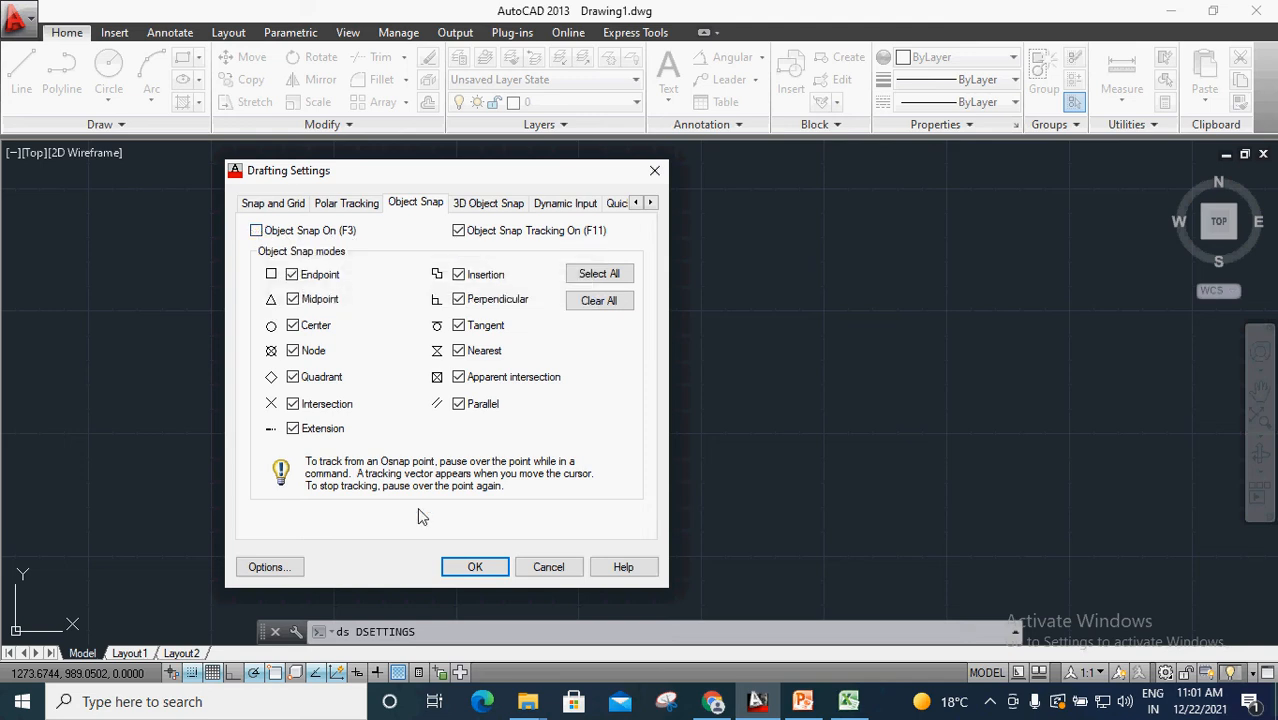
{"action": "left_click", "coordinate": [474, 566]}
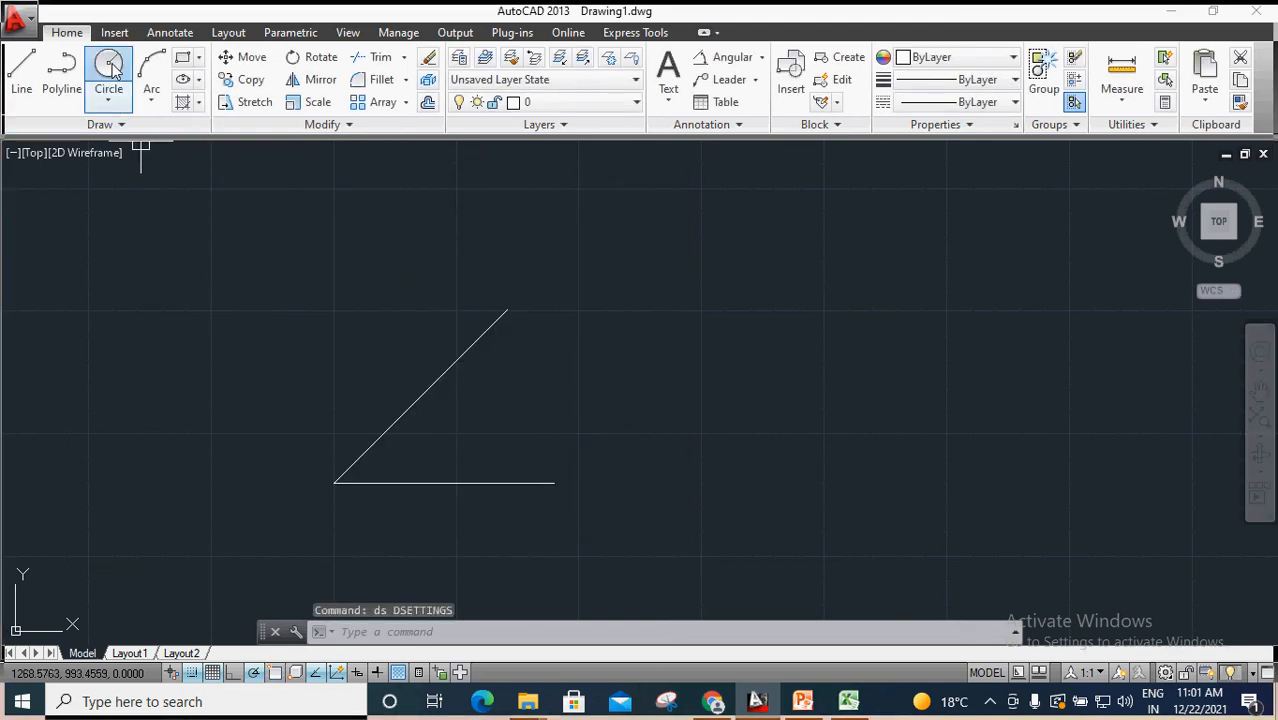
Step: Draw a circle to the right of the two angled lines
{"action": "left_click", "coordinate": [108, 75]}
{"action": "left_click", "coordinate": [750, 384]}
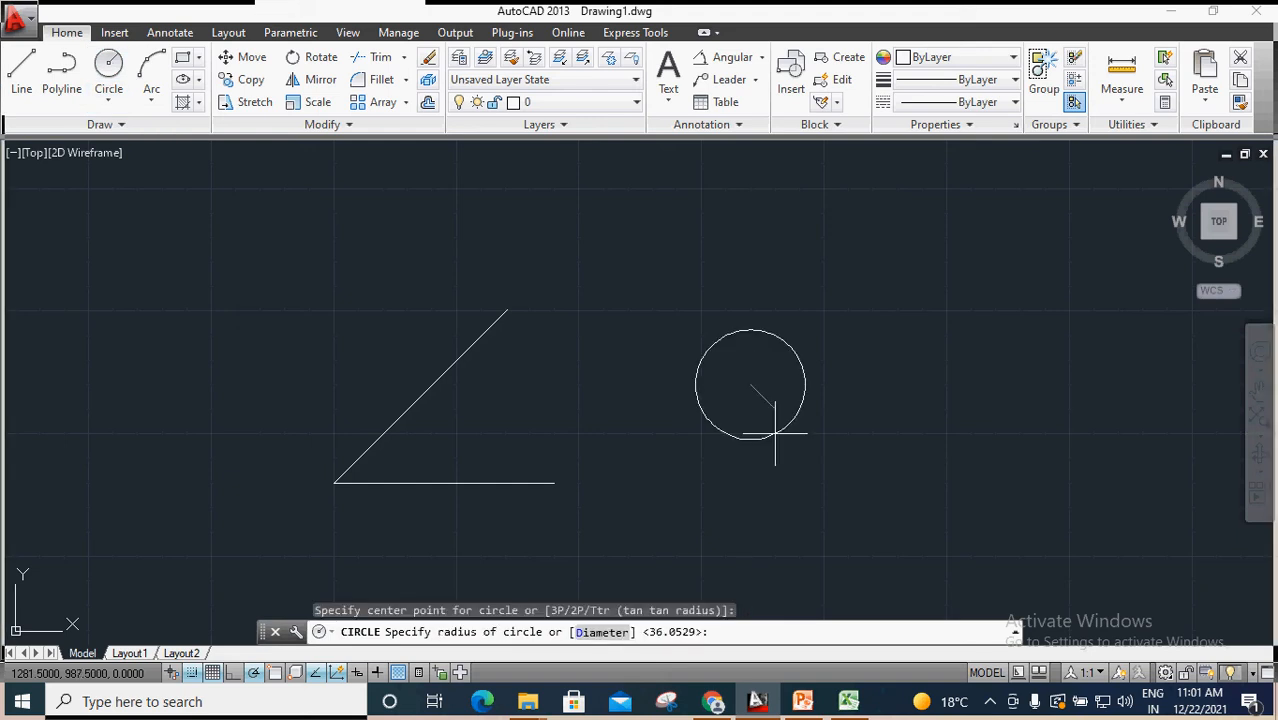
{"action": "left_click", "coordinate": [816, 486]}
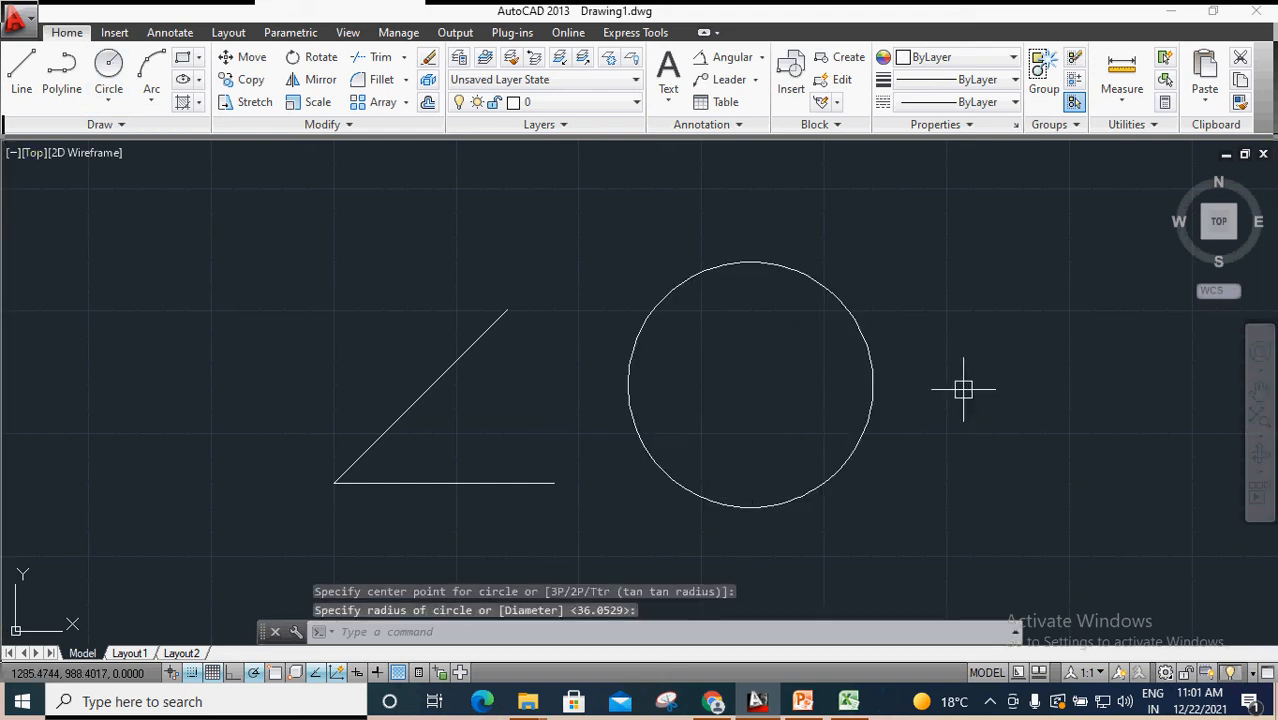
{"action": "left_click", "coordinate": [21, 75]}
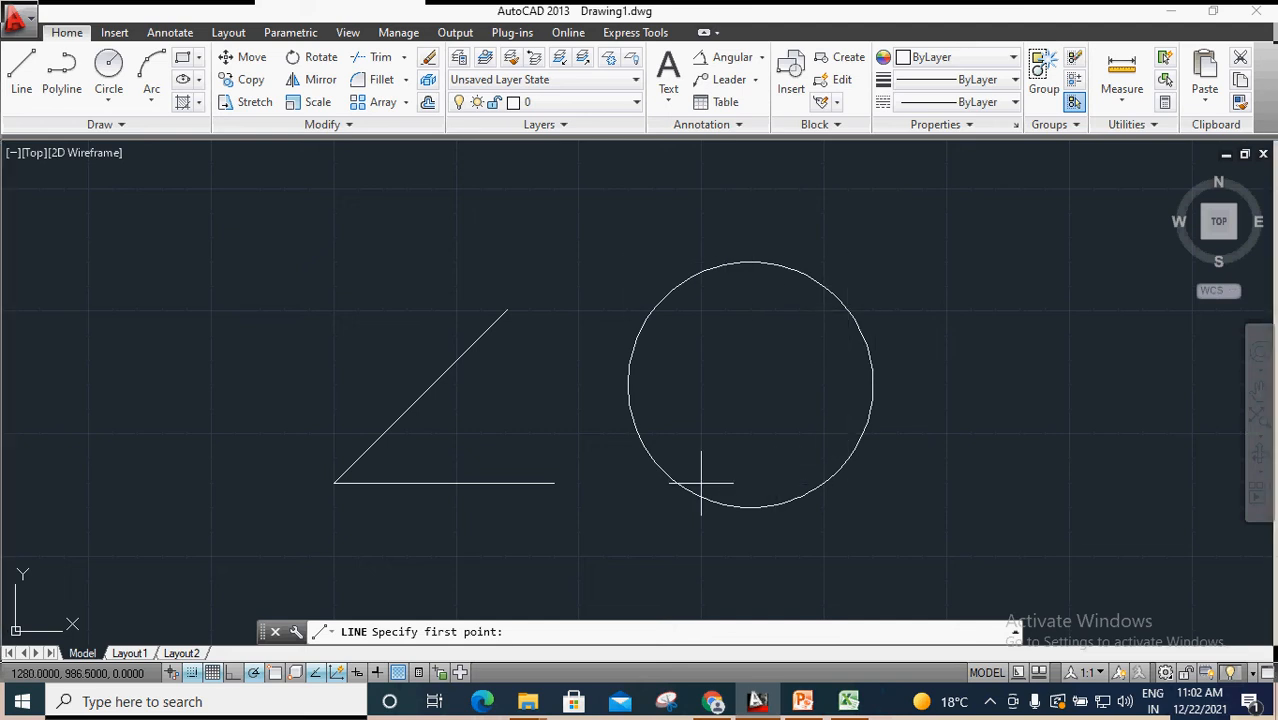
{"action": "key", "text": "Escape"}
{"action": "left_click", "coordinate": [847, 297]}
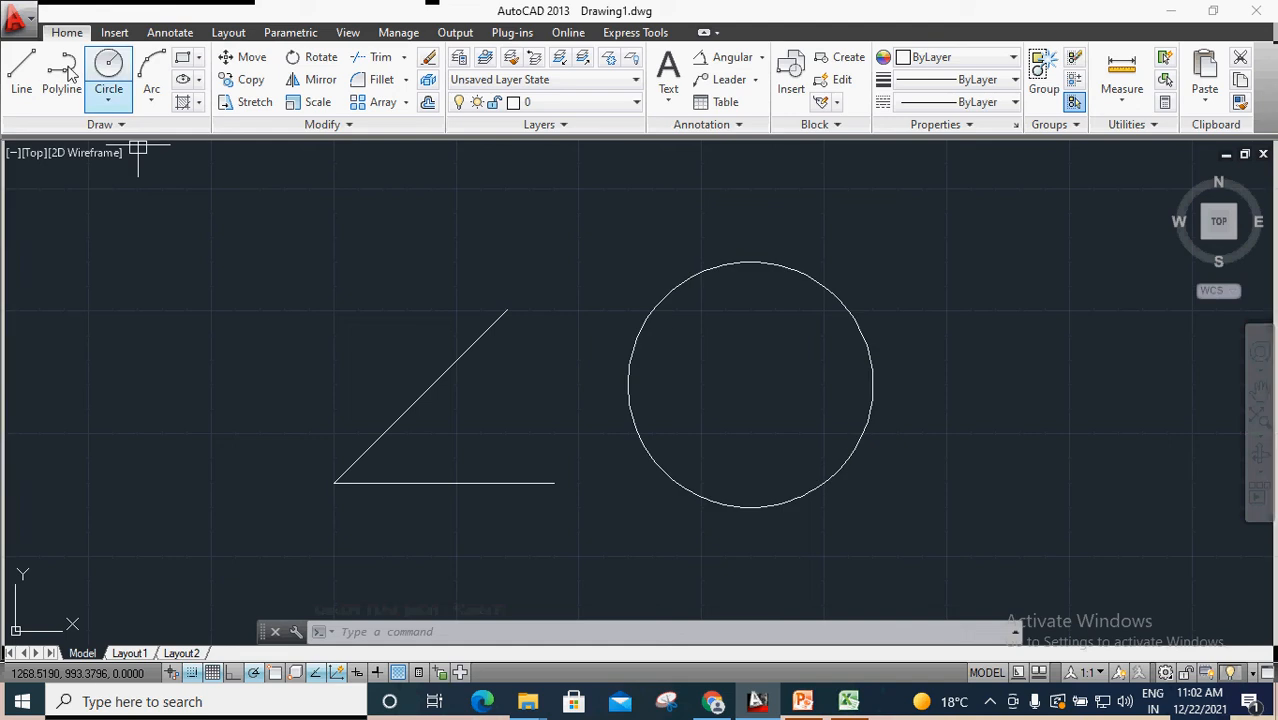
Step: Draw a separate horizontal line to the right of the circle
{"action": "left_click", "coordinate": [21, 72]}
{"action": "scroll", "coordinate": [286, 365], "scroll_direction": "down", "scroll_amount": 4}
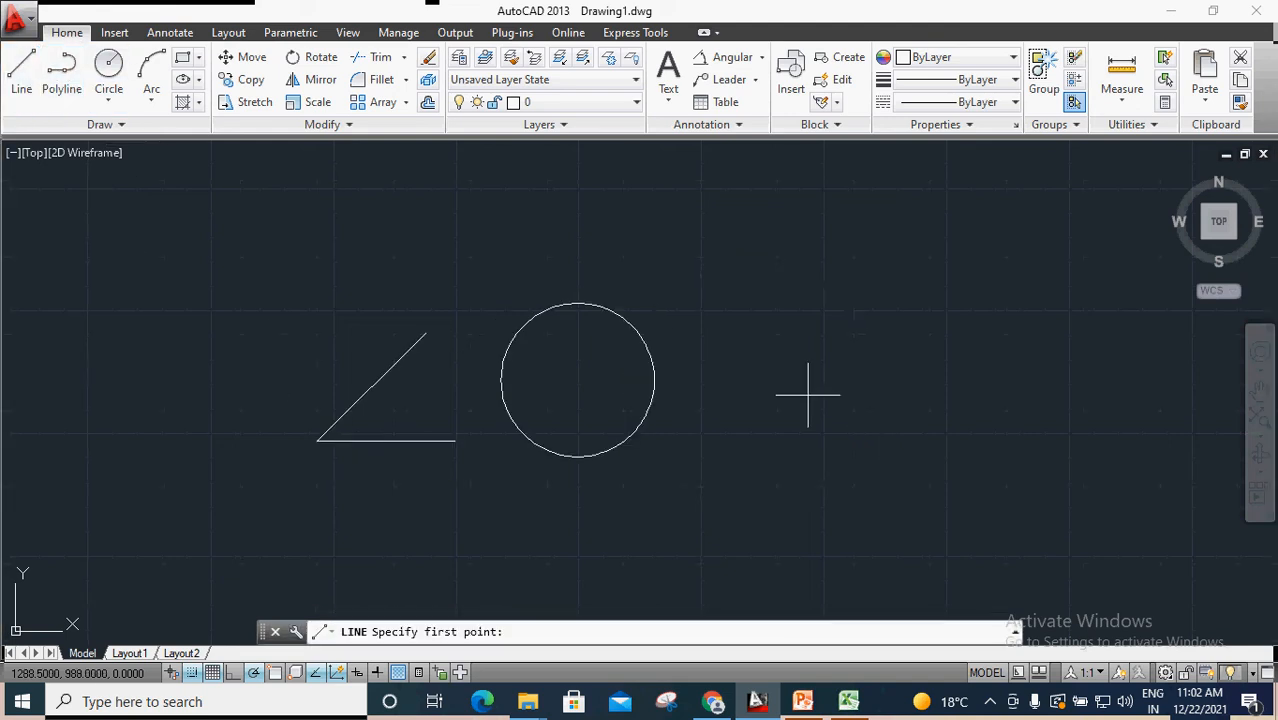
{"action": "left_click", "coordinate": [764, 394]}
{"action": "left_click", "coordinate": [990, 394]}
{"action": "key", "text": "Return"}
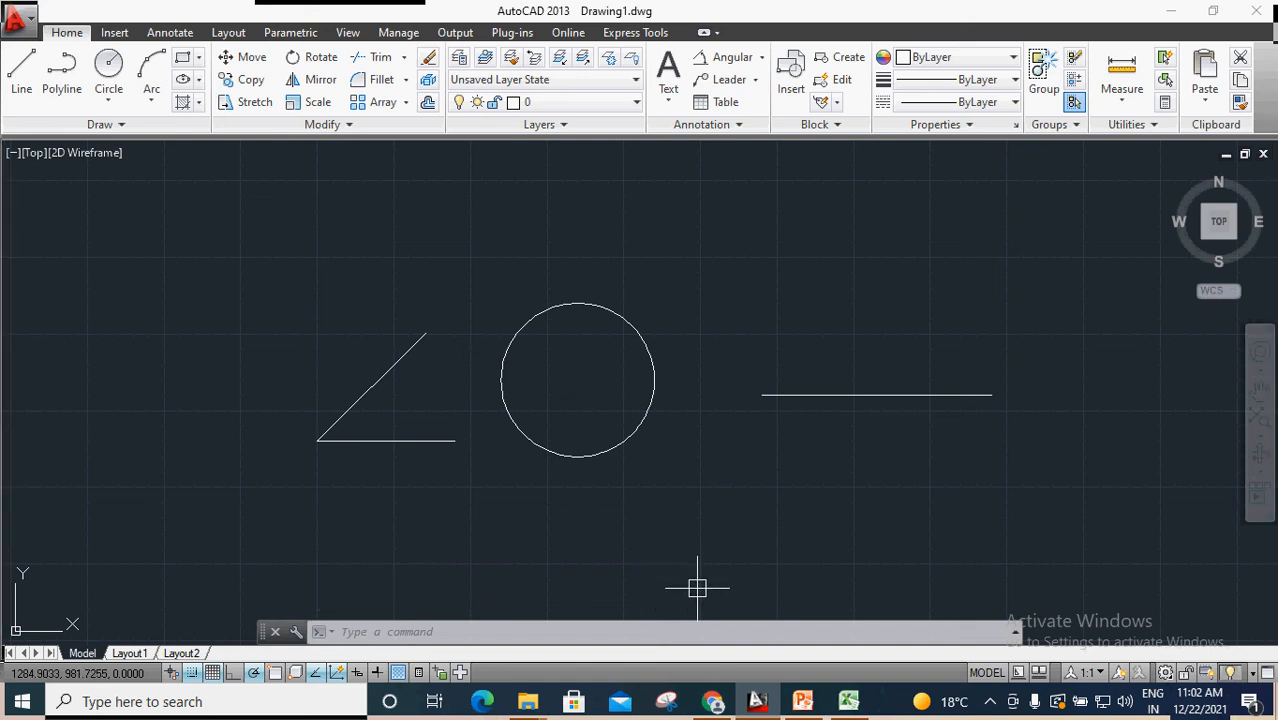
Step: Toggle object snap on and back off
{"action": "key", "text": "F3"}
{"action": "key", "text": "F3"}
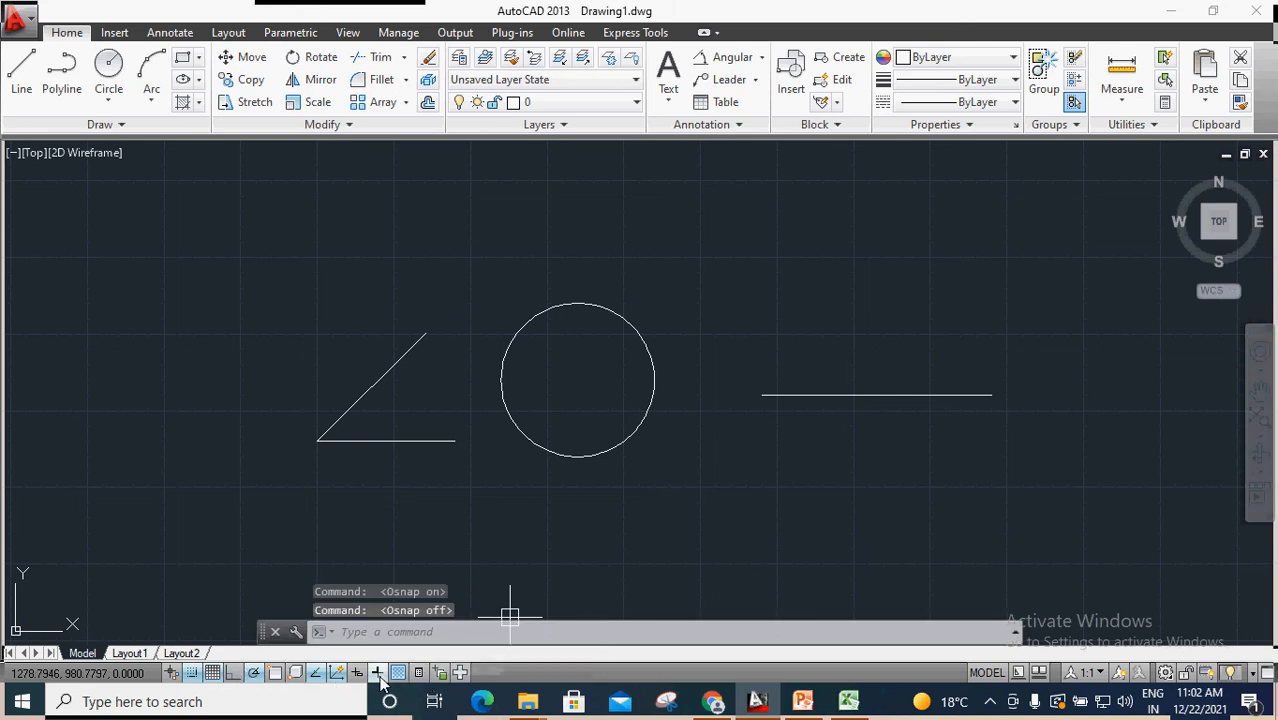
Step: Toggle object snap on and off, leaving it switched on
{"action": "left_click", "coordinate": [276, 673]}
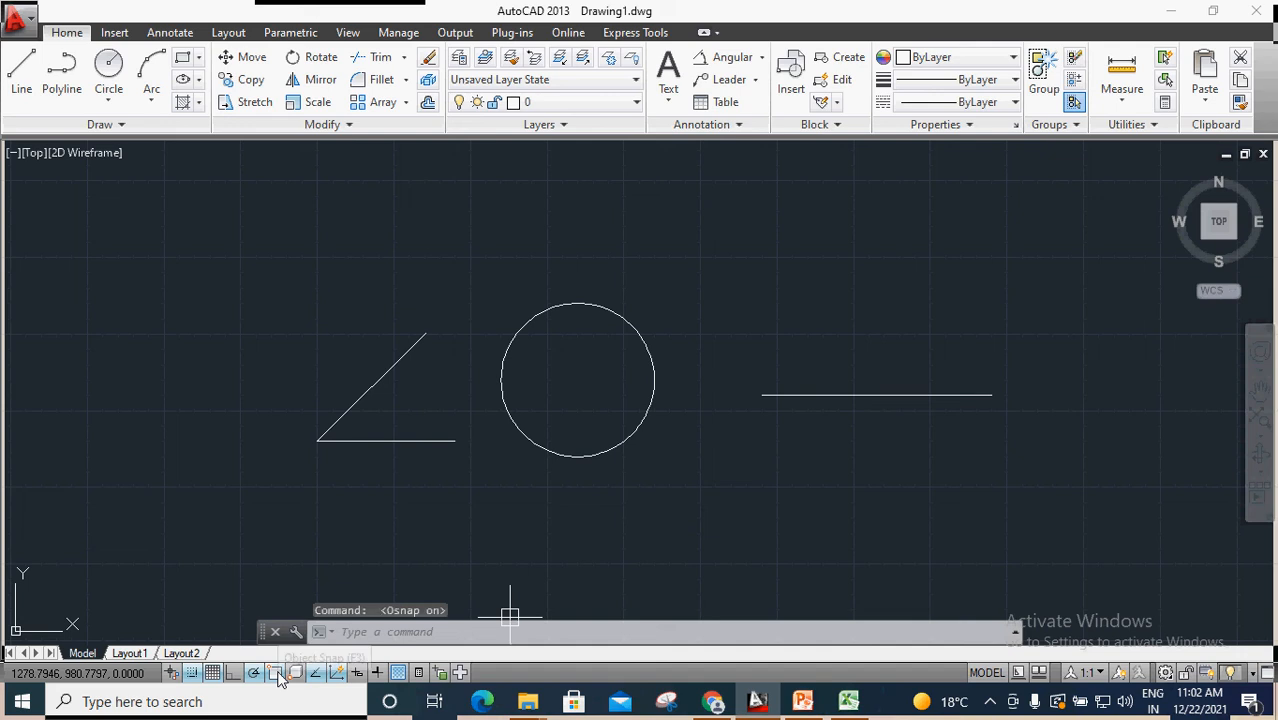
{"action": "left_click", "coordinate": [276, 673]}
{"action": "left_click", "coordinate": [277, 673]}
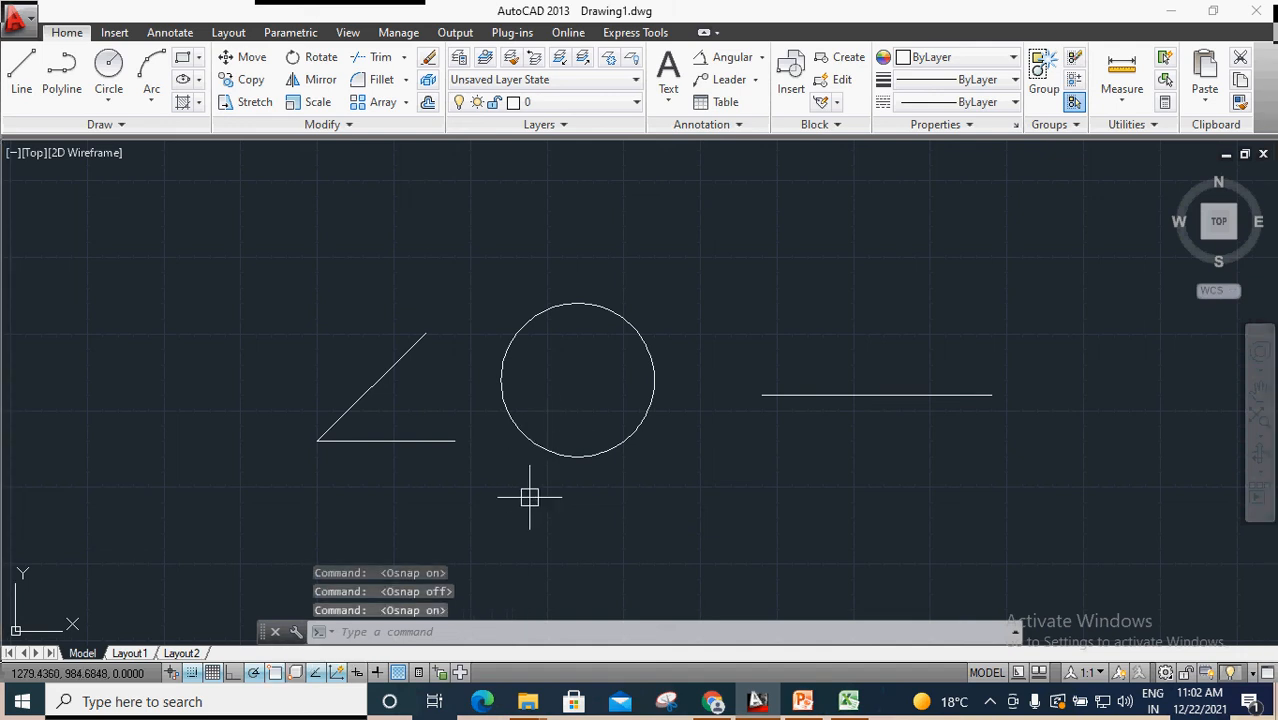
Step: Draw a horizontal line across the circle, snapping from its left quadrant to its right quadrant
{"action": "left_click", "coordinate": [21, 68]}
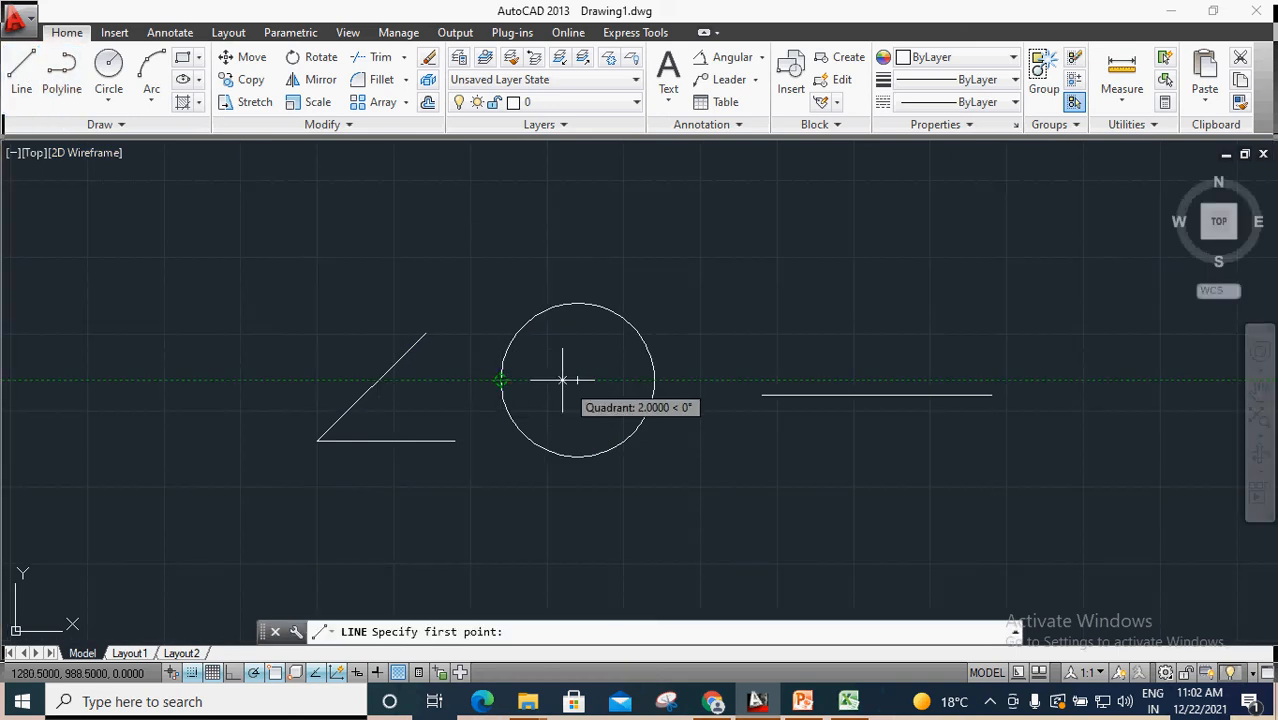
{"action": "left_click", "coordinate": [500, 380]}
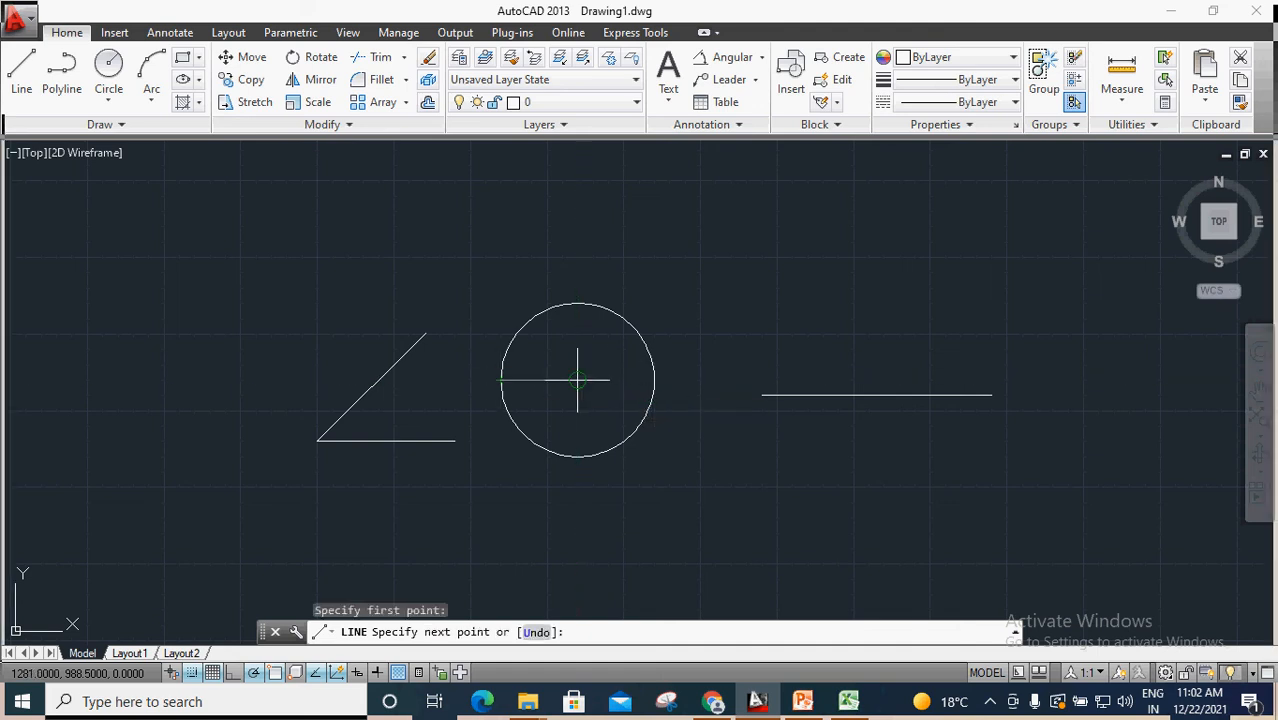
{"action": "left_click", "coordinate": [654, 380]}
{"action": "left_click", "coordinate": [21, 72]}
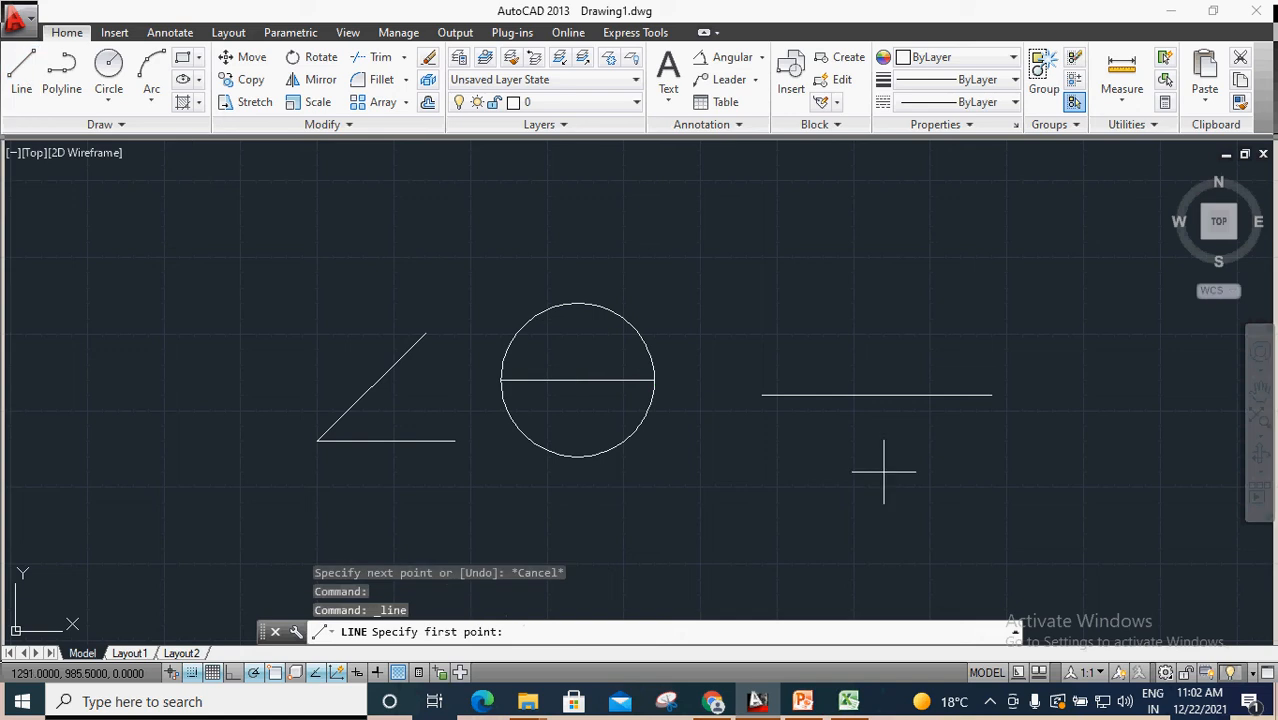
Step: Draw a circle centred on the midpoint of the separate horizontal line
{"action": "left_click", "coordinate": [108, 72]}
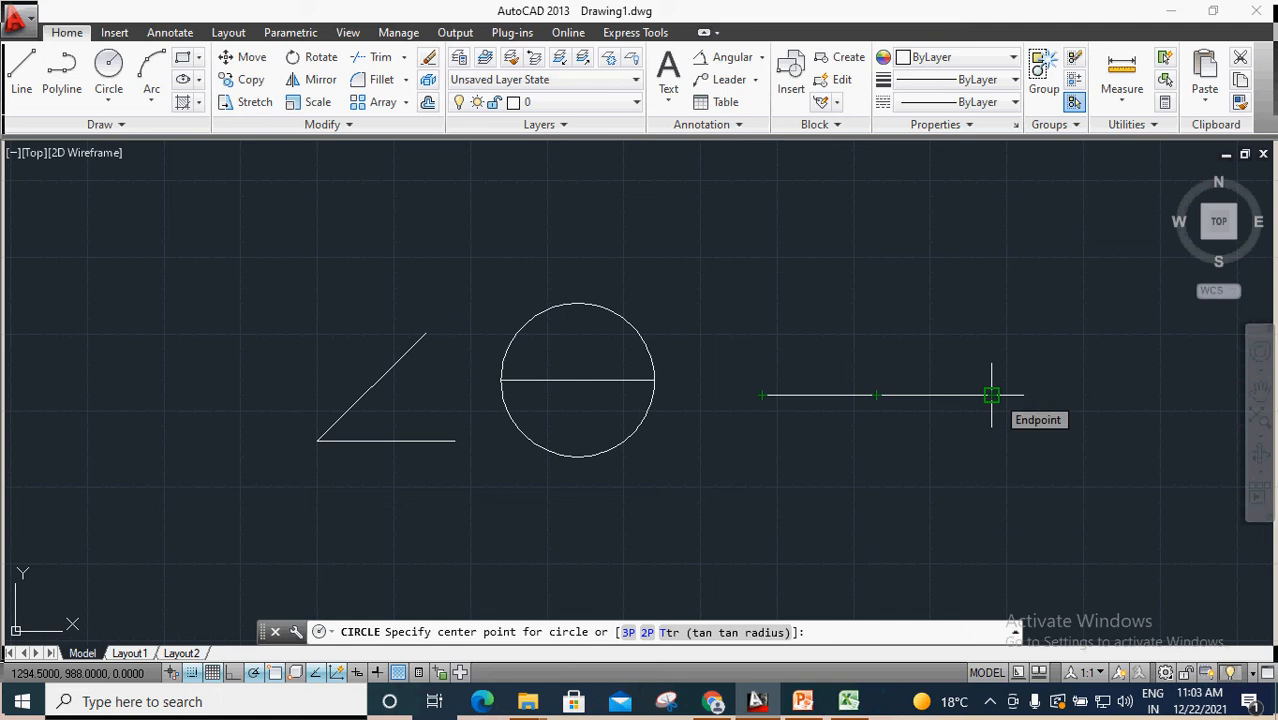
{"action": "left_click", "coordinate": [876, 395]}
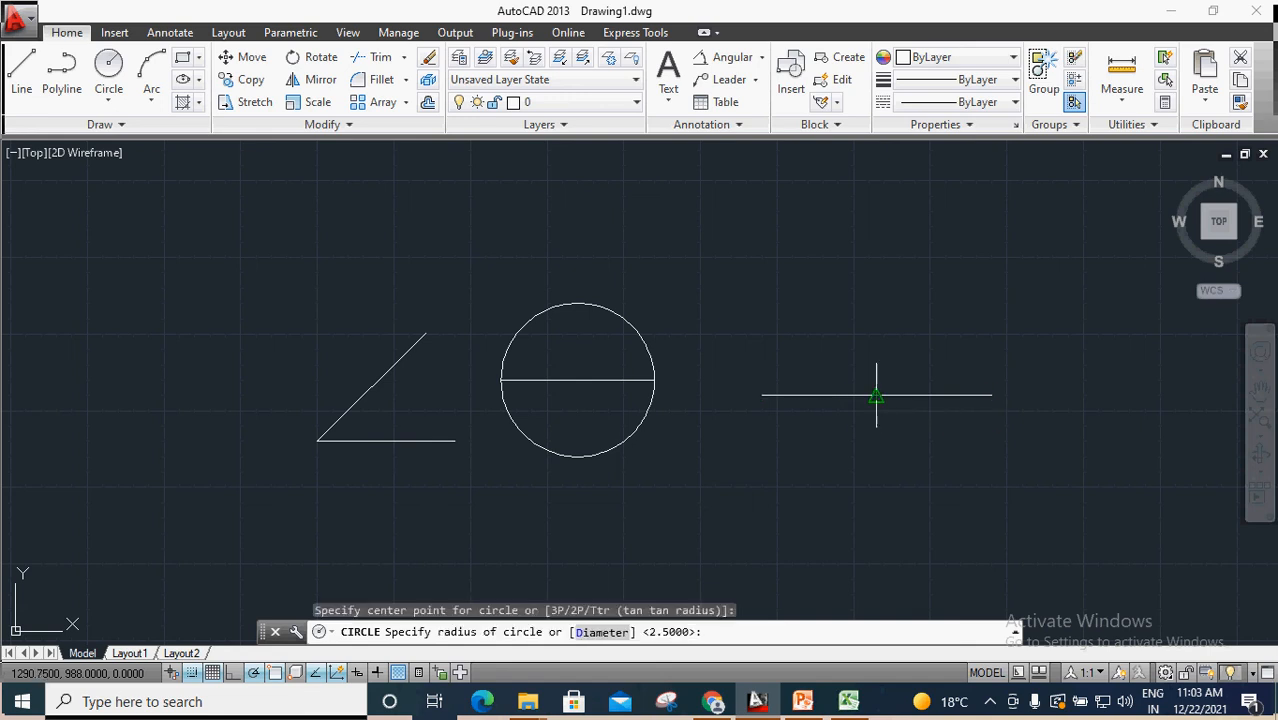
{"action": "left_click", "coordinate": [887, 452]}
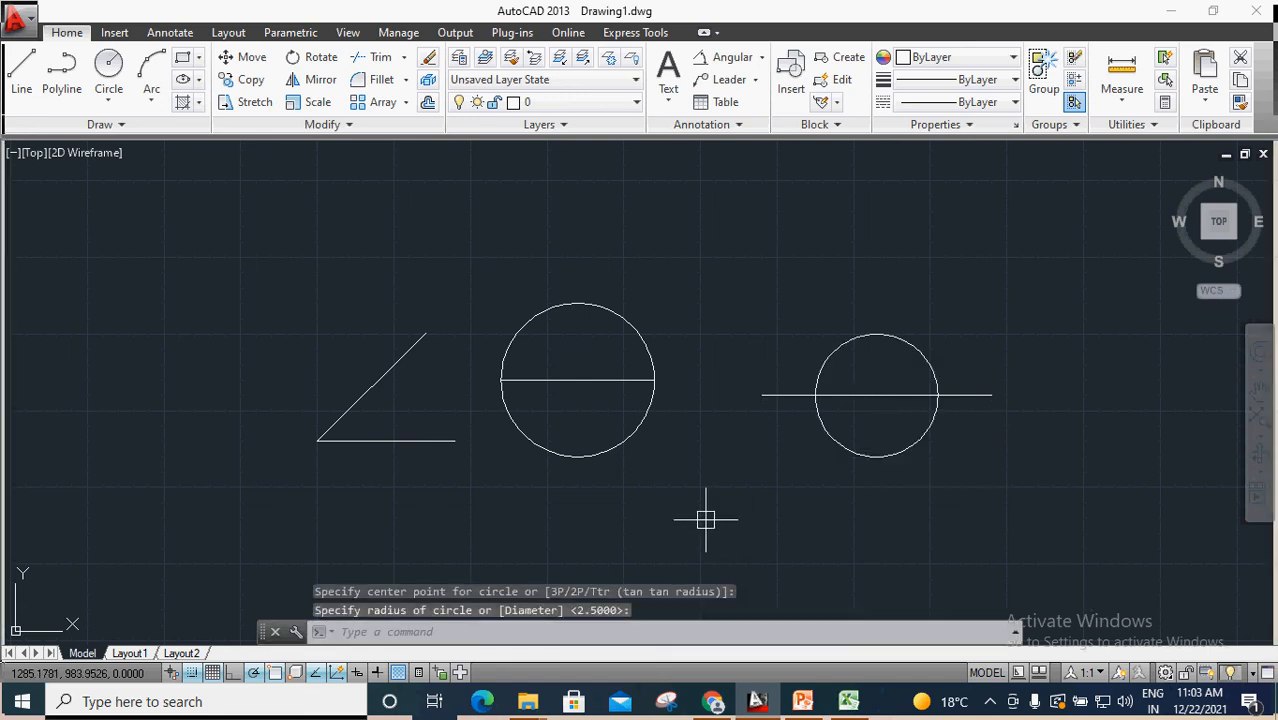
{"action": "key", "text": "Escape"}
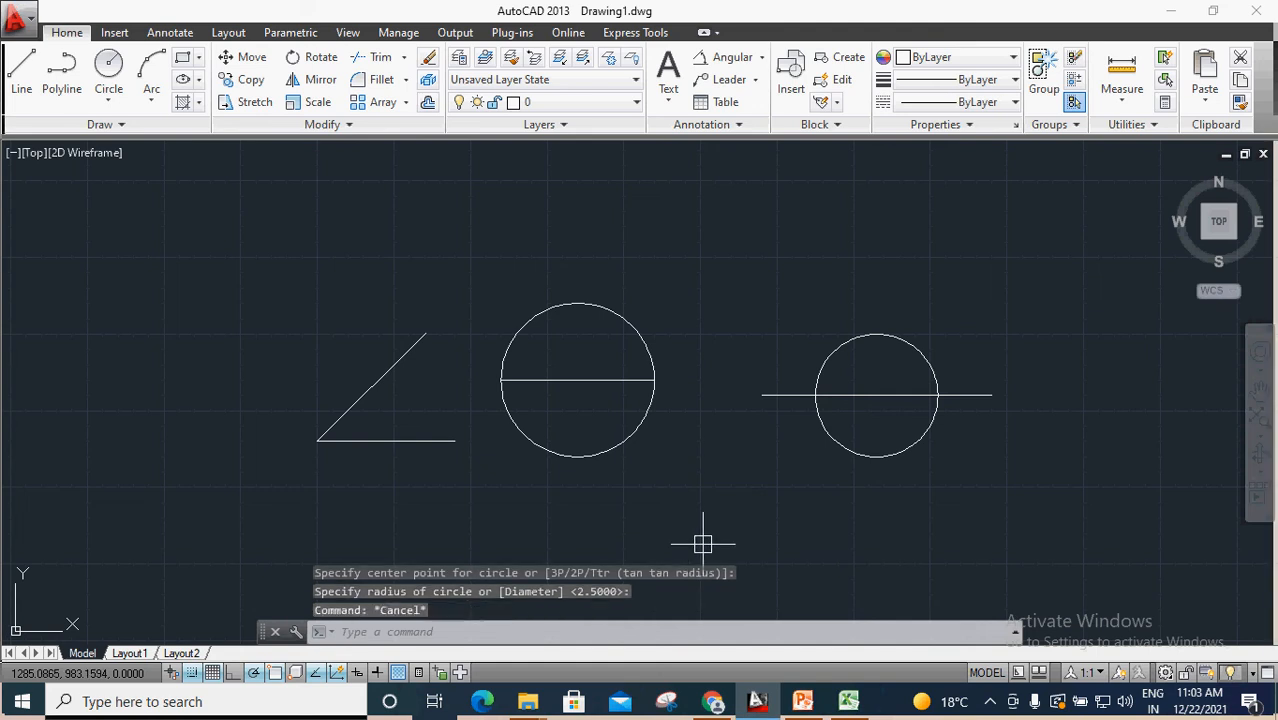
Step: Open the Drafting Settings, clear all the object snap modes and select them all again
{"action": "type", "text": "ds"}
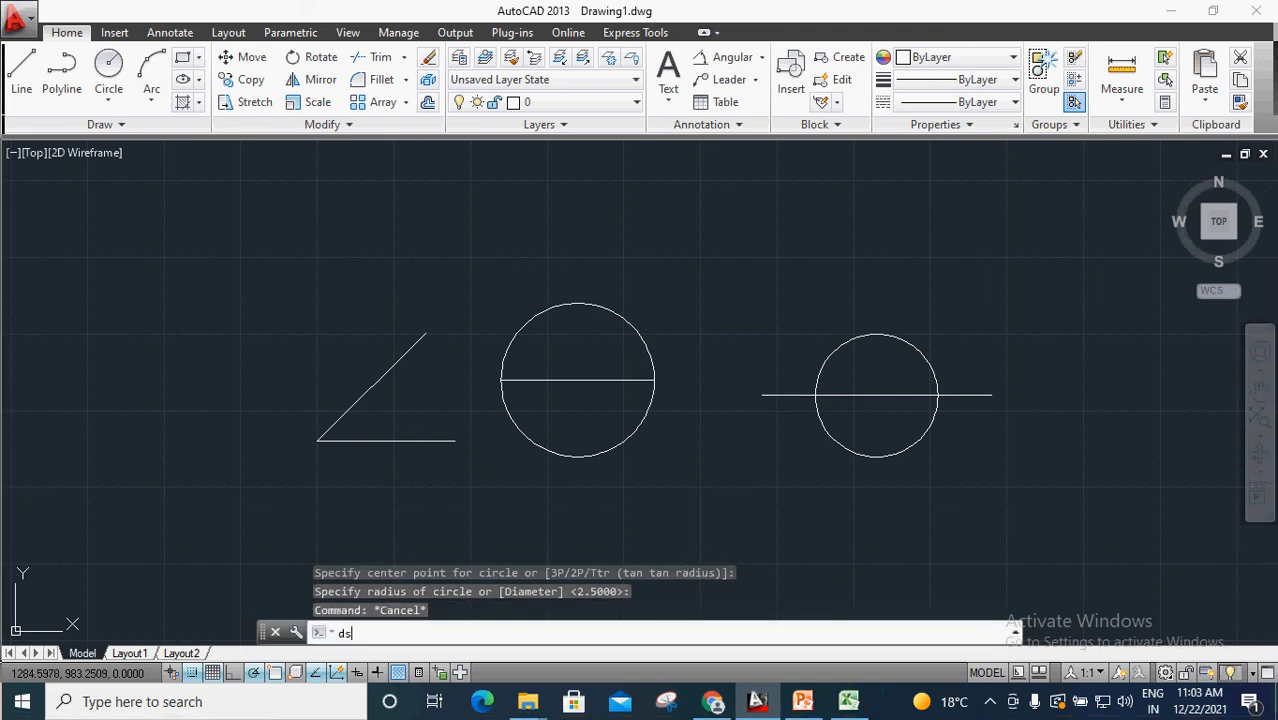
{"action": "key", "text": "Return"}
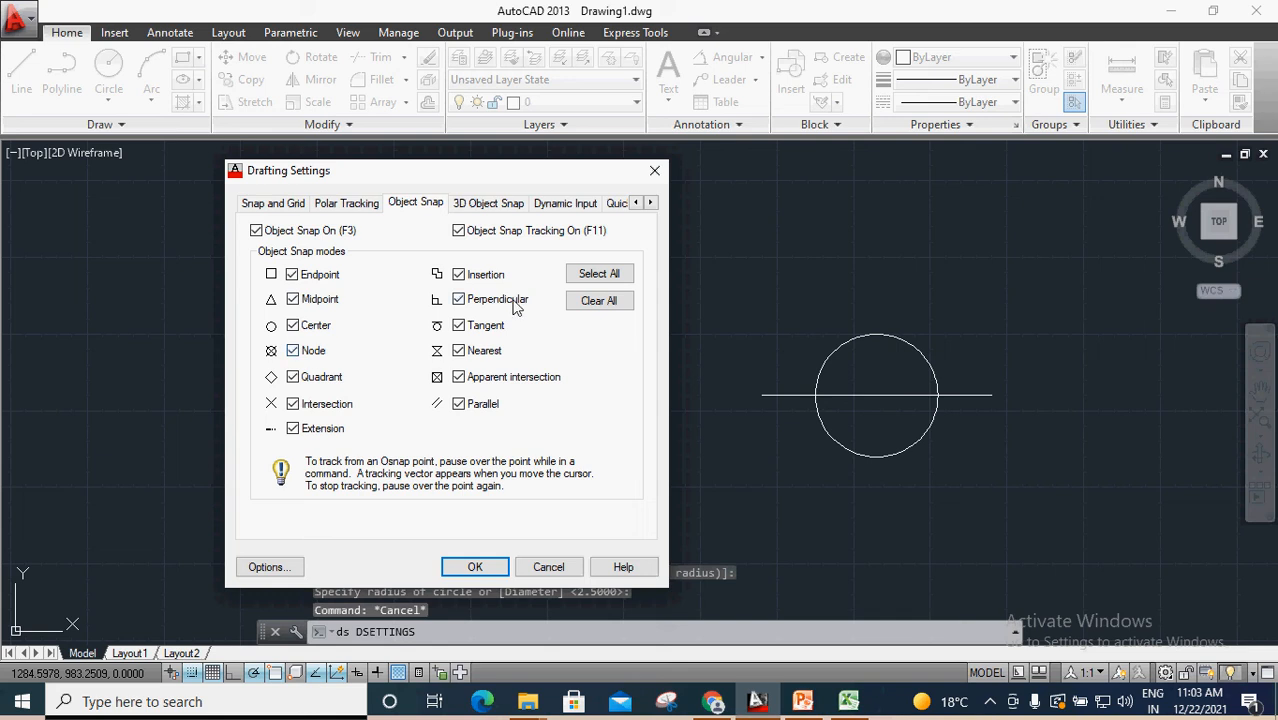
{"action": "left_click", "coordinate": [600, 302]}
{"action": "left_click", "coordinate": [598, 275]}
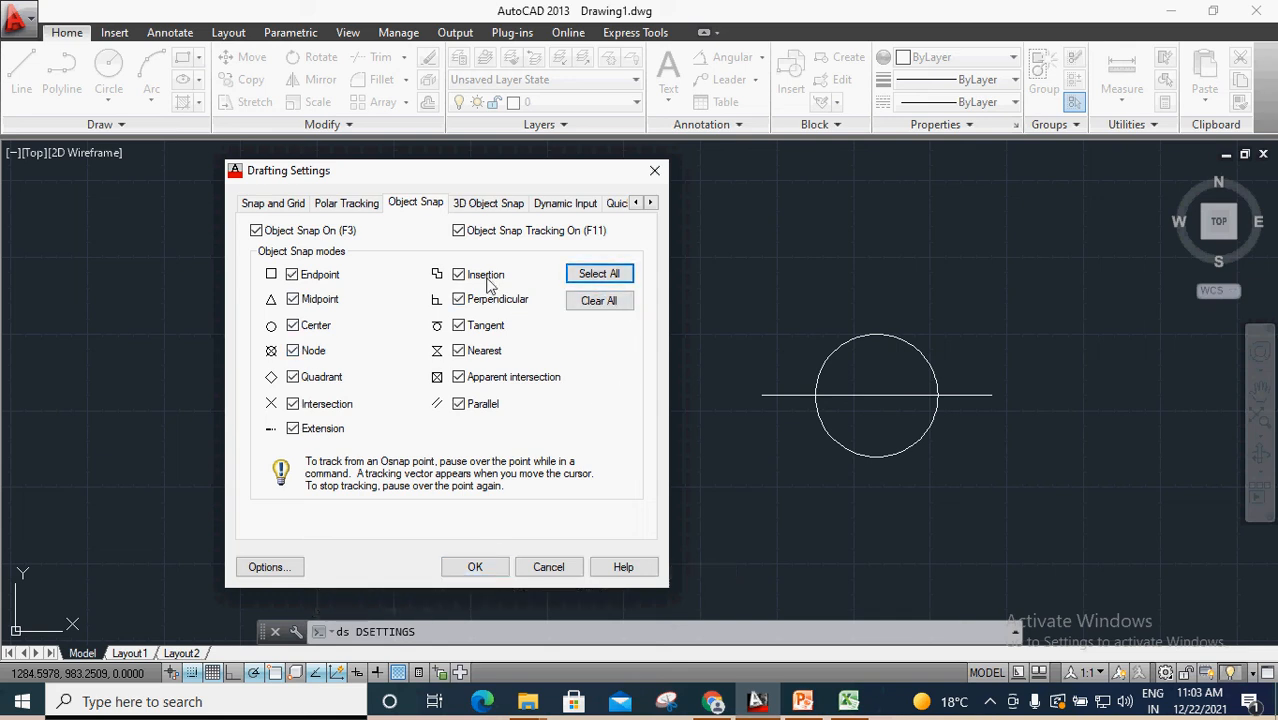
Step: Examine the 3D Object Snap and Dynamic Input options, and close the Drafting Settings without applying changes
{"action": "left_click", "coordinate": [488, 204]}
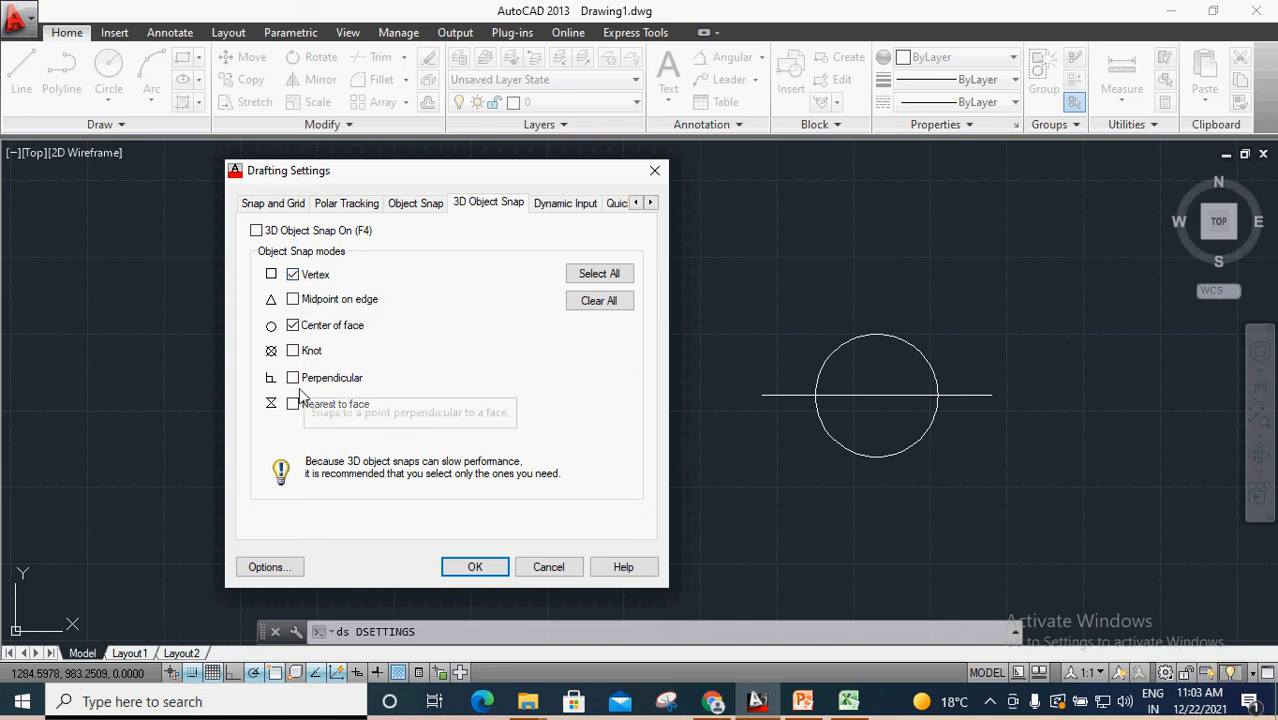
{"action": "left_click", "coordinate": [649, 204]}
{"action": "left_click", "coordinate": [649, 204]}
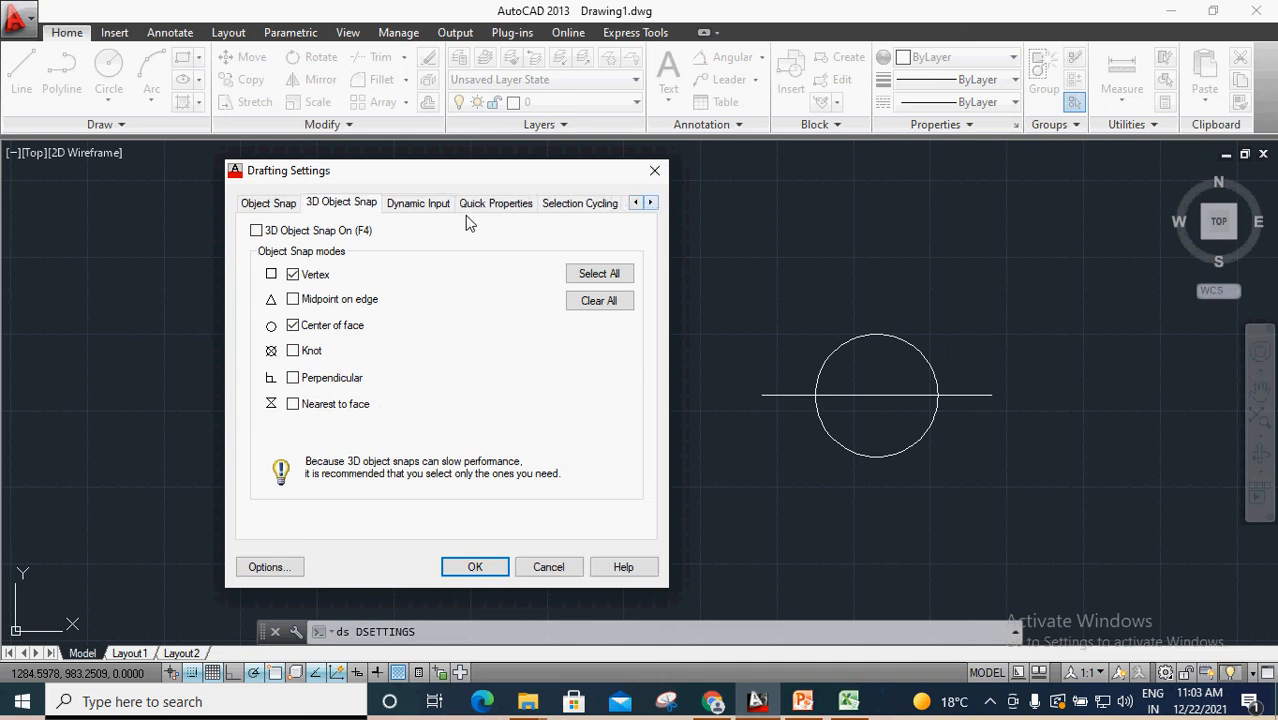
{"action": "left_click", "coordinate": [424, 204]}
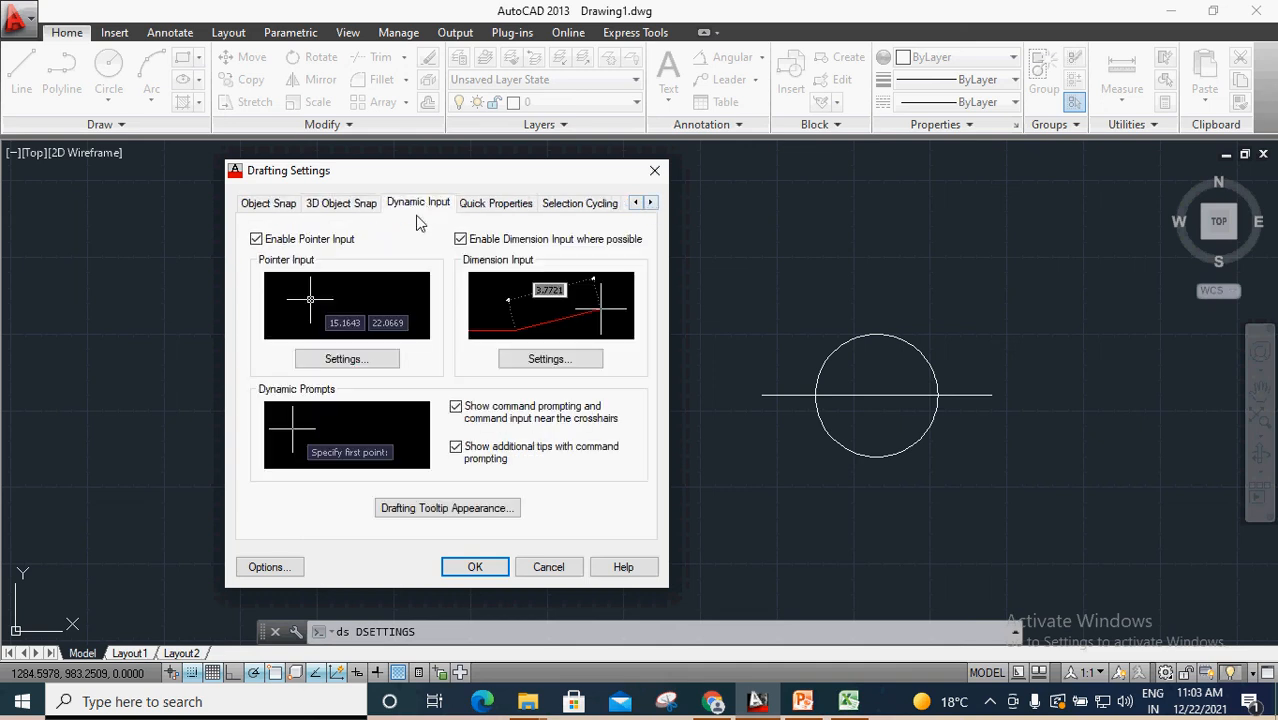
{"action": "left_click", "coordinate": [655, 170]}
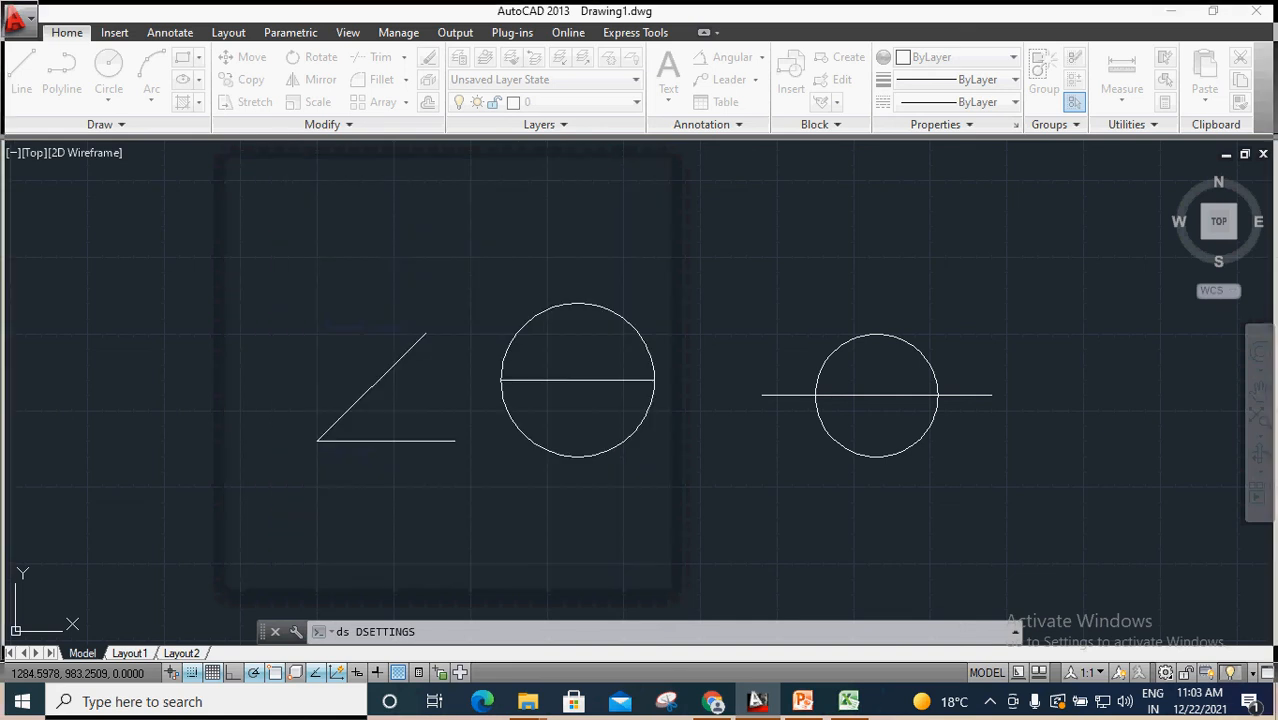
Step: Draw a horizontal line 15 units long below and to the right of the circles
{"action": "scroll", "coordinate": [459, 342], "scroll_direction": "down", "scroll_amount": 3}
{"action": "scroll", "coordinate": [655, 376], "scroll_direction": "up", "scroll_amount": 4}
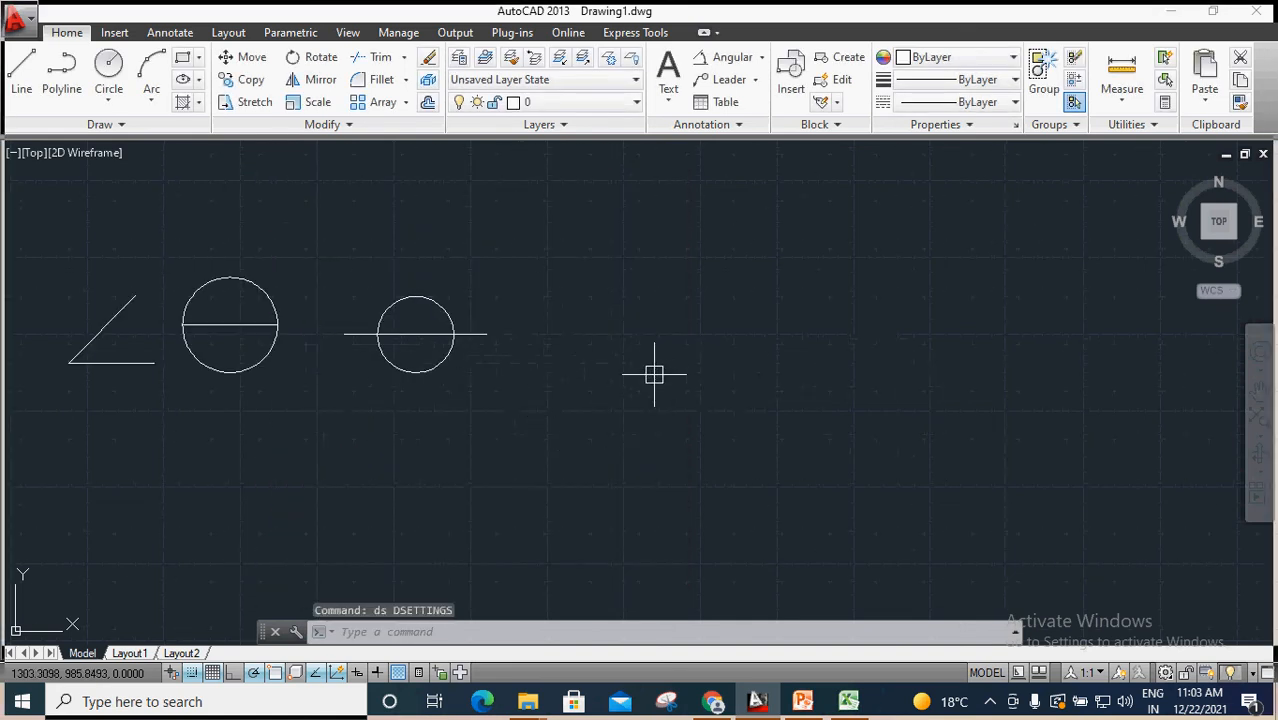
{"action": "left_click", "coordinate": [21, 68]}
{"action": "left_click", "coordinate": [525, 466]}
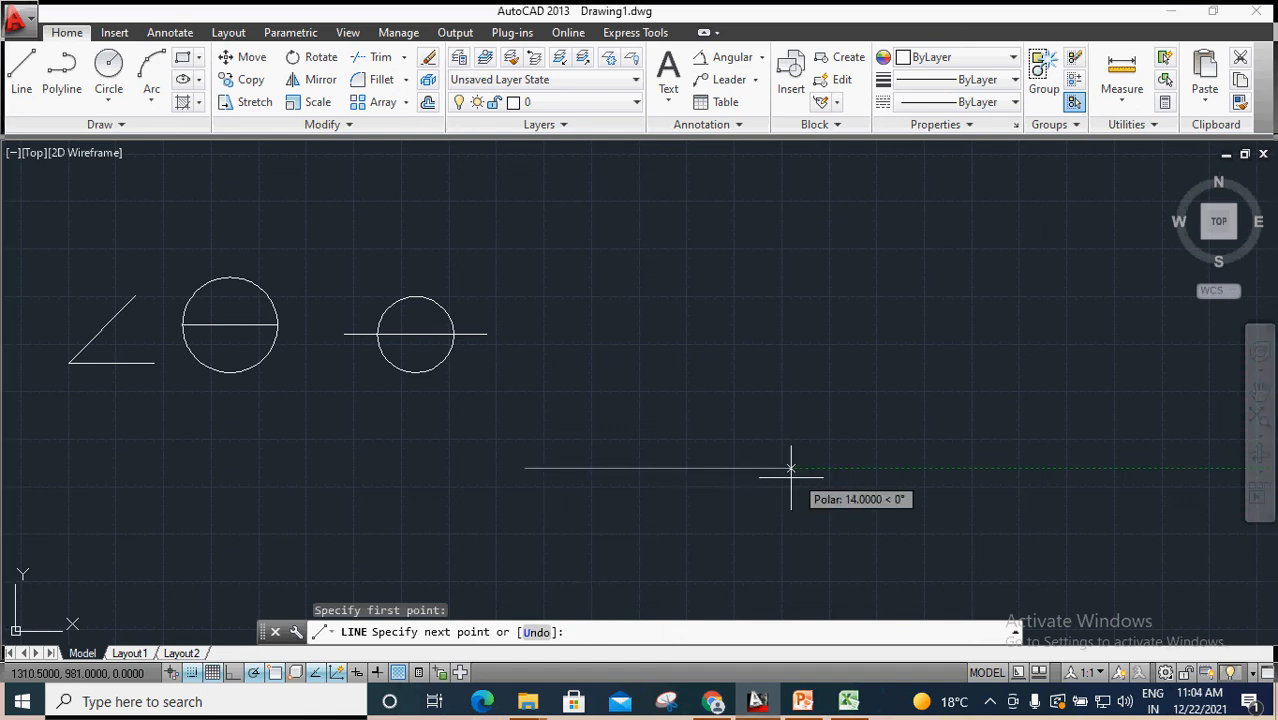
{"action": "type", "text": "15"}
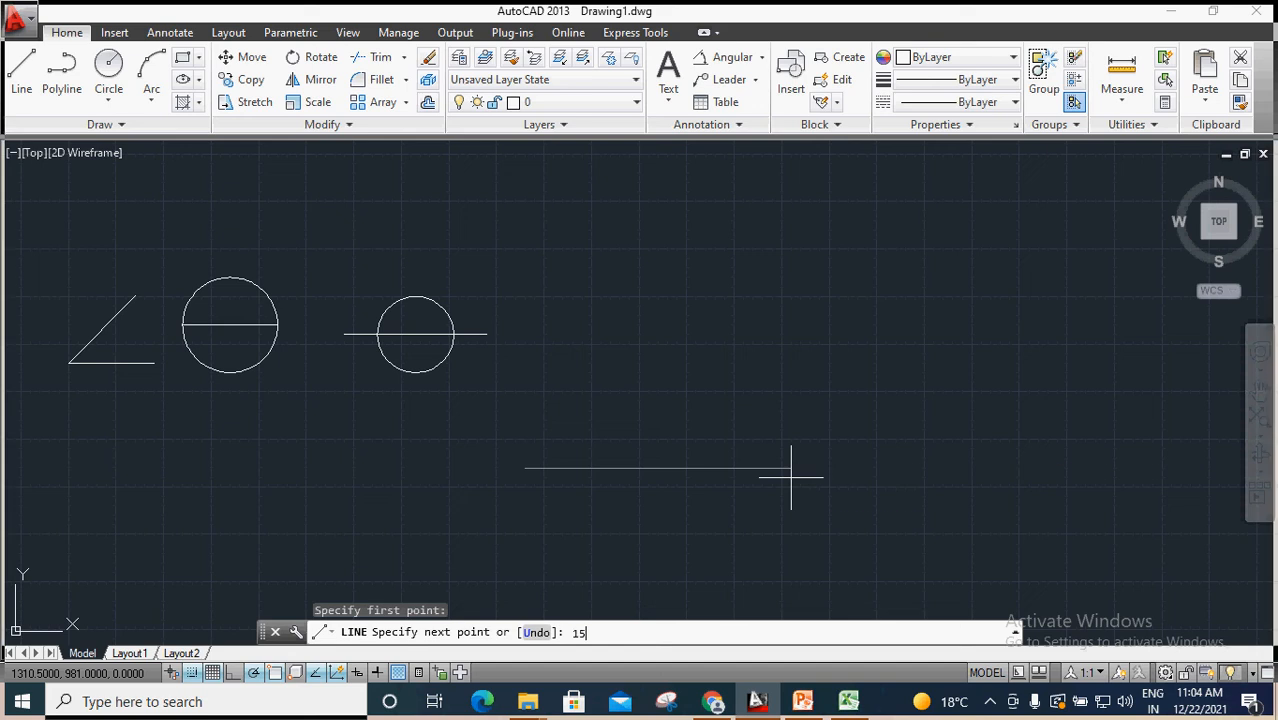
{"action": "key", "text": "Return"}
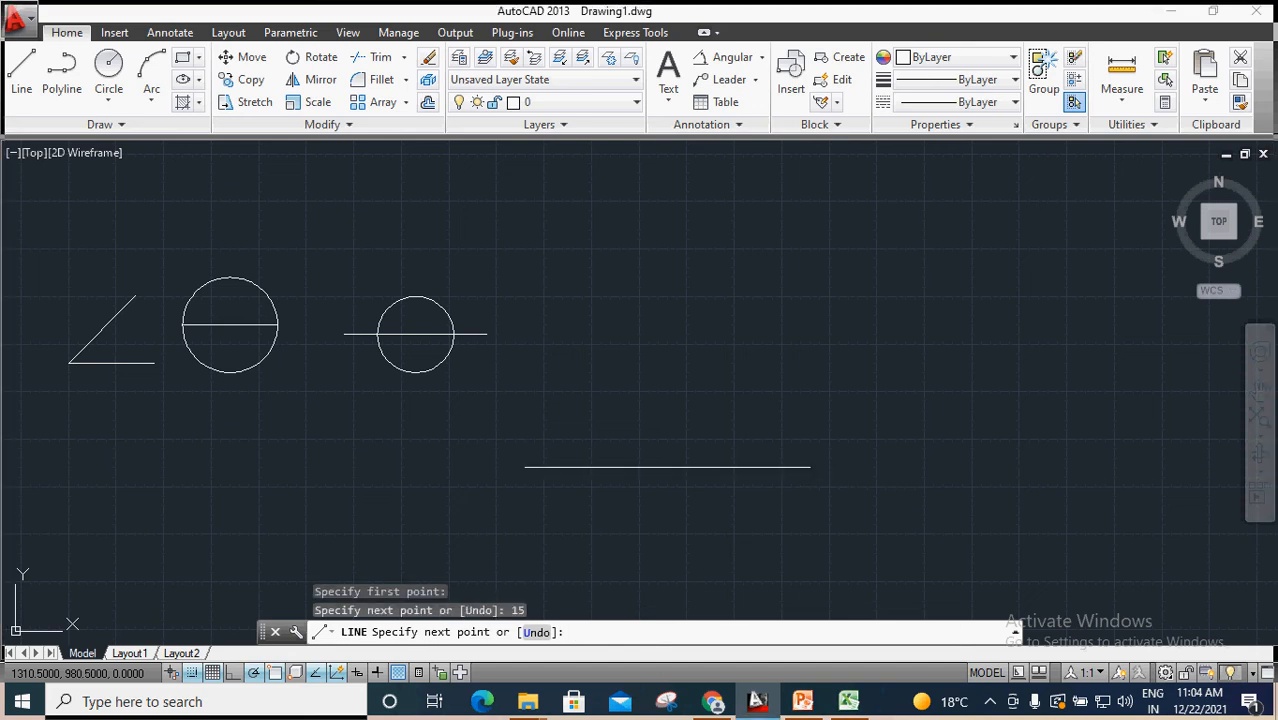
{"action": "key", "text": "Return"}
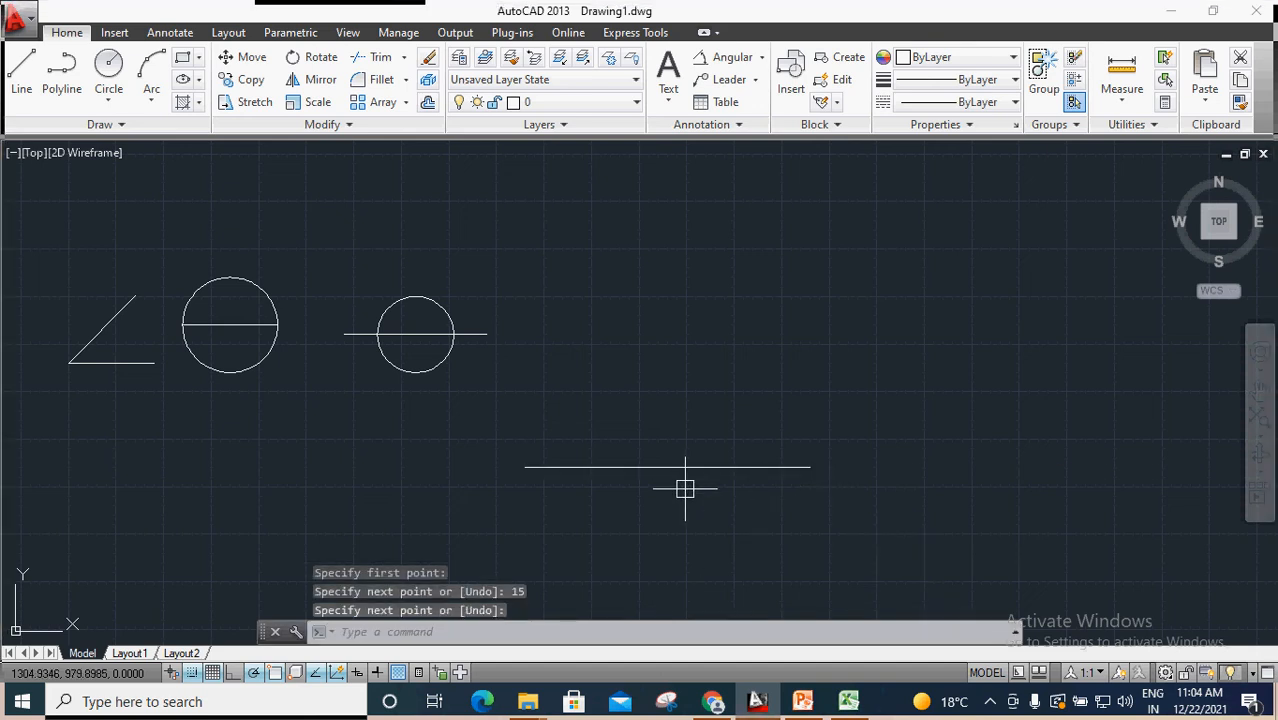
Step: Turn on dynamic input in the Drafting Settings, with pointer input and dimension input enabled
{"action": "type", "text": "D"}
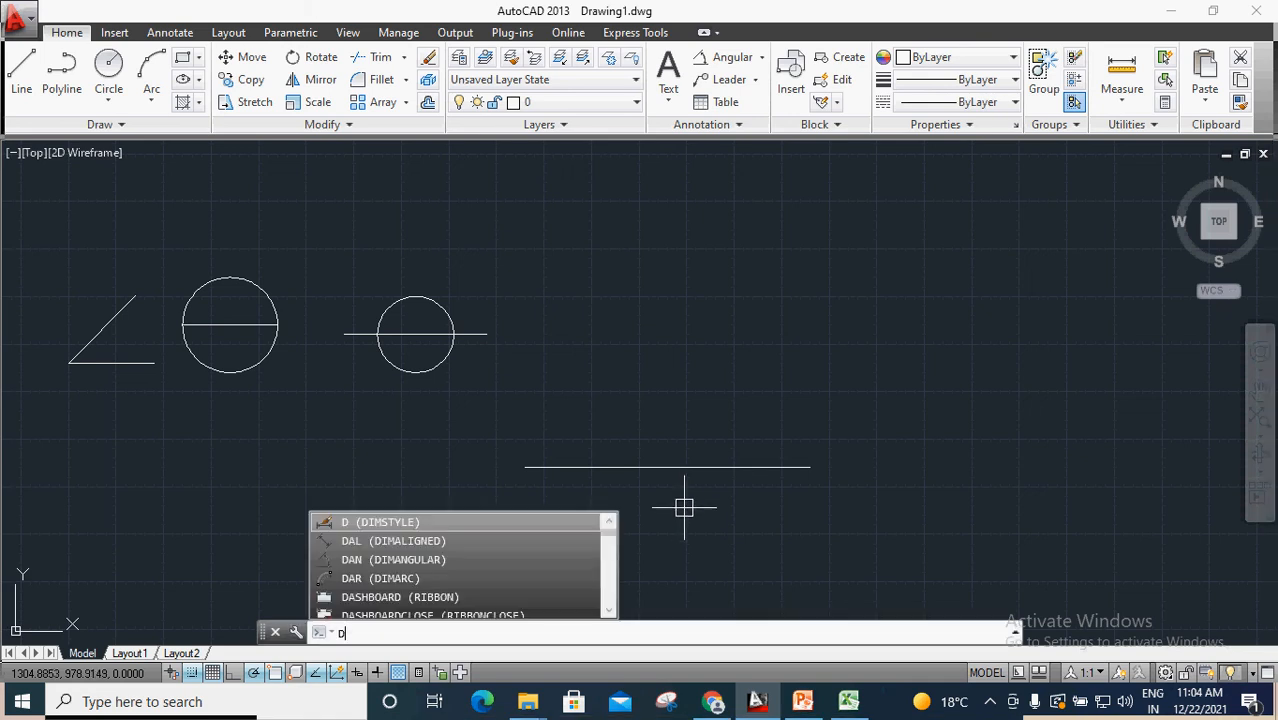
{"action": "type", "text": "s"}
{"action": "key", "text": "Return"}
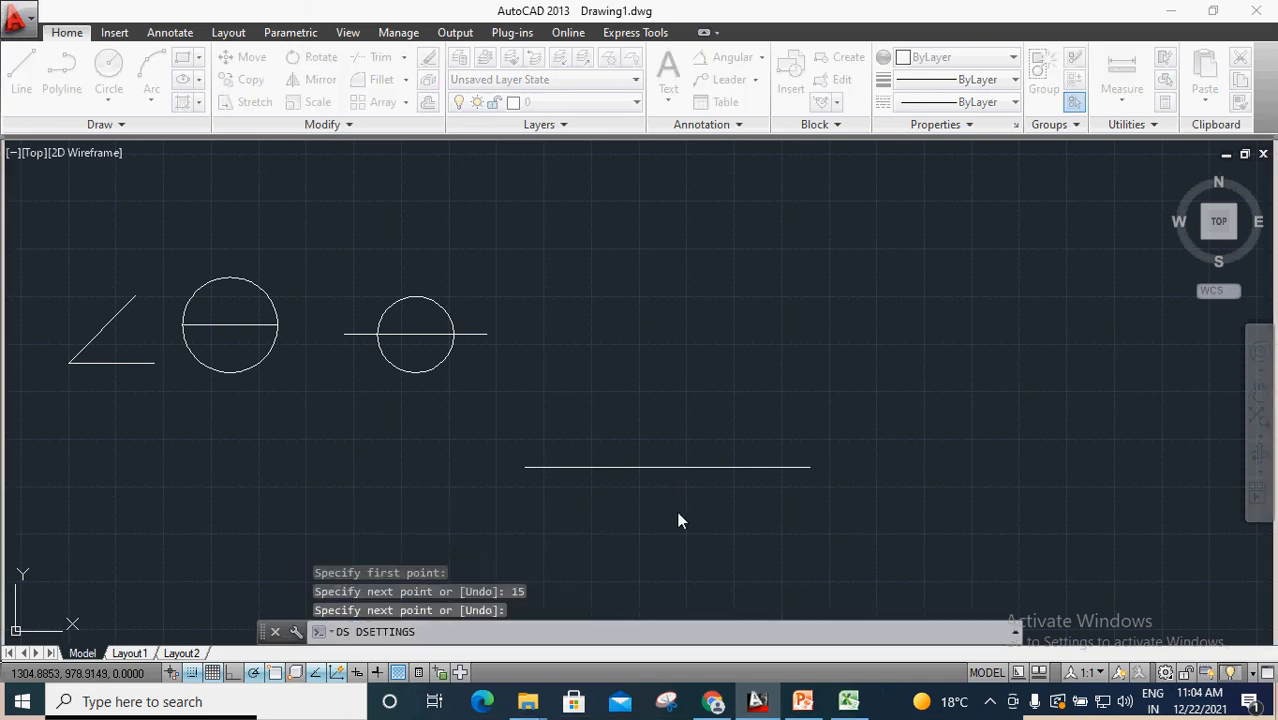
{"action": "left_click", "coordinate": [541, 204]}
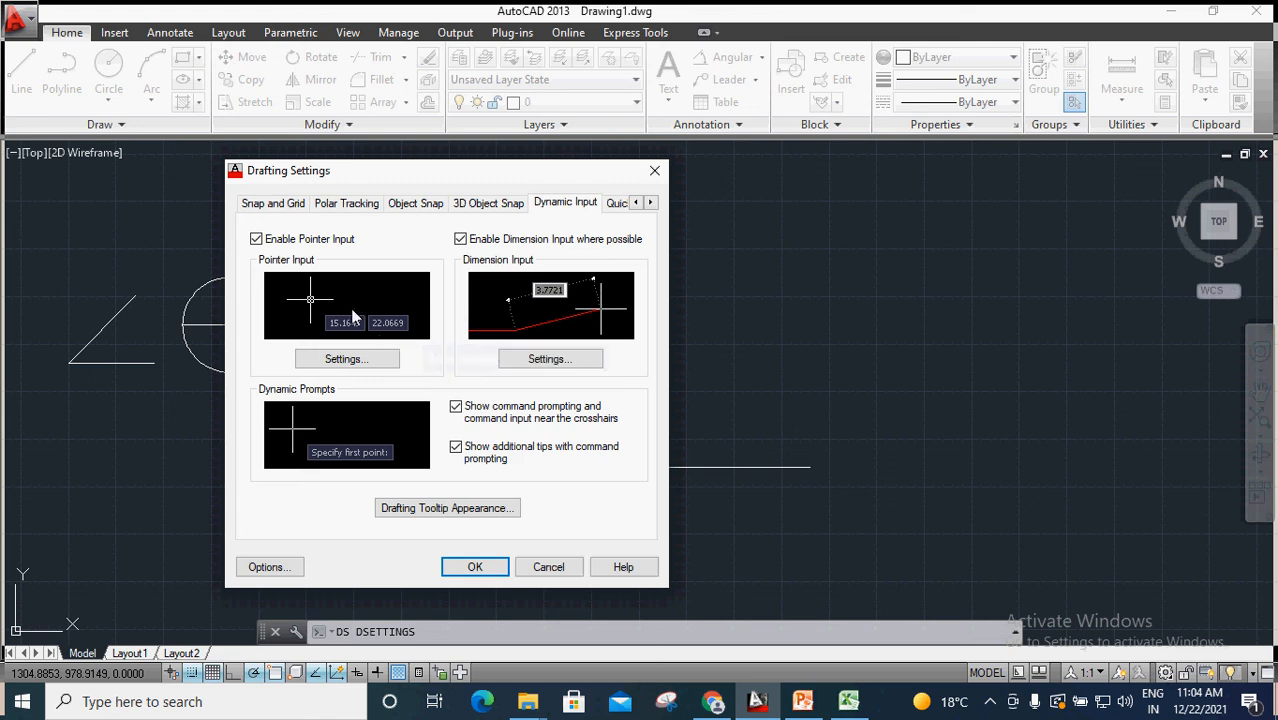
{"action": "left_click", "coordinate": [474, 567]}
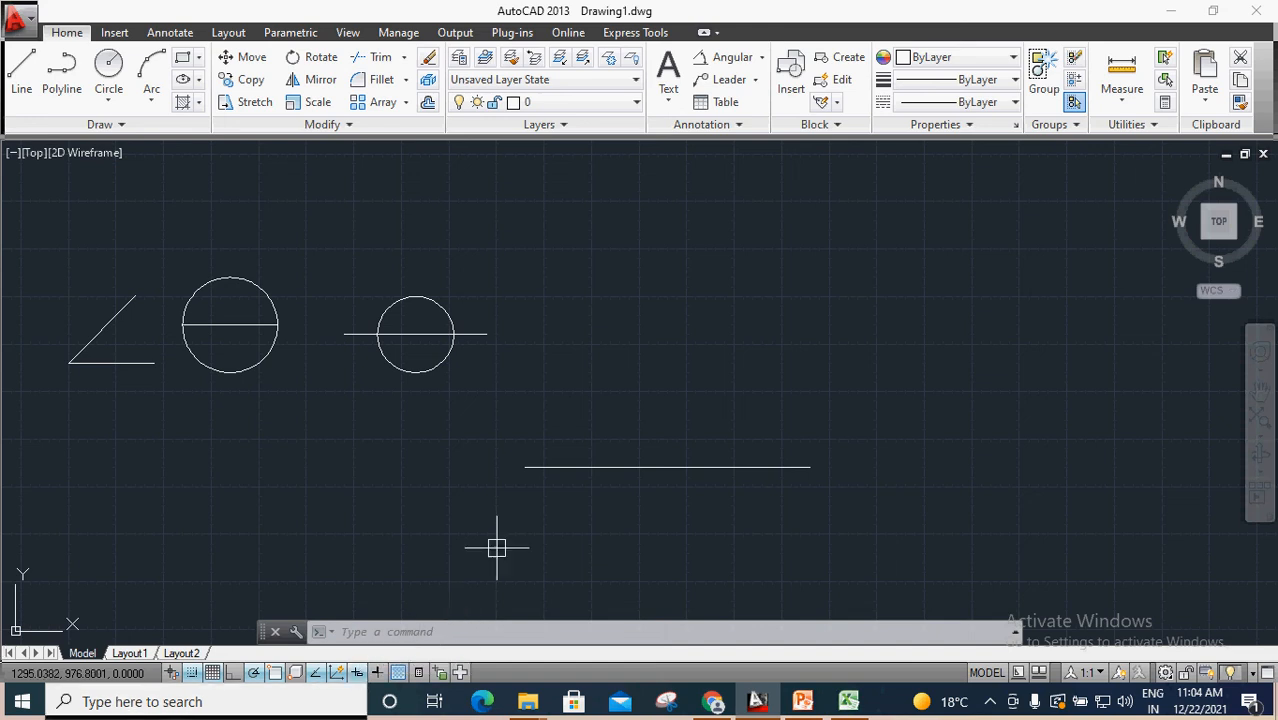
Step: Draw a second horizontal line 25 units long above the 15-unit line
{"action": "left_click", "coordinate": [24, 88]}
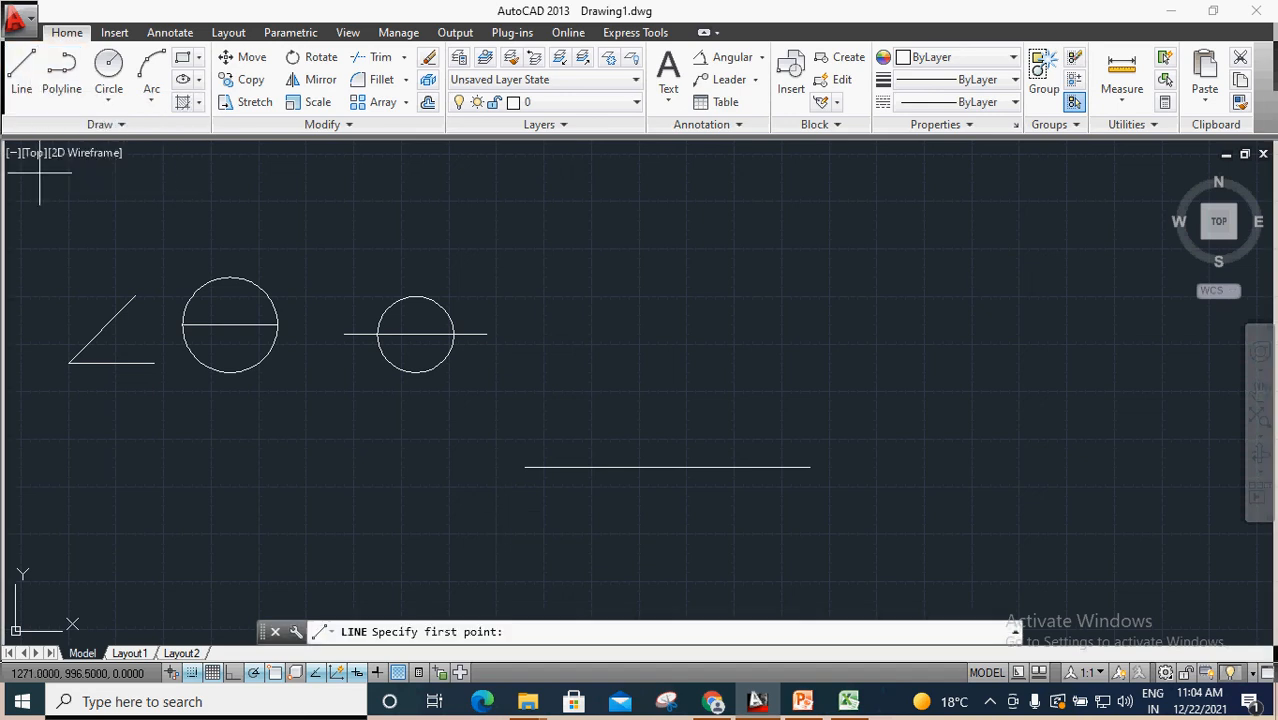
{"action": "left_click", "coordinate": [562, 372]}
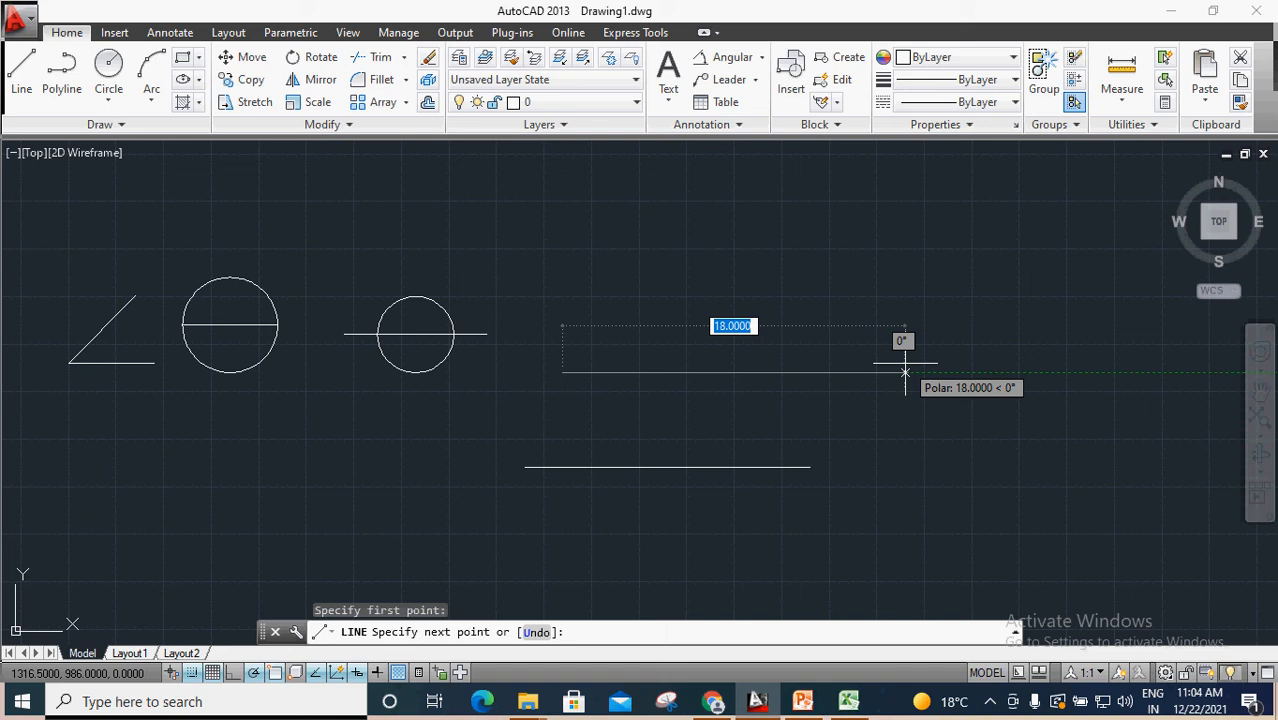
{"action": "type", "text": "25"}
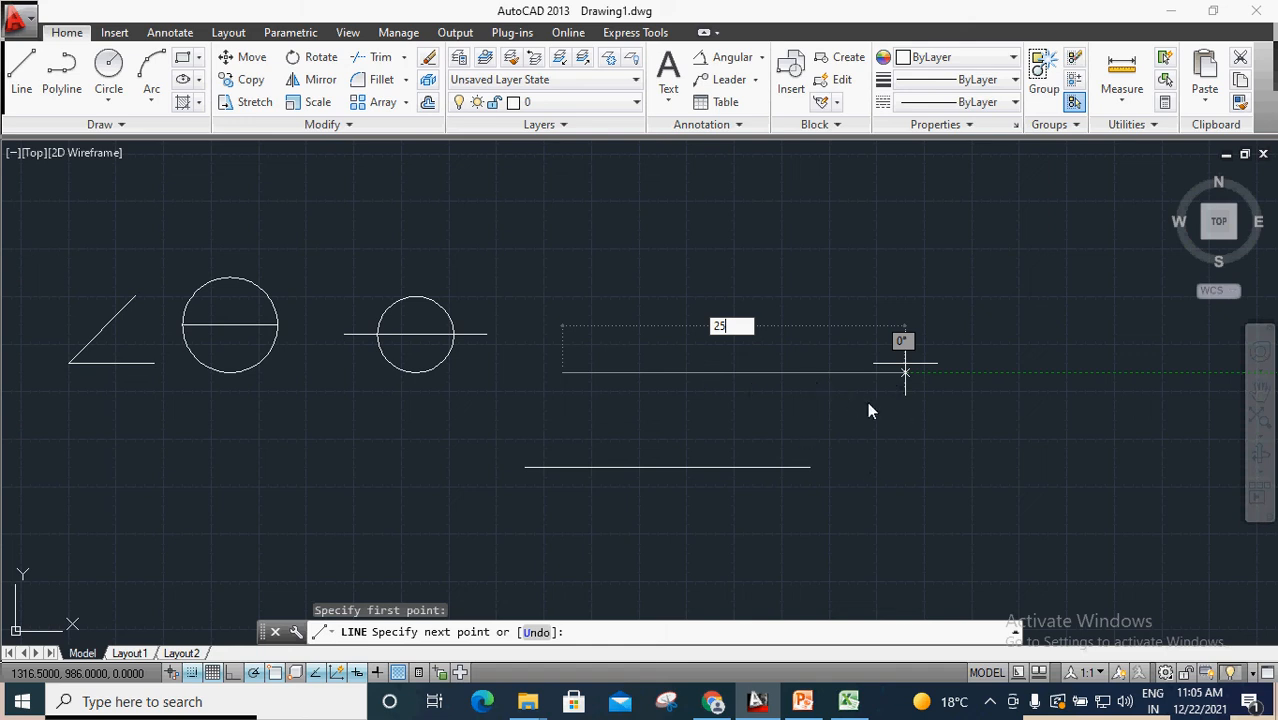
{"action": "key", "text": "Return"}
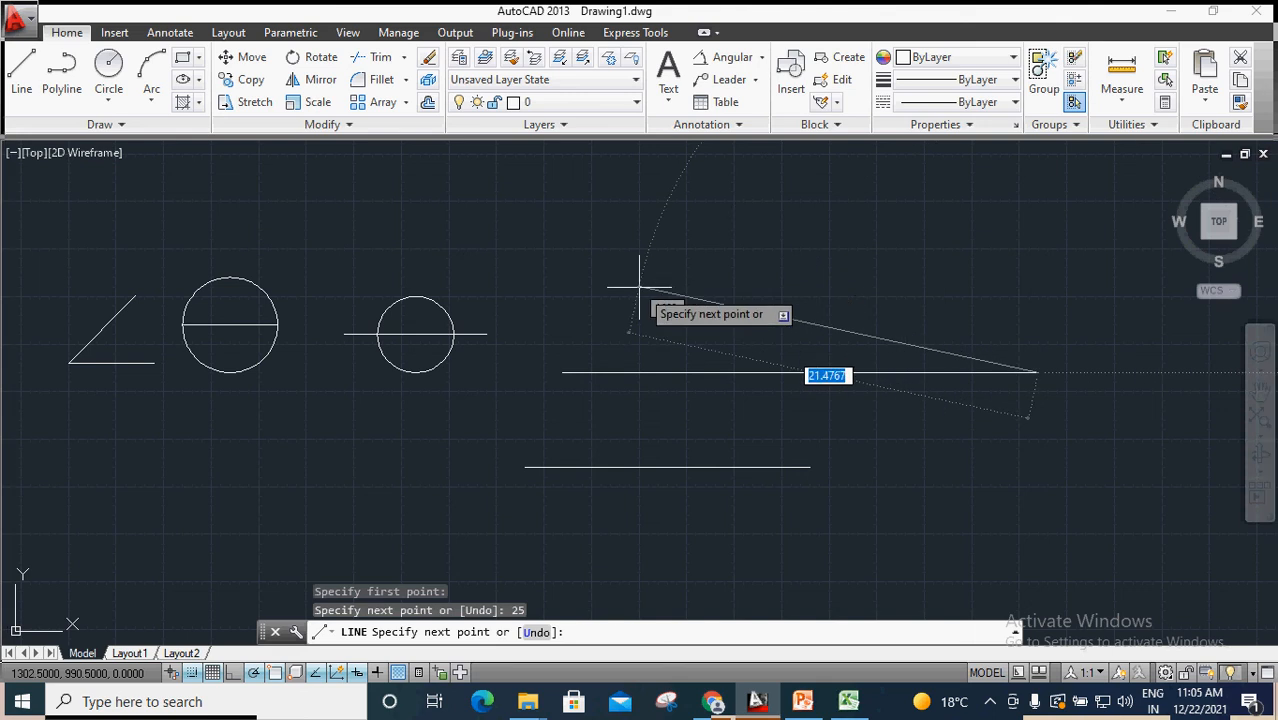
{"action": "scroll", "coordinate": [705, 376], "scroll_direction": "down", "scroll_amount": 2}
{"action": "scroll", "coordinate": [700, 376], "scroll_direction": "down", "scroll_amount": 5}
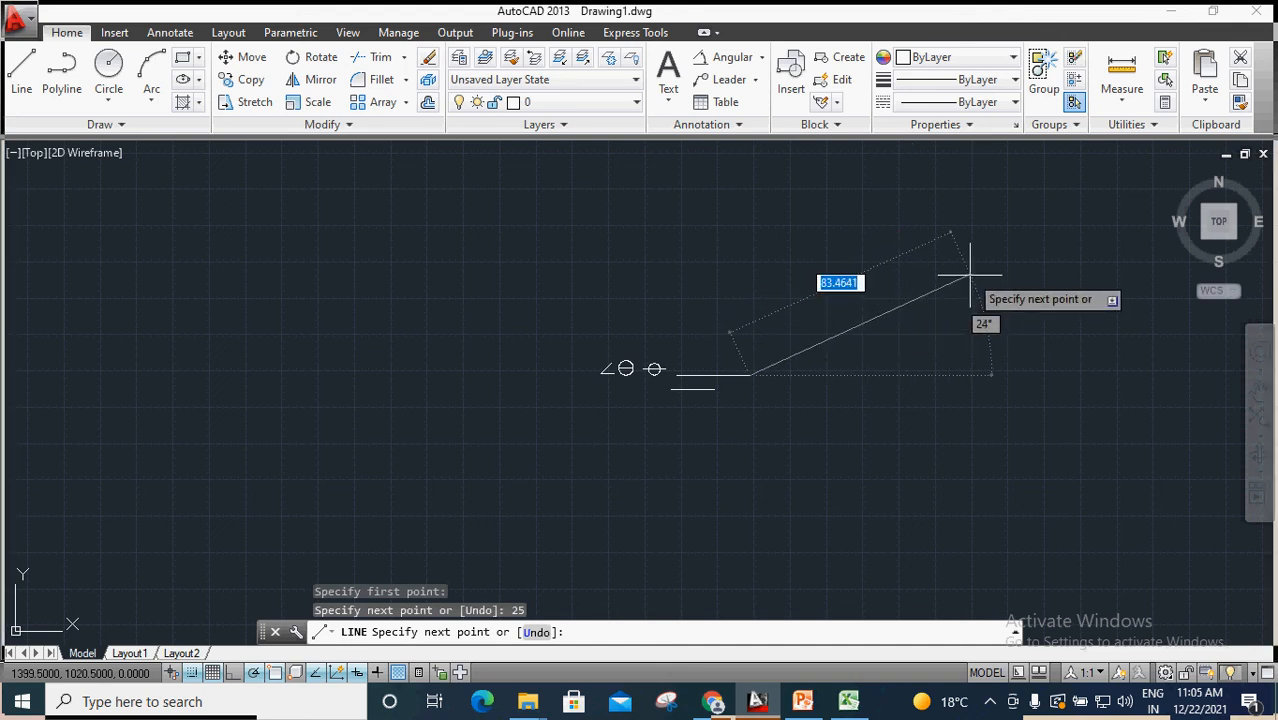
{"action": "key", "text": "Return"}
{"action": "scroll", "coordinate": [686, 389], "scroll_direction": "up", "scroll_amount": 4}
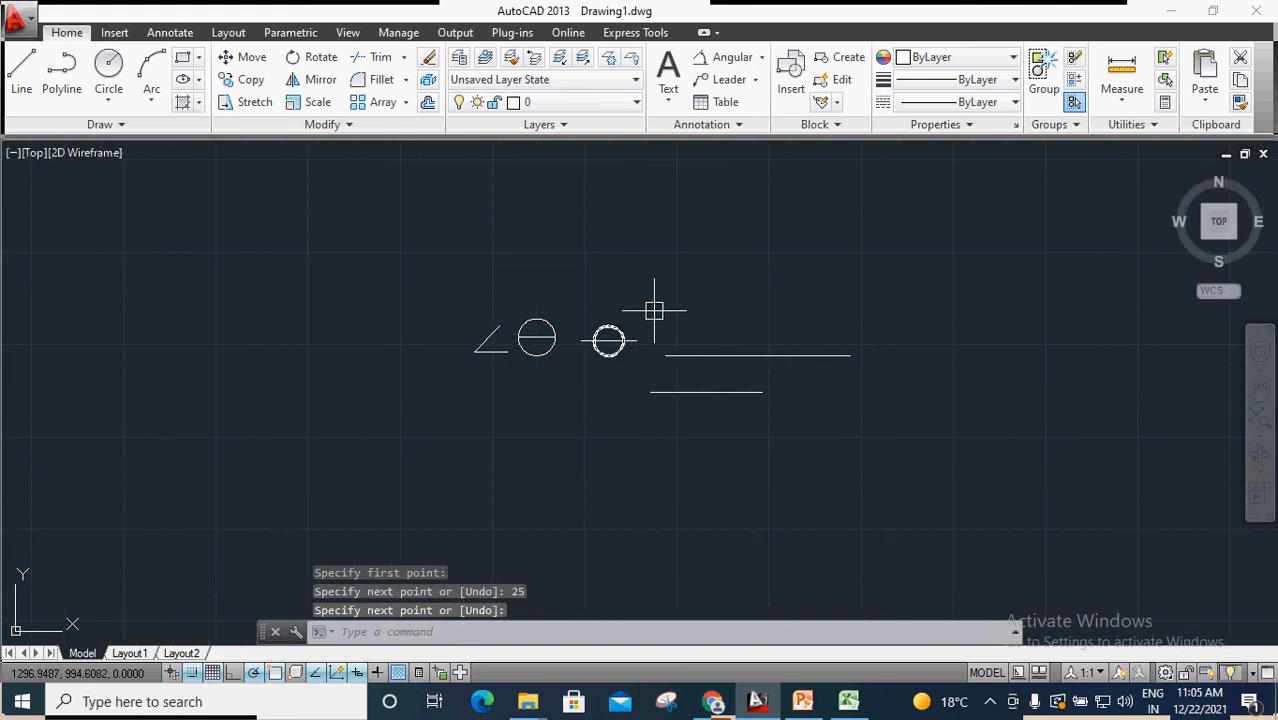
Step: Add a linear dimension between the ends of the upper horizontal line, placed above it
{"action": "left_click", "coordinate": [761, 57]}
{"action": "left_click", "coordinate": [713, 88]}
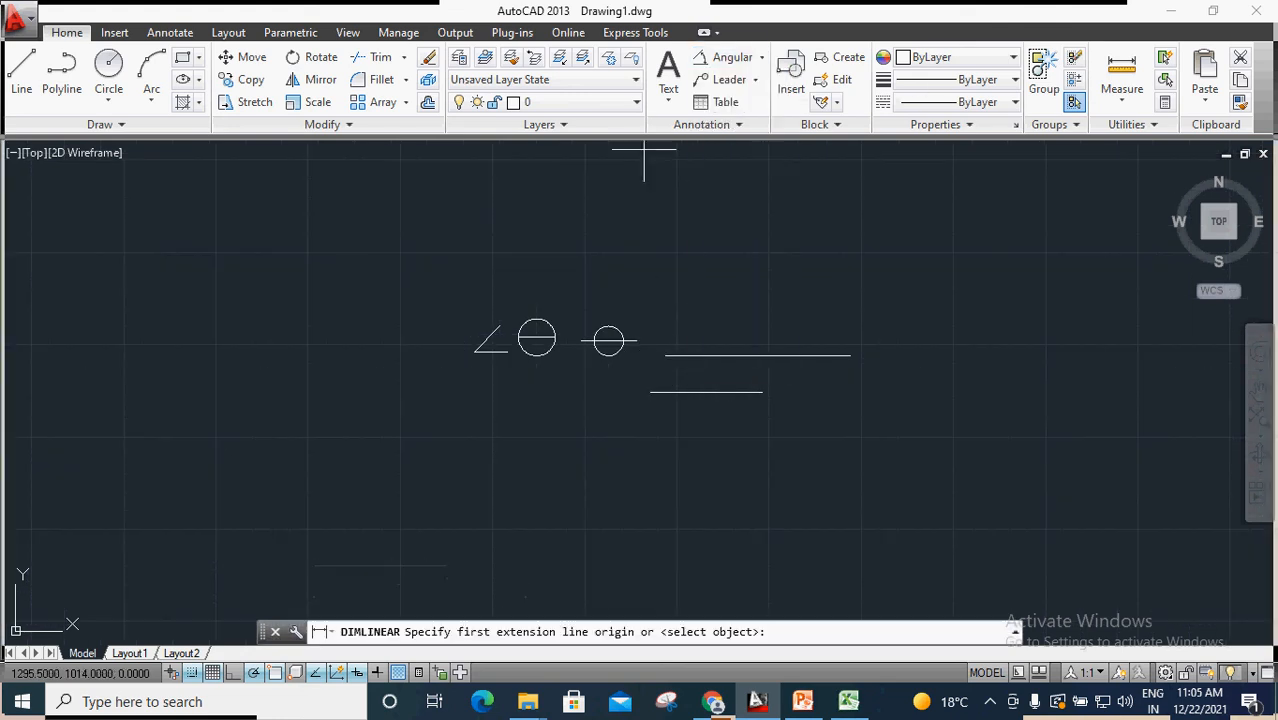
{"action": "left_click", "coordinate": [849, 354]}
{"action": "left_click", "coordinate": [857, 298]}
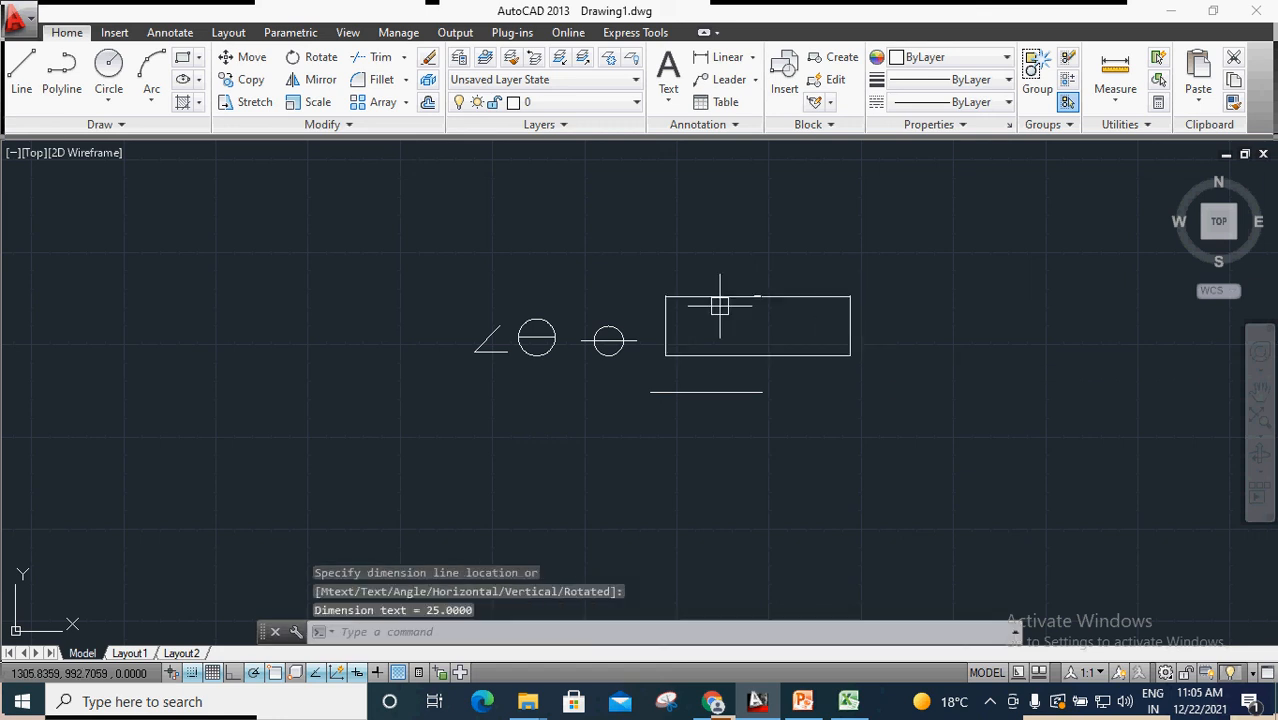
Step: Review the Quick Properties options in the Drafting Settings and close the dialog without changes
{"action": "scroll", "coordinate": [759, 290], "scroll_direction": "up", "scroll_amount": 6}
{"action": "scroll", "coordinate": [715, 320], "scroll_direction": "down", "scroll_amount": 7}
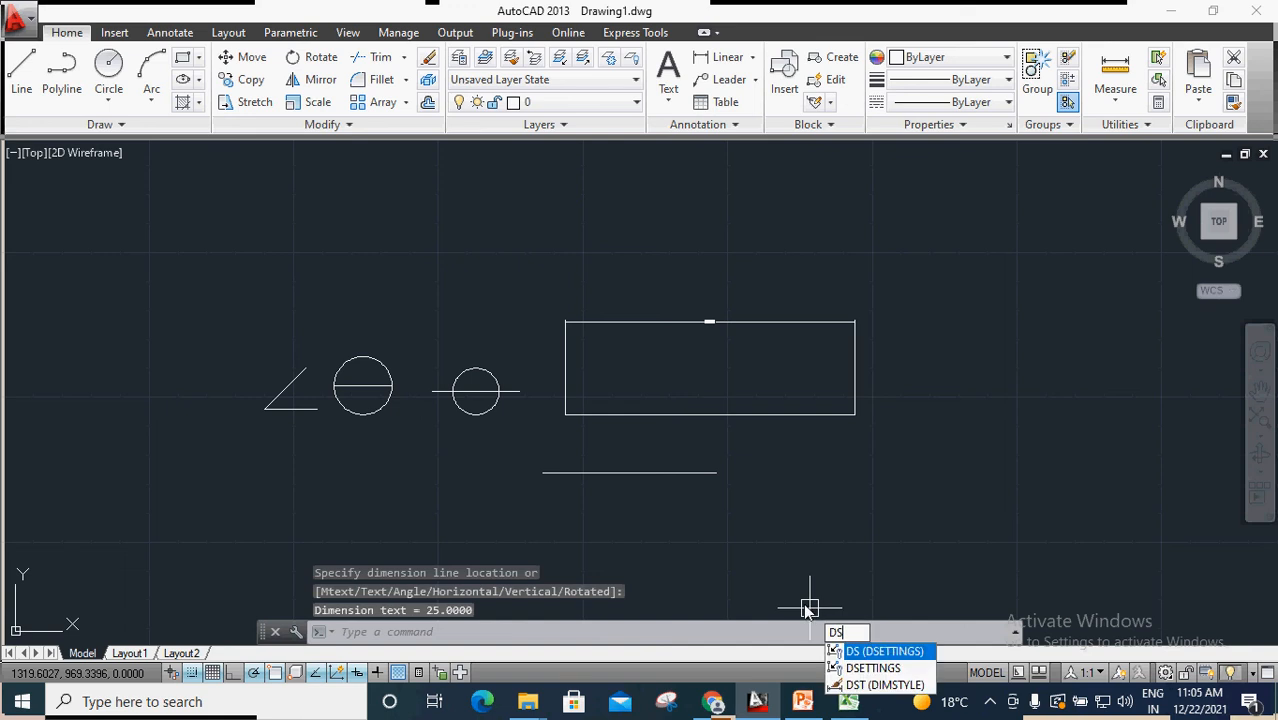
{"action": "key", "text": "Return"}
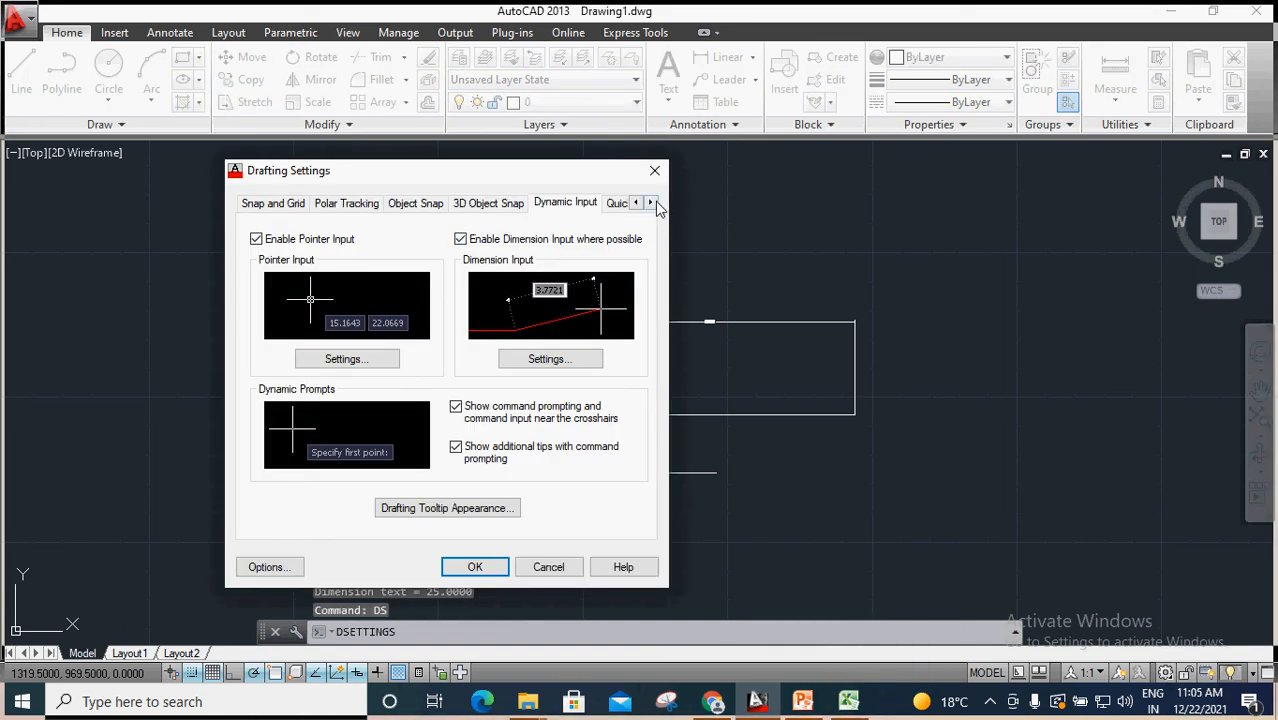
{"action": "left_click", "coordinate": [650, 203]}
{"action": "left_click", "coordinate": [650, 203]}
{"action": "left_click", "coordinate": [496, 204]}
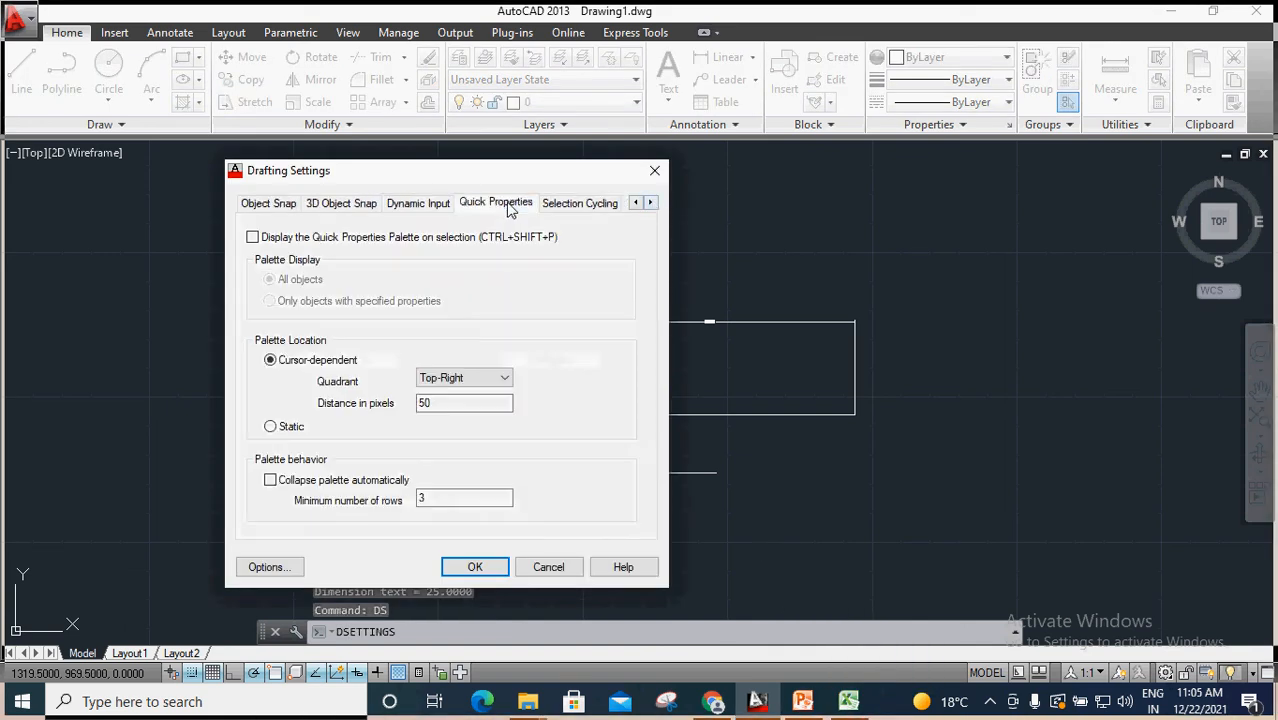
{"action": "left_click", "coordinate": [655, 171]}
Step: Erase all the existing lines, circles and the dimension from the drawing
{"action": "scroll", "coordinate": [497, 402], "scroll_direction": "down", "scroll_amount": 4}
{"action": "left_click", "coordinate": [310, 318]}
{"action": "left_click", "coordinate": [727, 497]}
{"action": "key", "text": "Delete"}
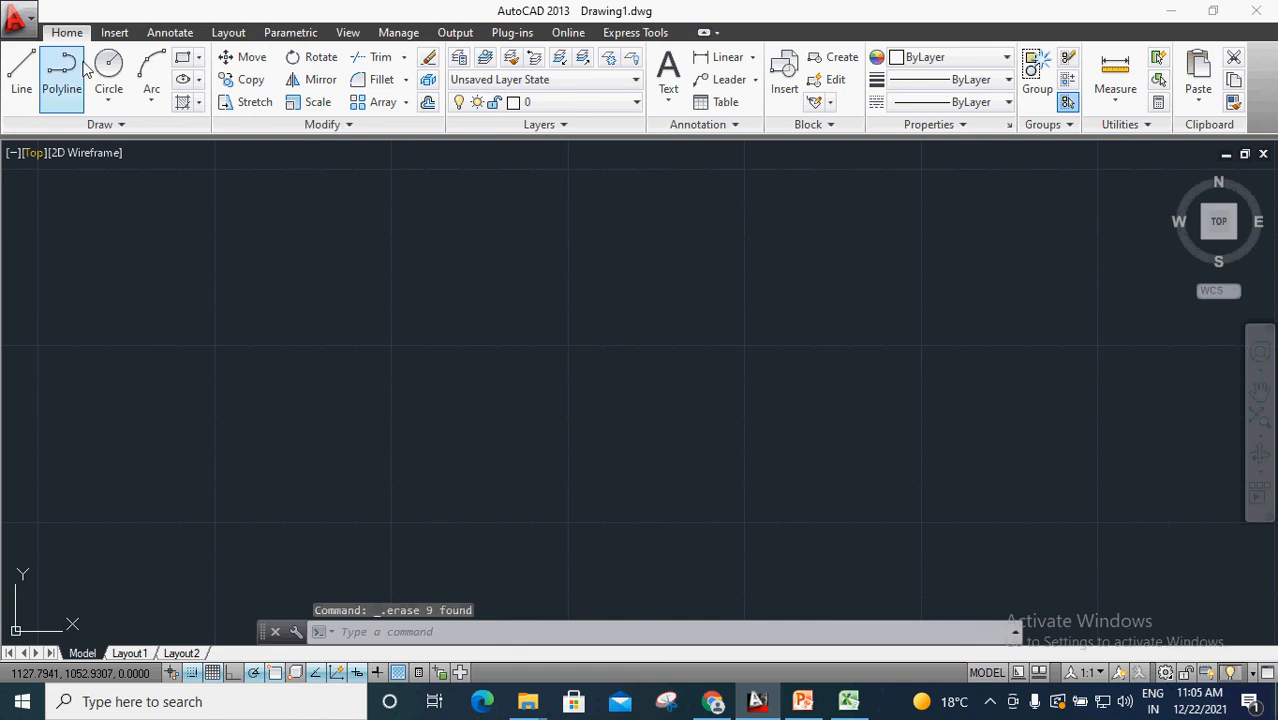
Step: Draw a circle with a radius of about 59 units in the empty drawing area
{"action": "left_click", "coordinate": [108, 80]}
{"action": "left_click", "coordinate": [506, 338]}
{"action": "left_click", "coordinate": [632, 443]}
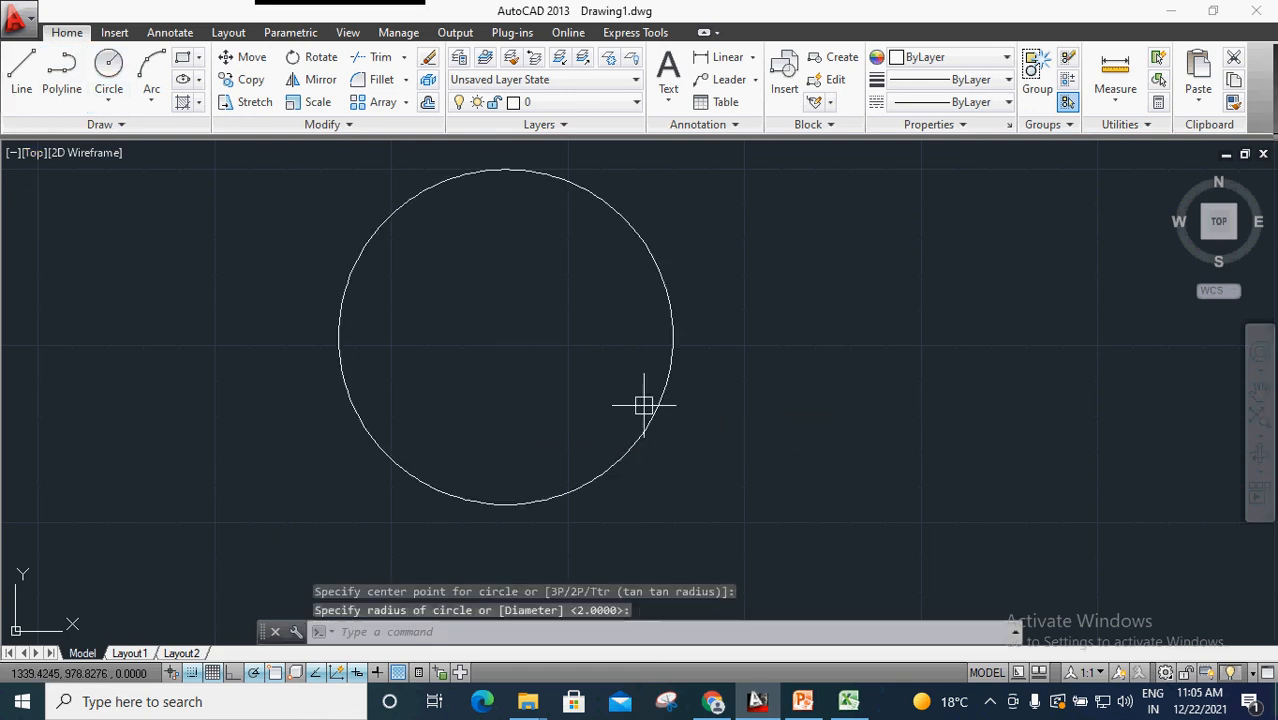
Step: Inspect the circle's general and geometry values in the Properties palette, and close the palette
{"action": "left_click", "coordinate": [665, 299]}
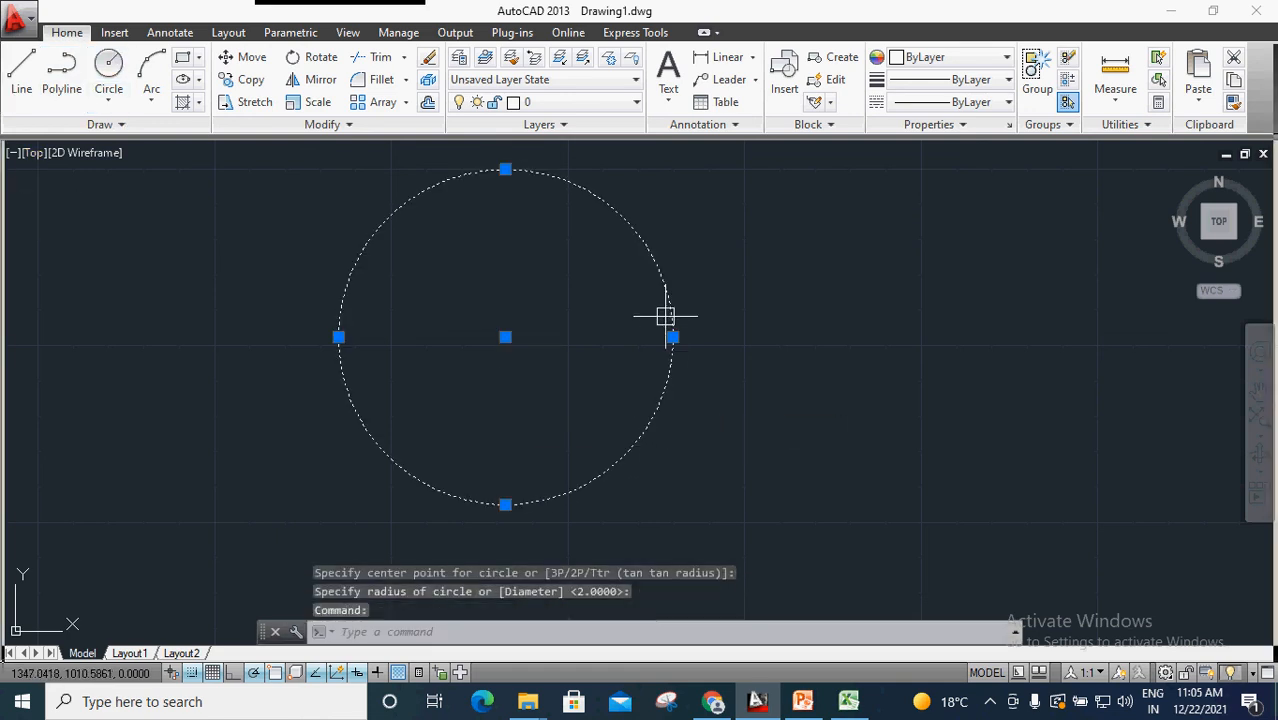
{"action": "right_click", "coordinate": [666, 312]}
{"action": "left_click", "coordinate": [715, 648]}
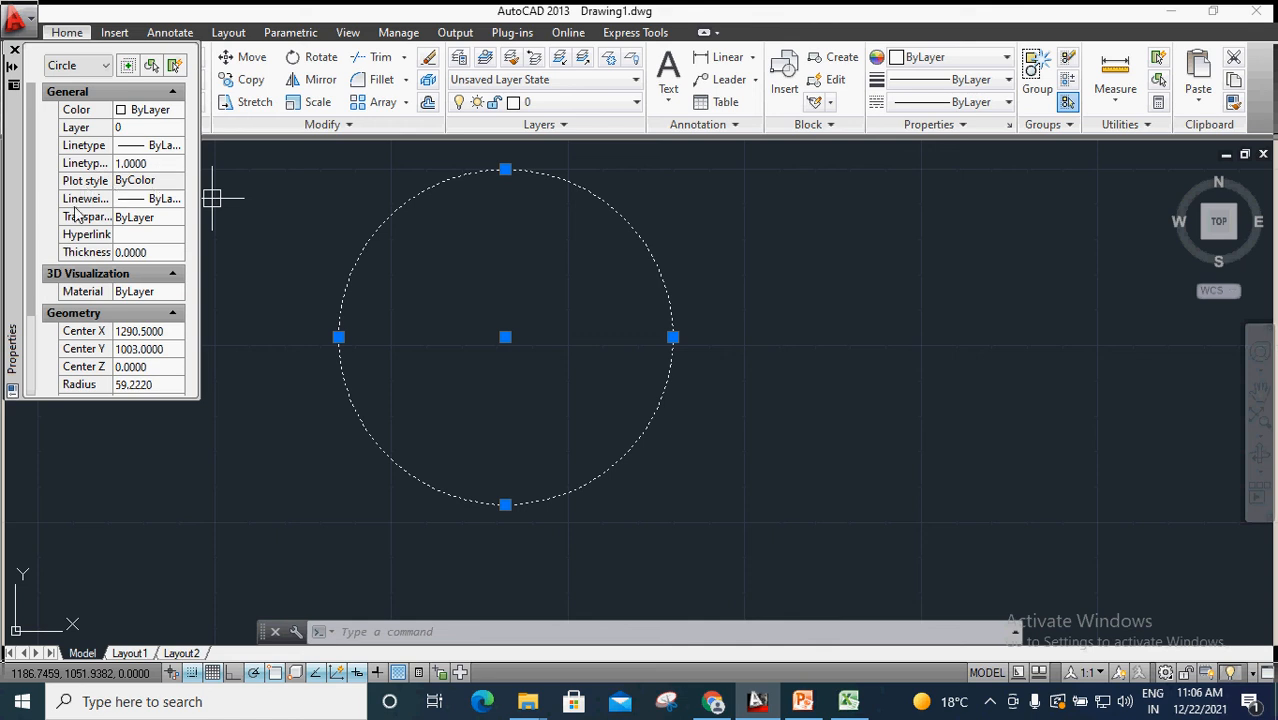
{"action": "scroll", "coordinate": [83, 320], "scroll_direction": "down", "scroll_amount": 2}
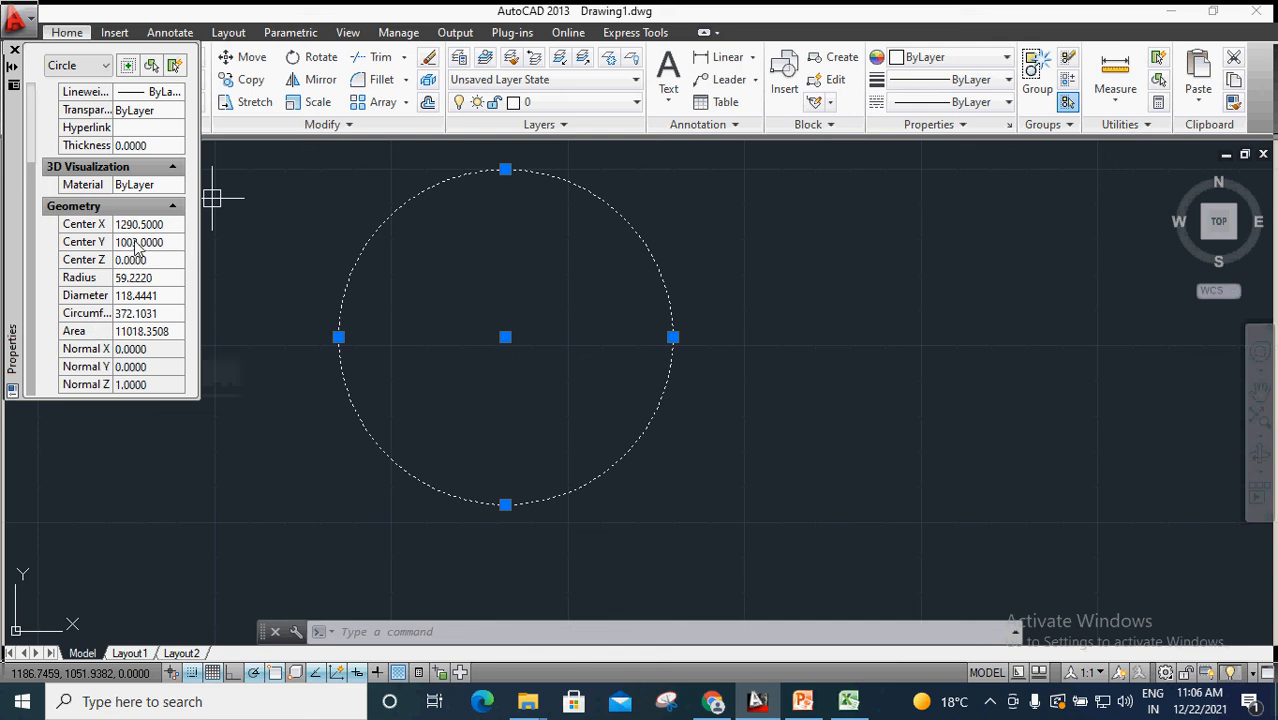
{"action": "left_click", "coordinate": [15, 50]}
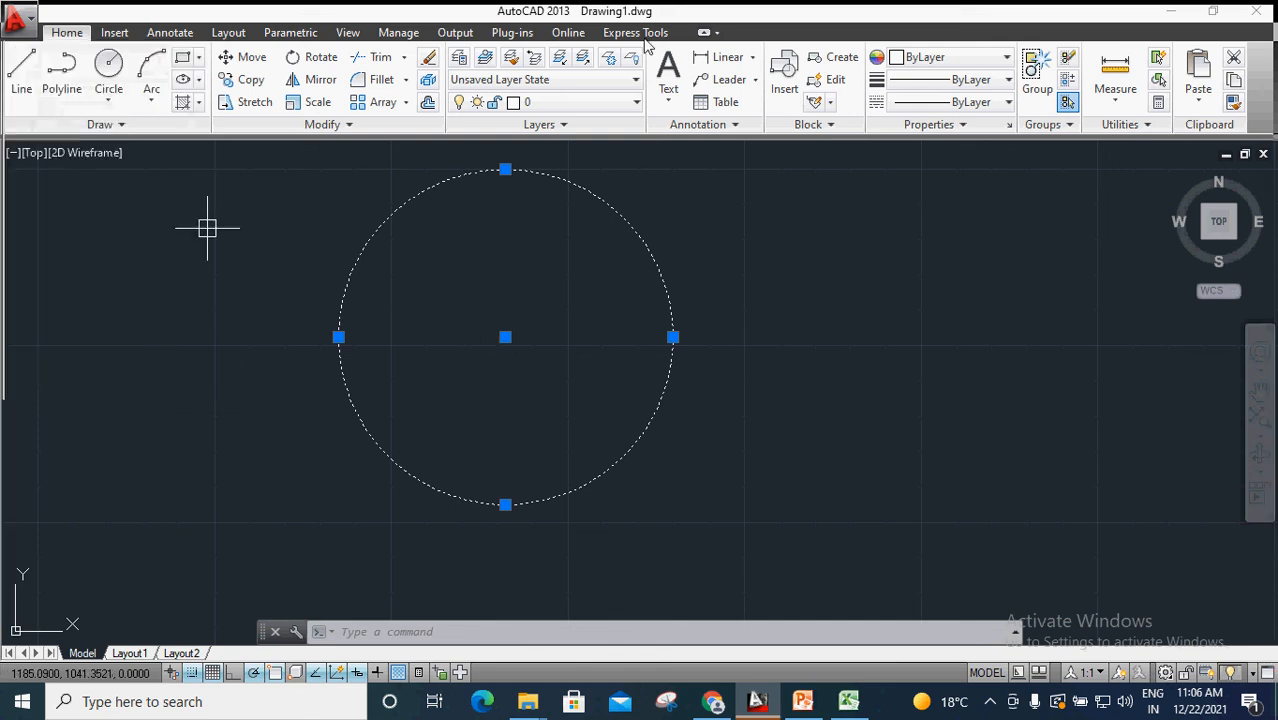
Step: Add a radius dimension outside the circle's upper-right edge, check its text, and erase the dimension
{"action": "left_click", "coordinate": [752, 58]}
{"action": "left_click", "coordinate": [710, 242]}
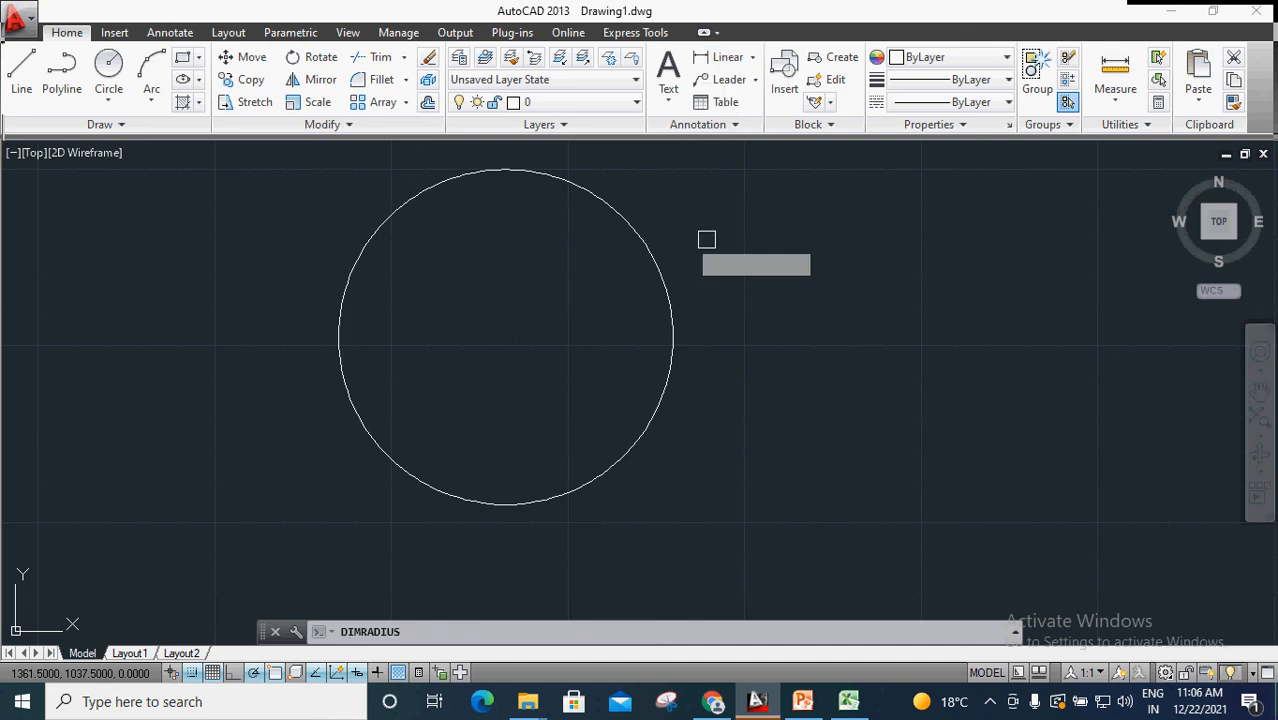
{"action": "left_click", "coordinate": [651, 267]}
{"action": "scroll", "coordinate": [751, 222], "scroll_direction": "up", "scroll_amount": 4}
{"action": "scroll", "coordinate": [751, 222], "scroll_direction": "up", "scroll_amount": 5}
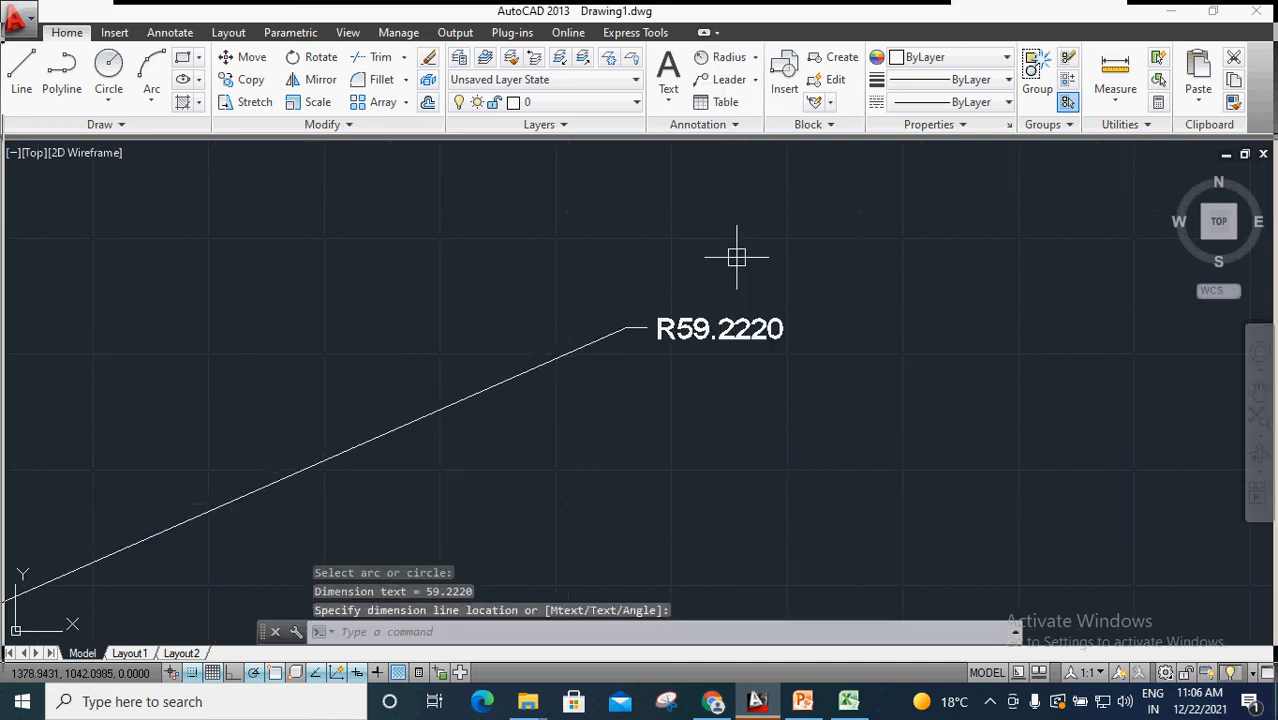
{"action": "scroll", "coordinate": [736, 258], "scroll_direction": "down", "scroll_amount": 8}
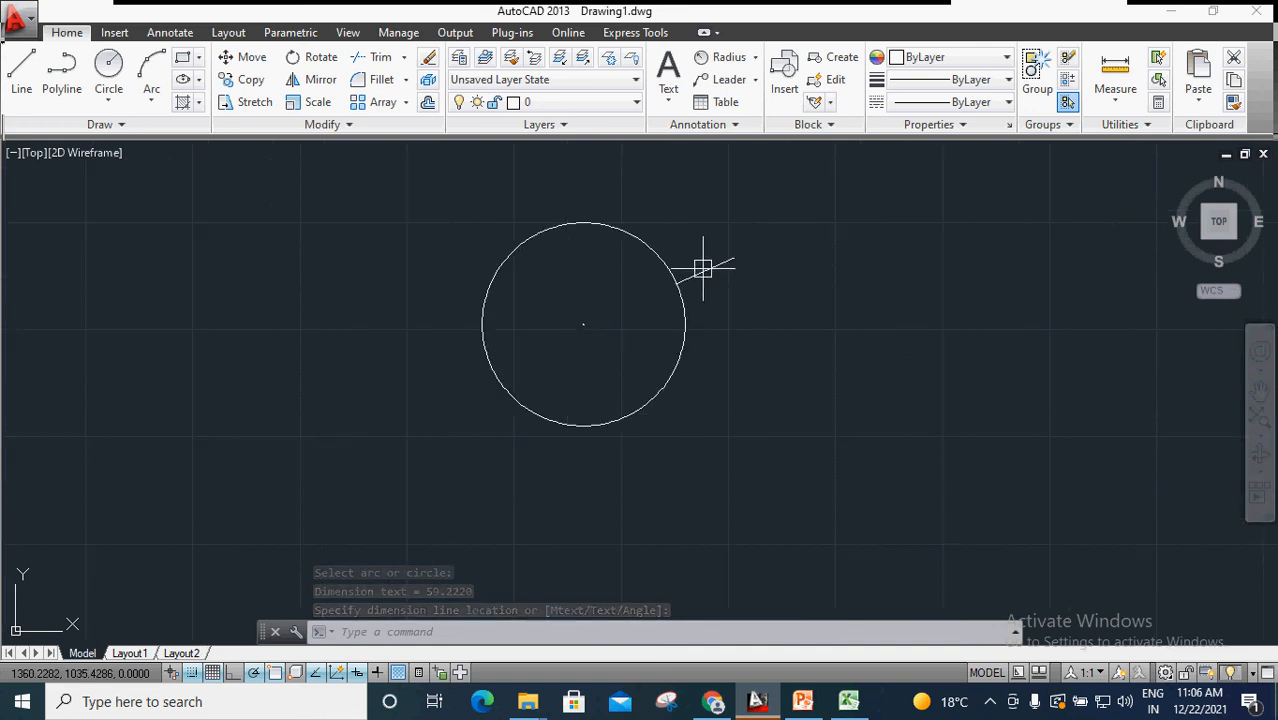
{"action": "left_click", "coordinate": [735, 259]}
{"action": "key", "text": "Delete"}
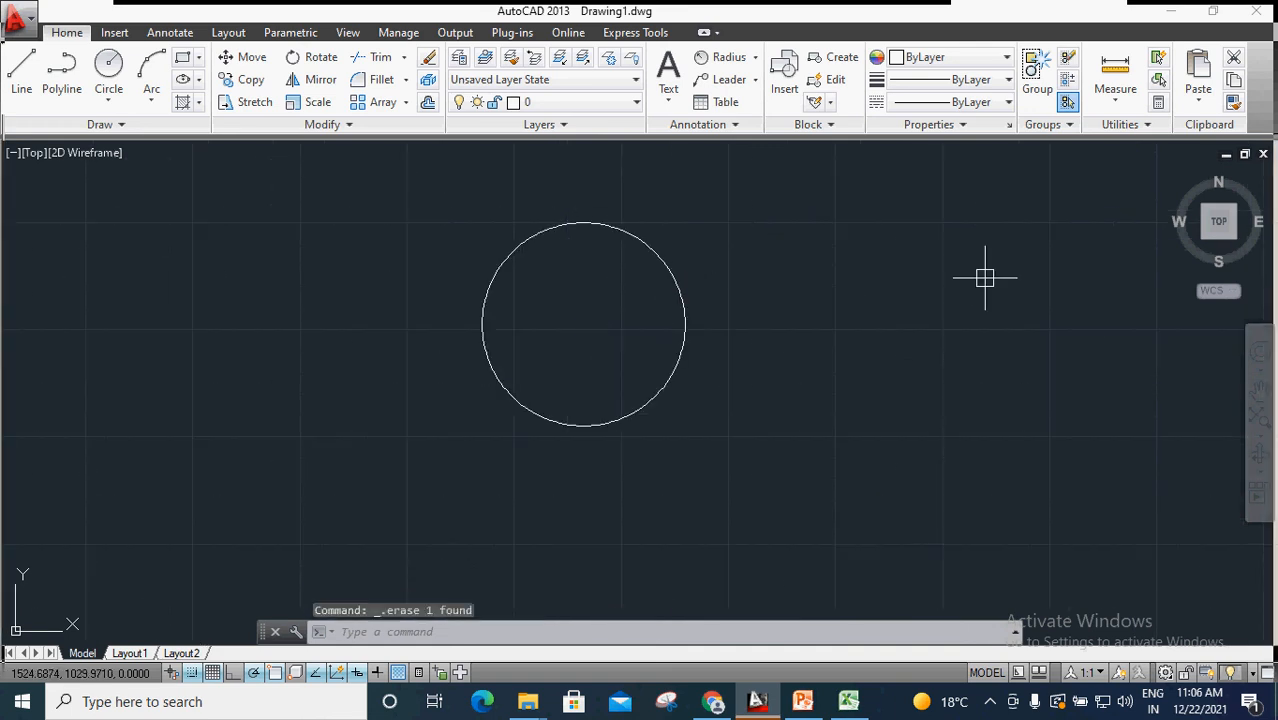
Step: Enable the Quick Properties palette on selection for all objects in the Drafting Settings, and toggle the feature off and on again
{"action": "type", "text": "ds"}
{"action": "key", "text": "Return"}
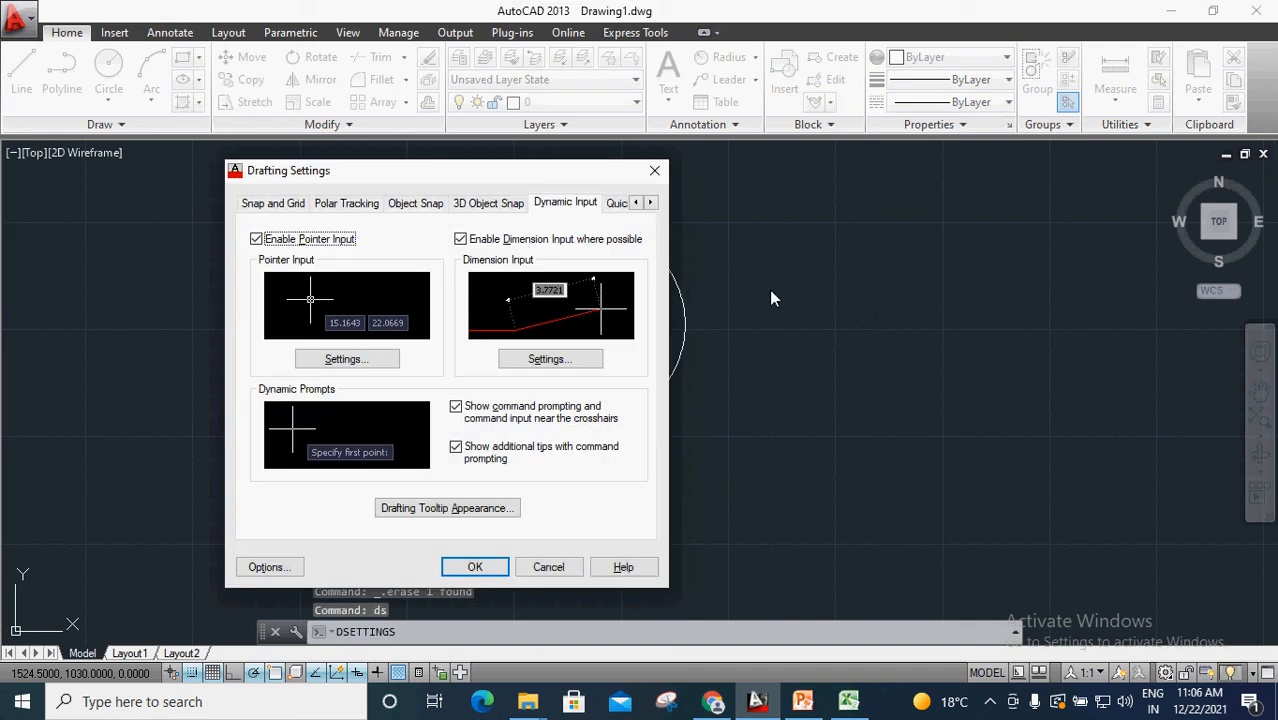
{"action": "left_click", "coordinate": [614, 204]}
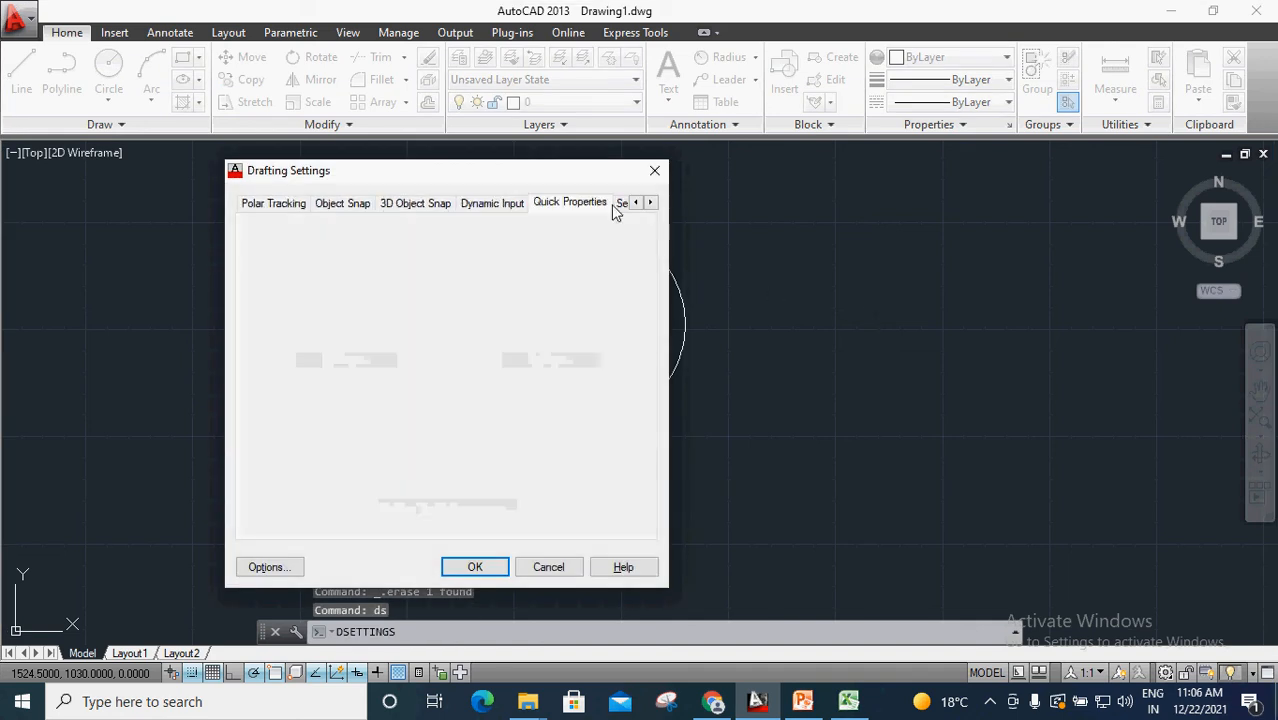
{"action": "left_click", "coordinate": [252, 237]}
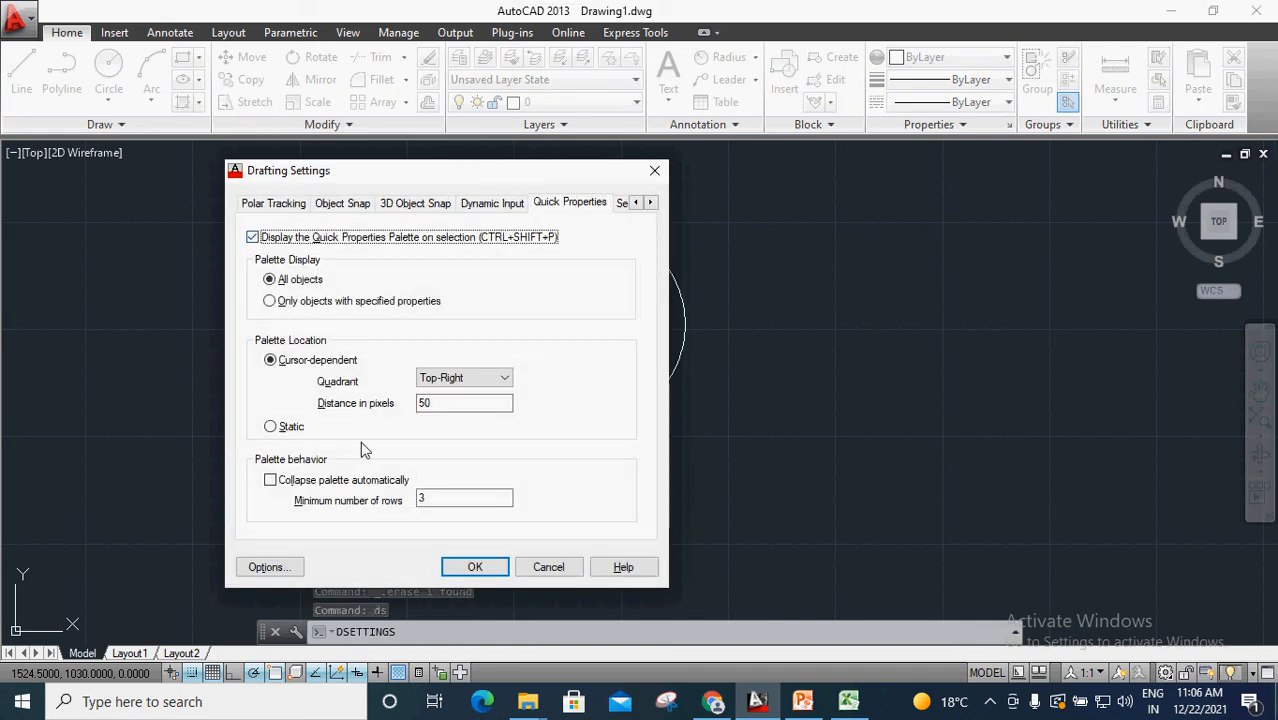
{"action": "left_click", "coordinate": [475, 567]}
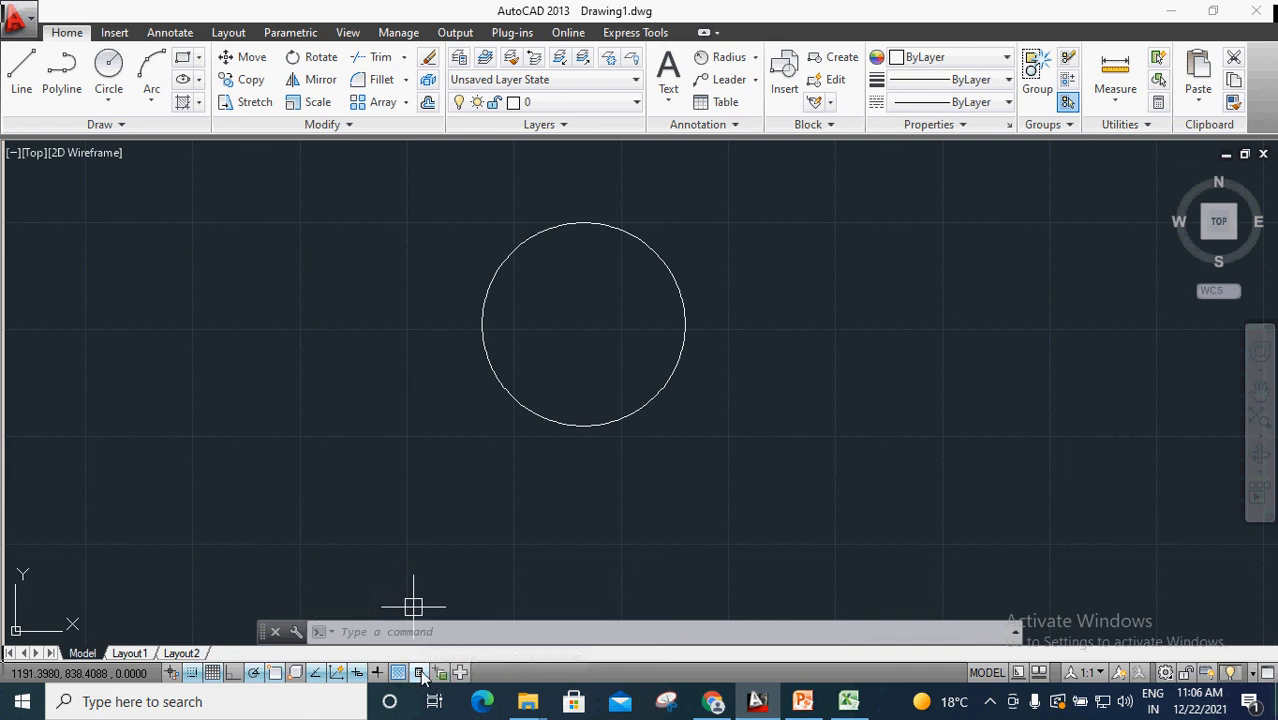
{"action": "left_click", "coordinate": [420, 674]}
{"action": "left_click", "coordinate": [420, 674]}
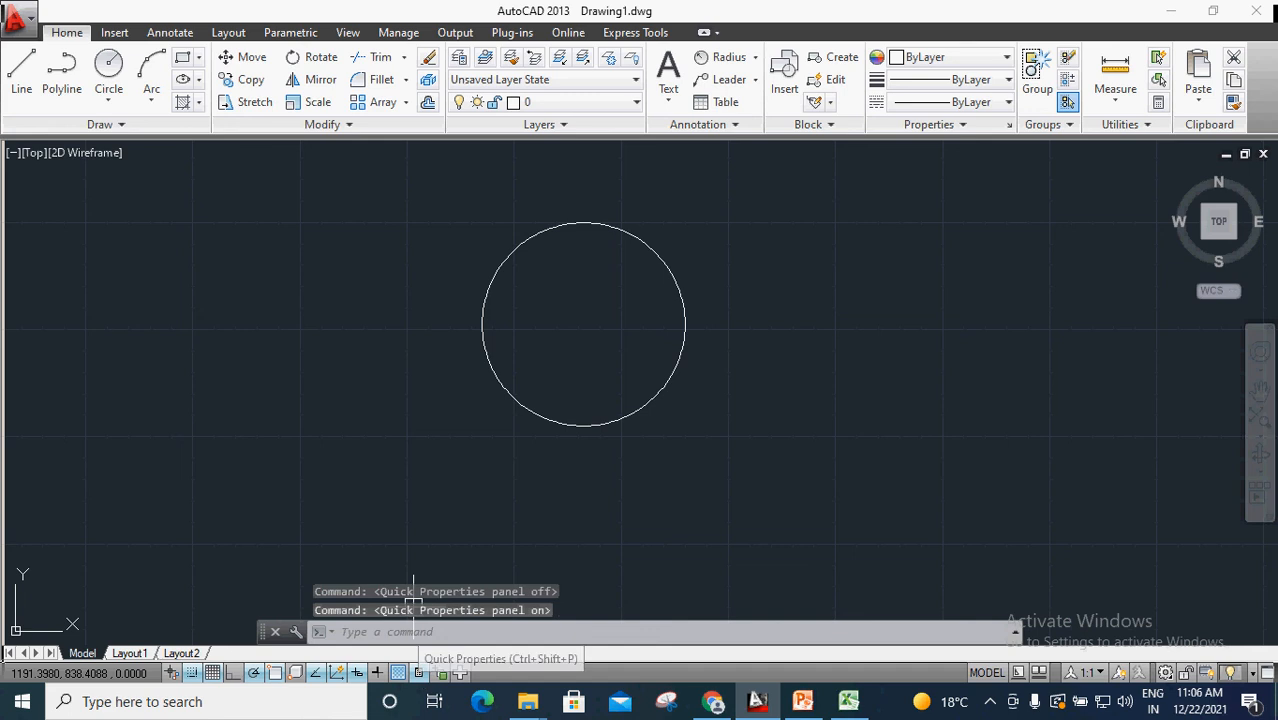
Step: Select the circle to view its values in the Quick Properties palette, and close the palette
{"action": "left_click", "coordinate": [596, 426]}
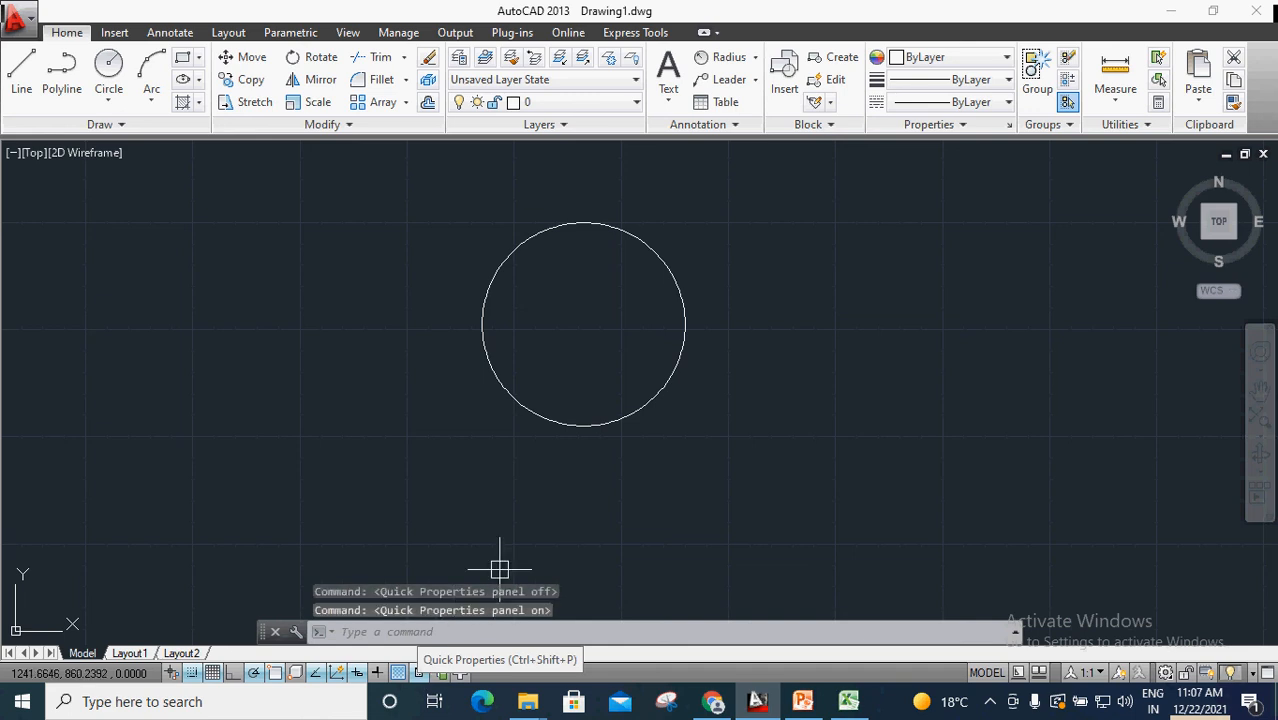
{"action": "left_click", "coordinate": [670, 263]}
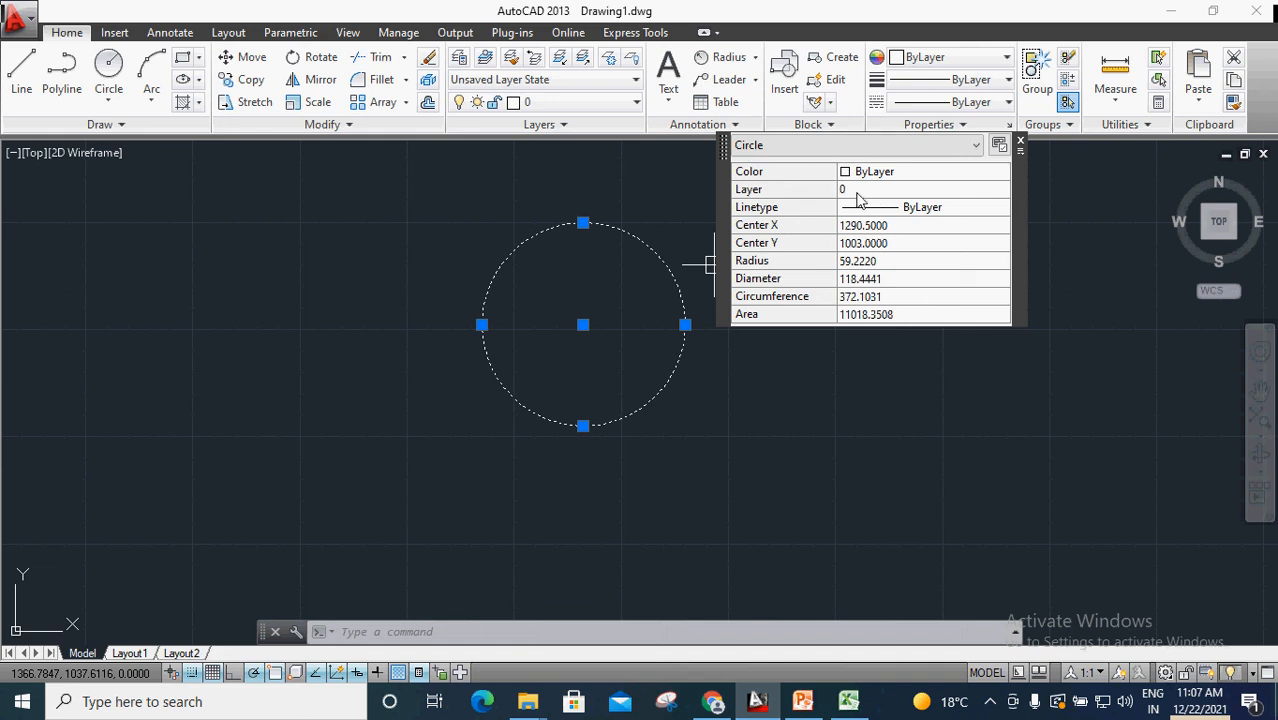
{"action": "left_click", "coordinate": [1020, 145]}
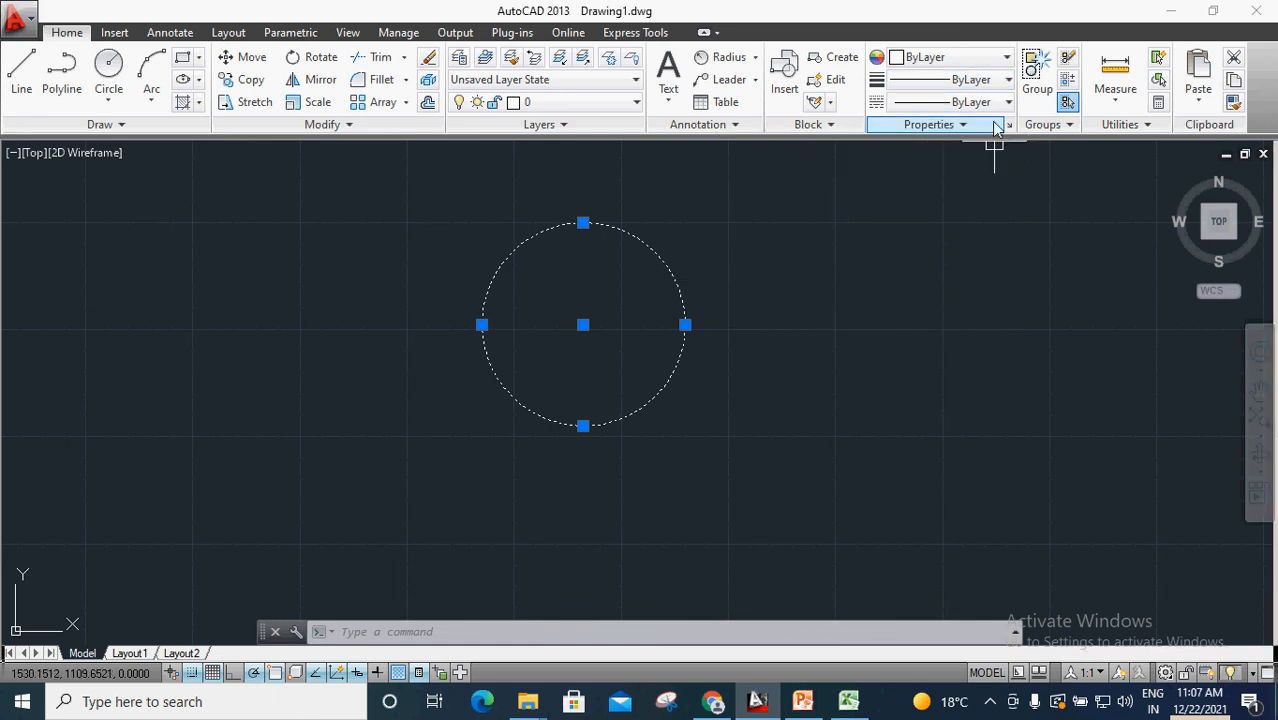
Step: Compare the circle's geometry values in the full Properties palette with the Quick Properties, and close both palettes
{"action": "left_click", "coordinate": [1011, 130]}
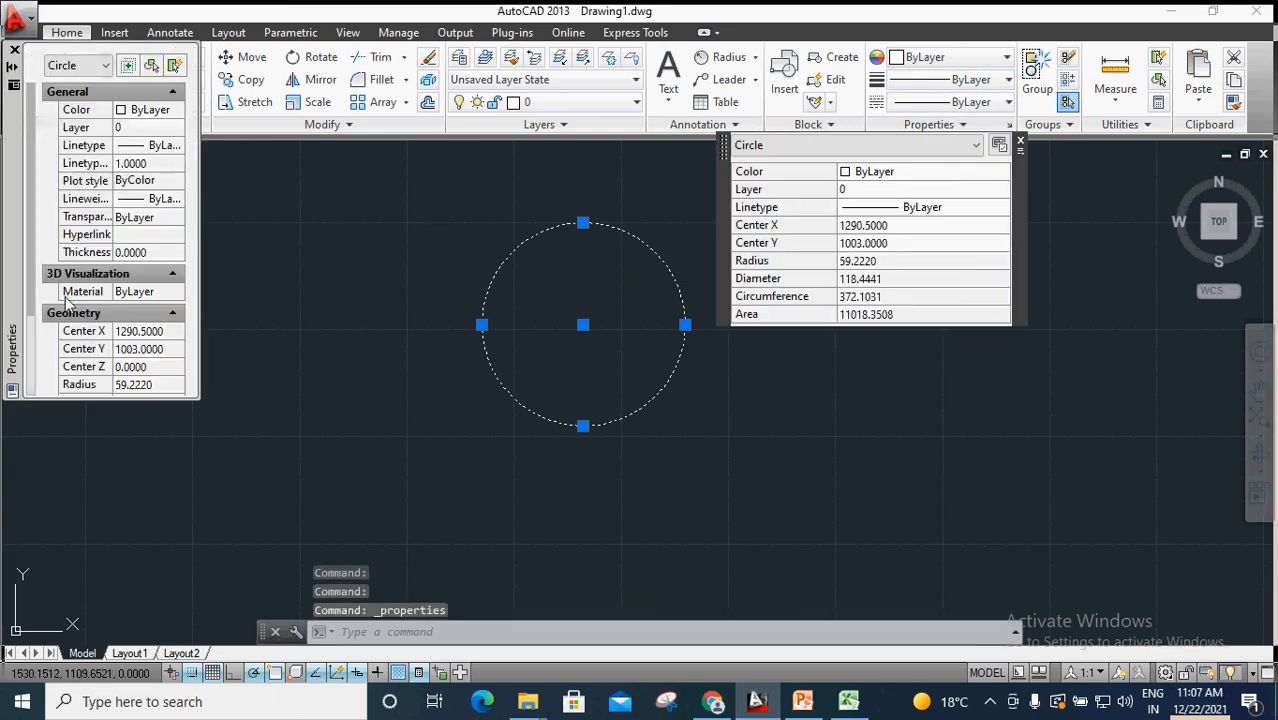
{"action": "scroll", "coordinate": [92, 258], "scroll_direction": "down", "scroll_amount": 3}
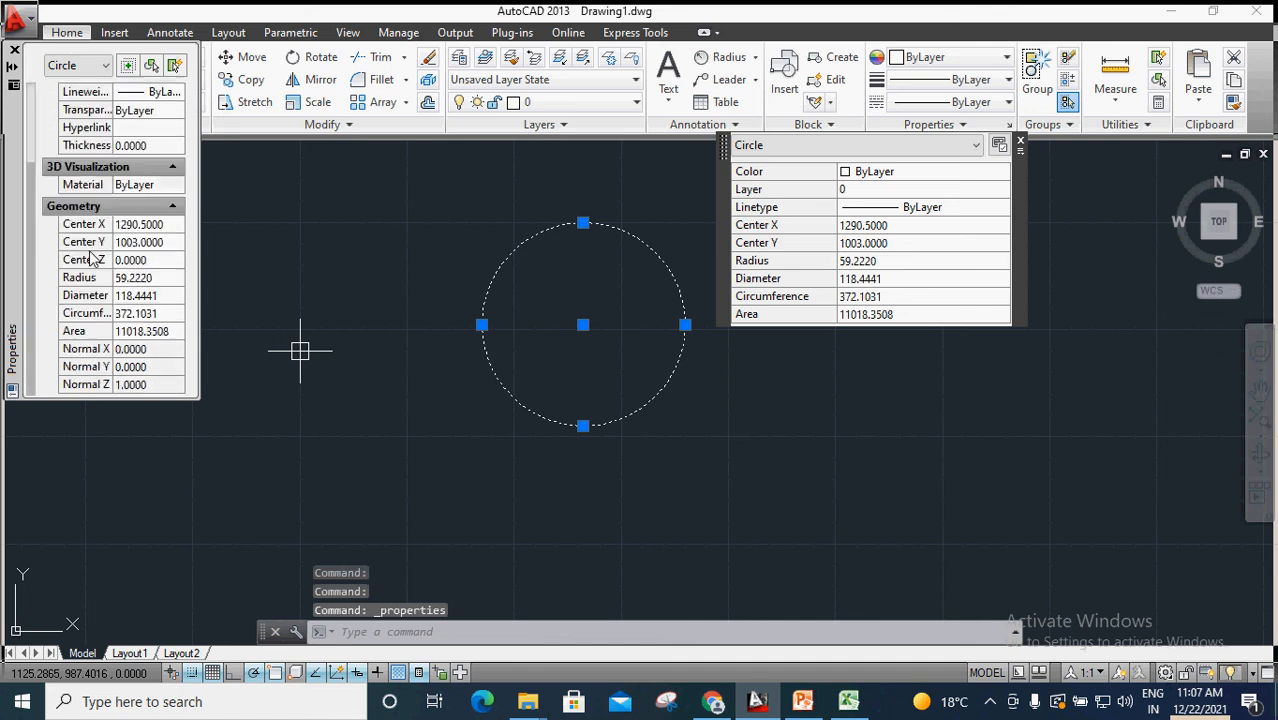
{"action": "left_click", "coordinate": [14, 49]}
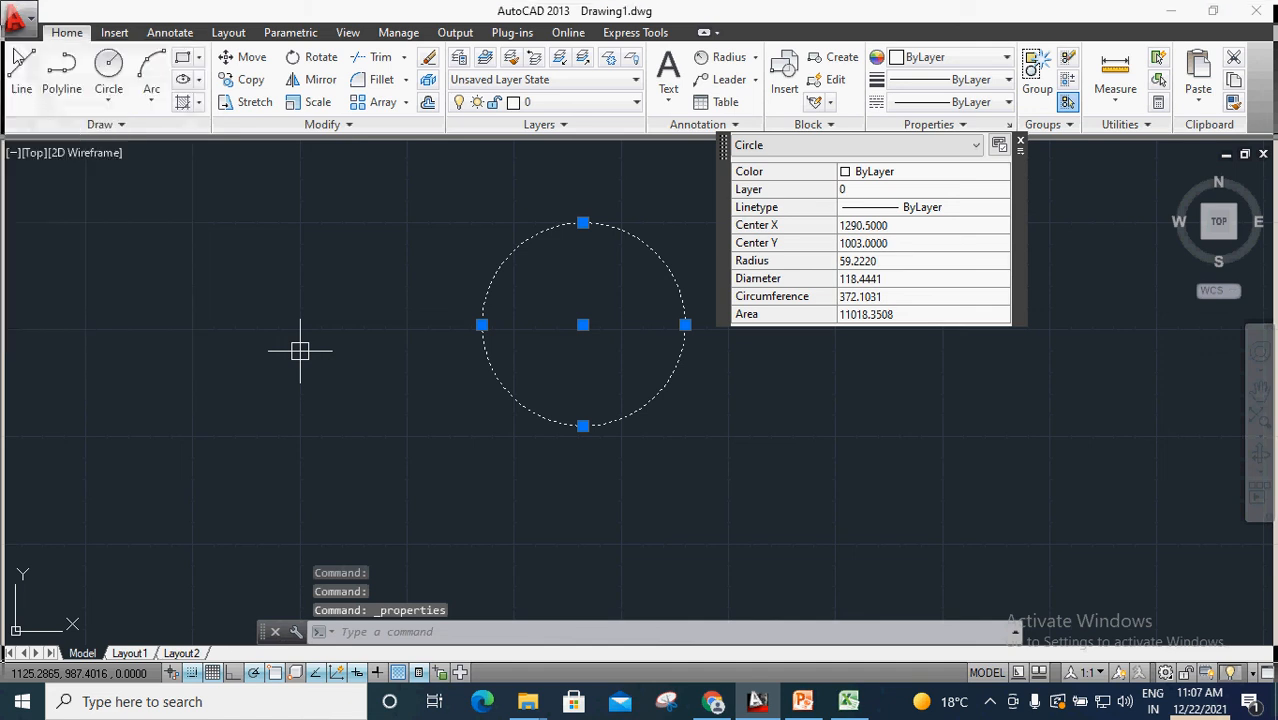
{"action": "left_click", "coordinate": [1021, 141]}
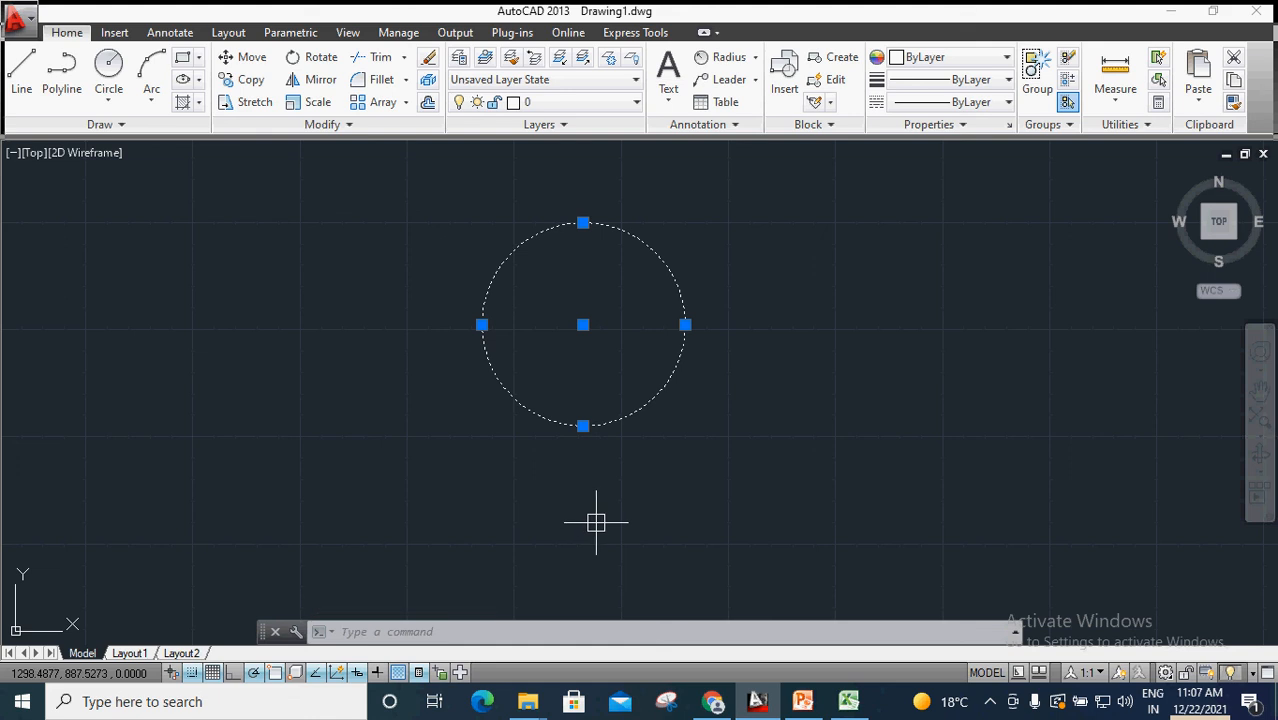
Step: Reselect the circle to show its Quick Properties again, dismiss them, and clear the selection
{"action": "key", "text": "Escape"}
{"action": "left_click", "coordinate": [650, 398]}
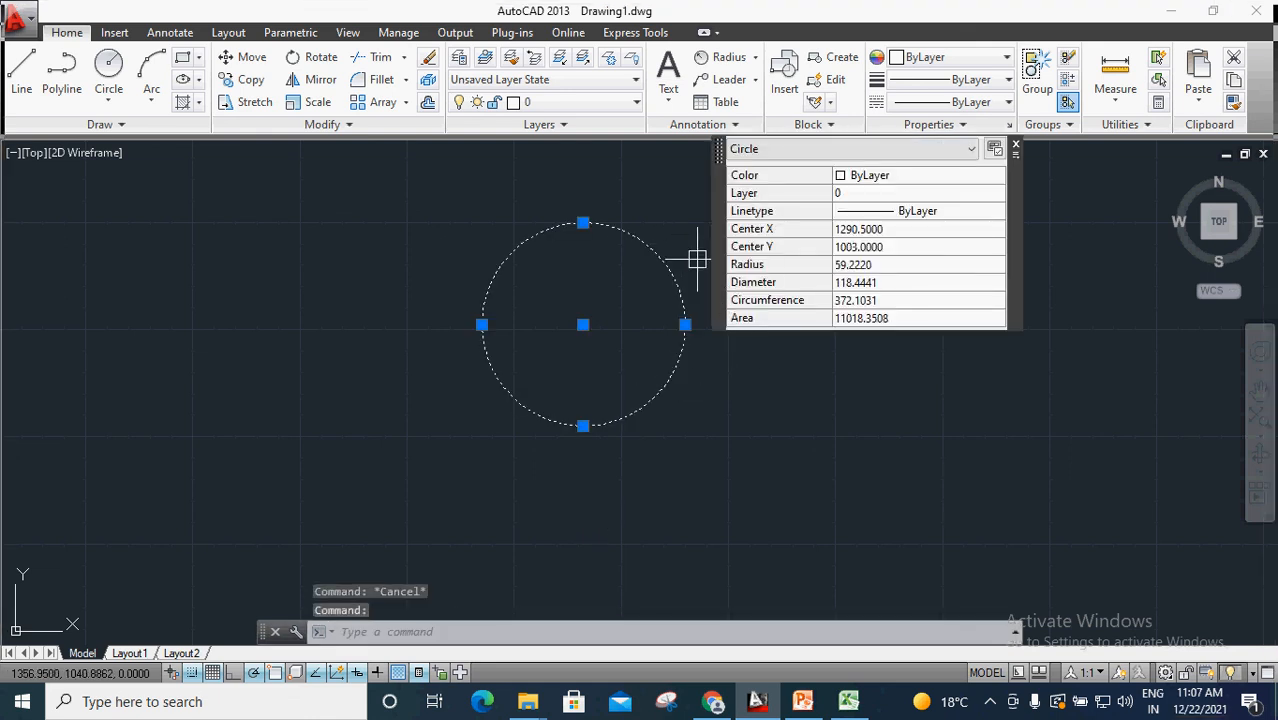
{"action": "left_click", "coordinate": [1017, 149]}
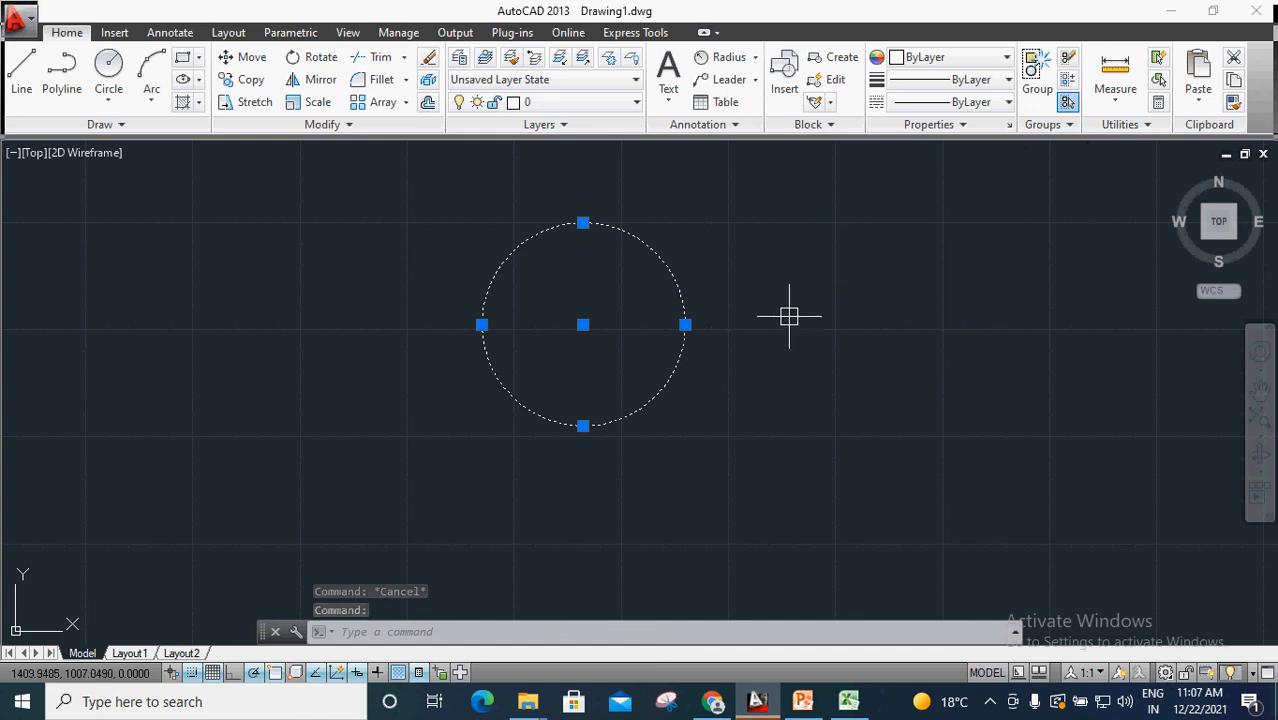
{"action": "key", "text": "Escape"}
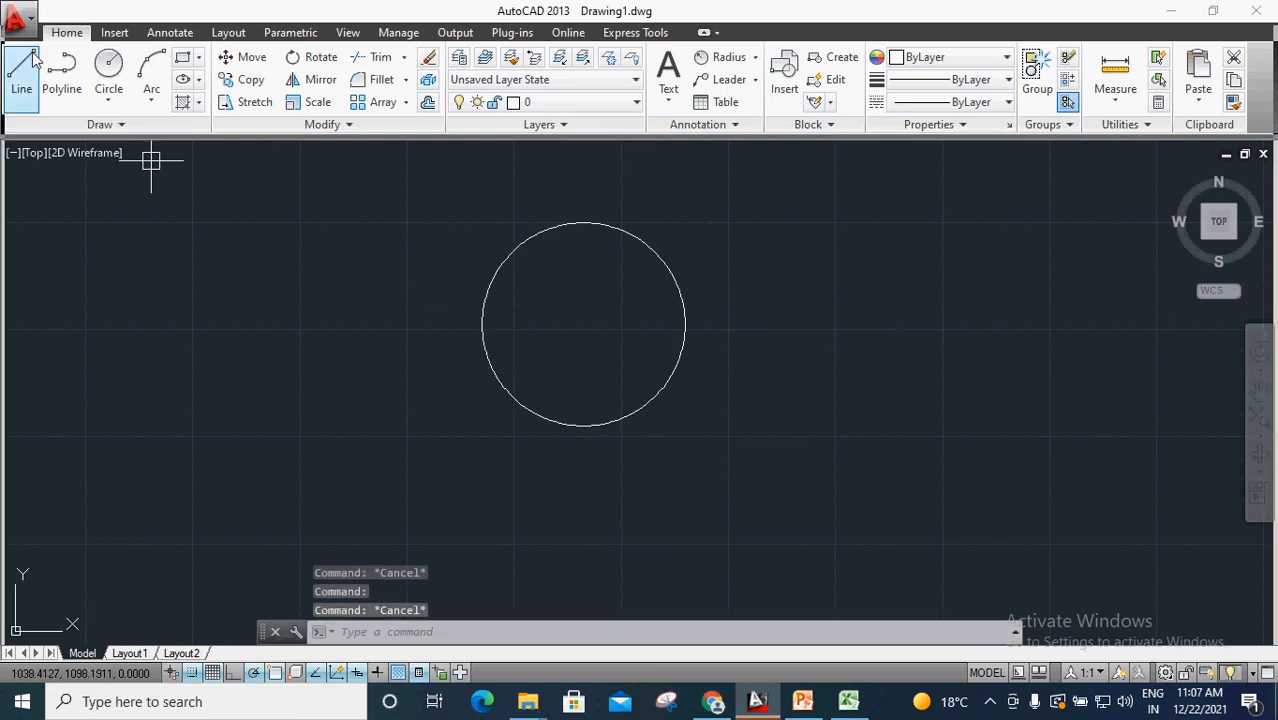
Step: Draw a rectangle overlapping the circle's left half, with its lower-right corner at the circle's bottom quadrant
{"action": "left_click", "coordinate": [188, 62]}
{"action": "left_click", "coordinate": [415, 288]}
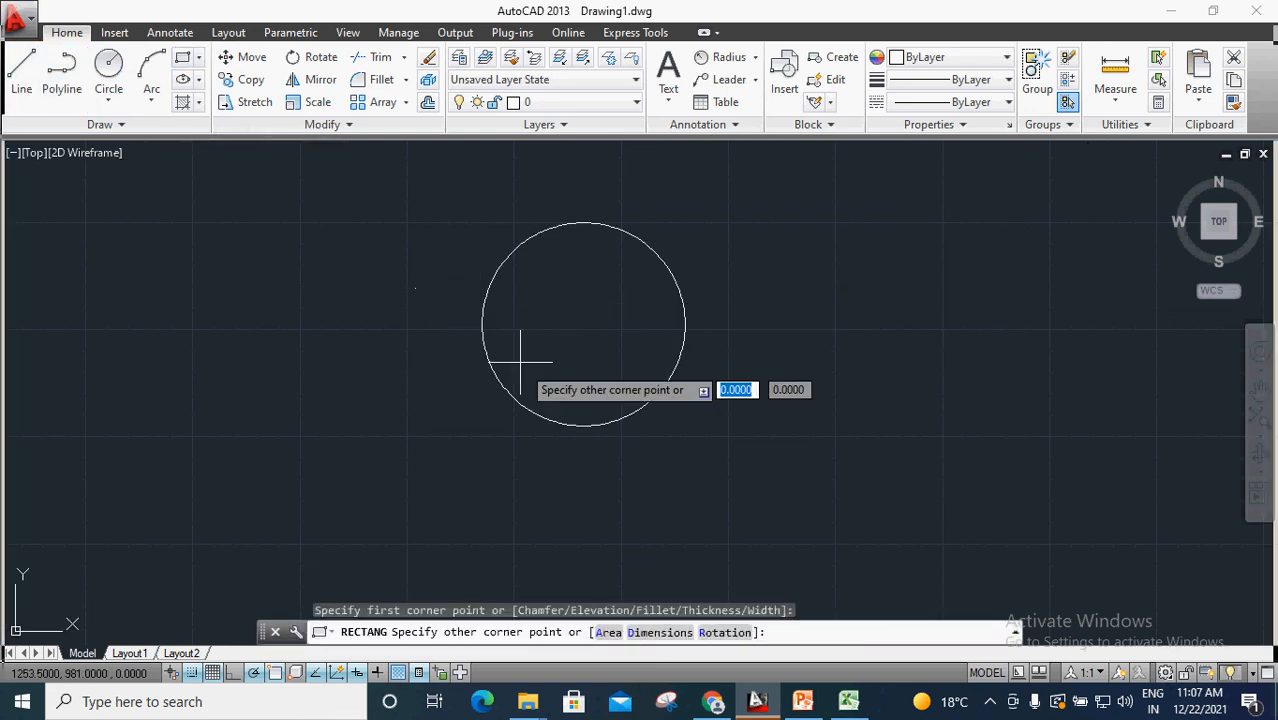
{"action": "left_click", "coordinate": [583, 426]}
{"action": "key", "text": "Escape"}
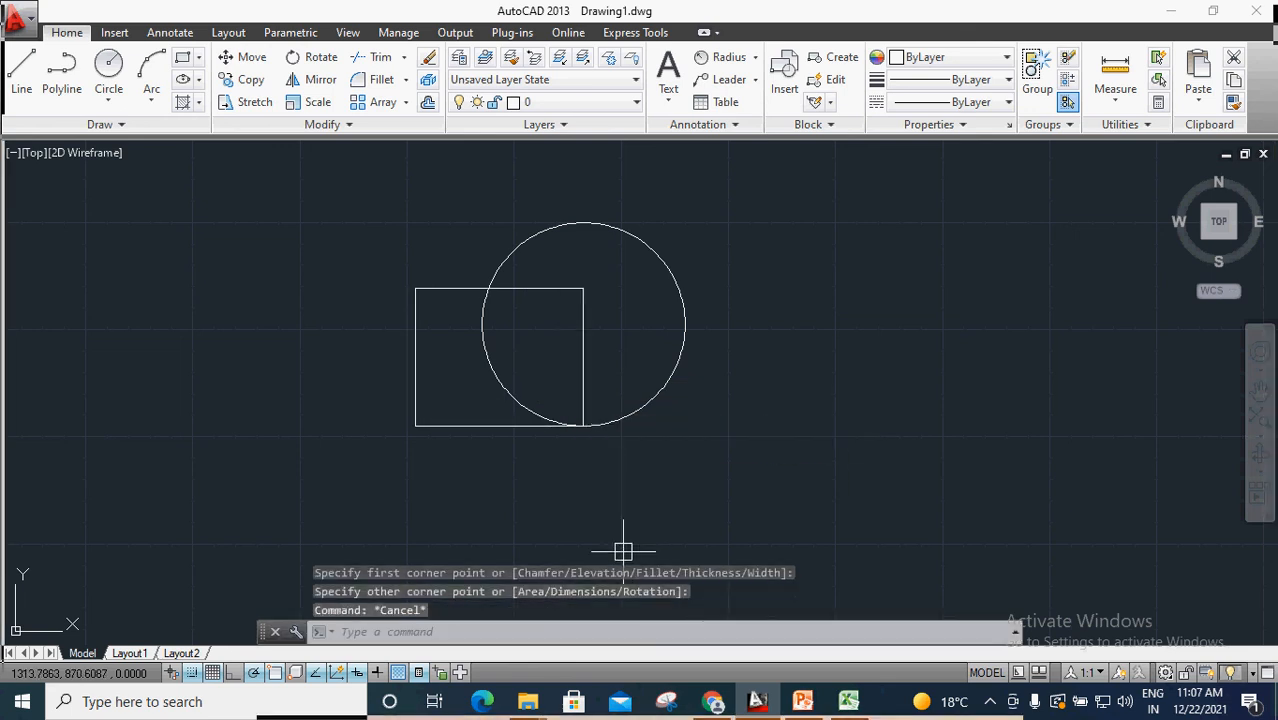
Step: Review the Selection Cycling options in the Drafting Settings and close the dialog without changes
{"action": "type", "text": "ds"}
{"action": "key", "text": "Return"}
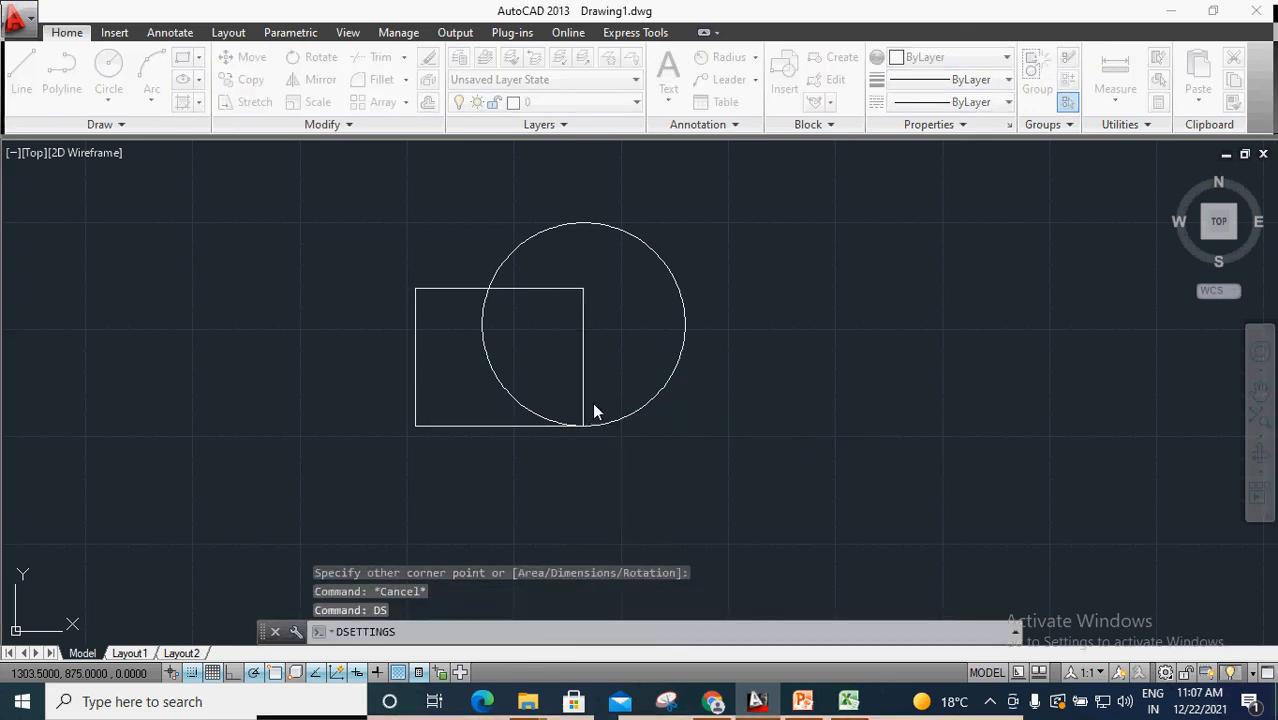
{"action": "left_click", "coordinate": [651, 204]}
{"action": "left_click", "coordinate": [570, 206]}
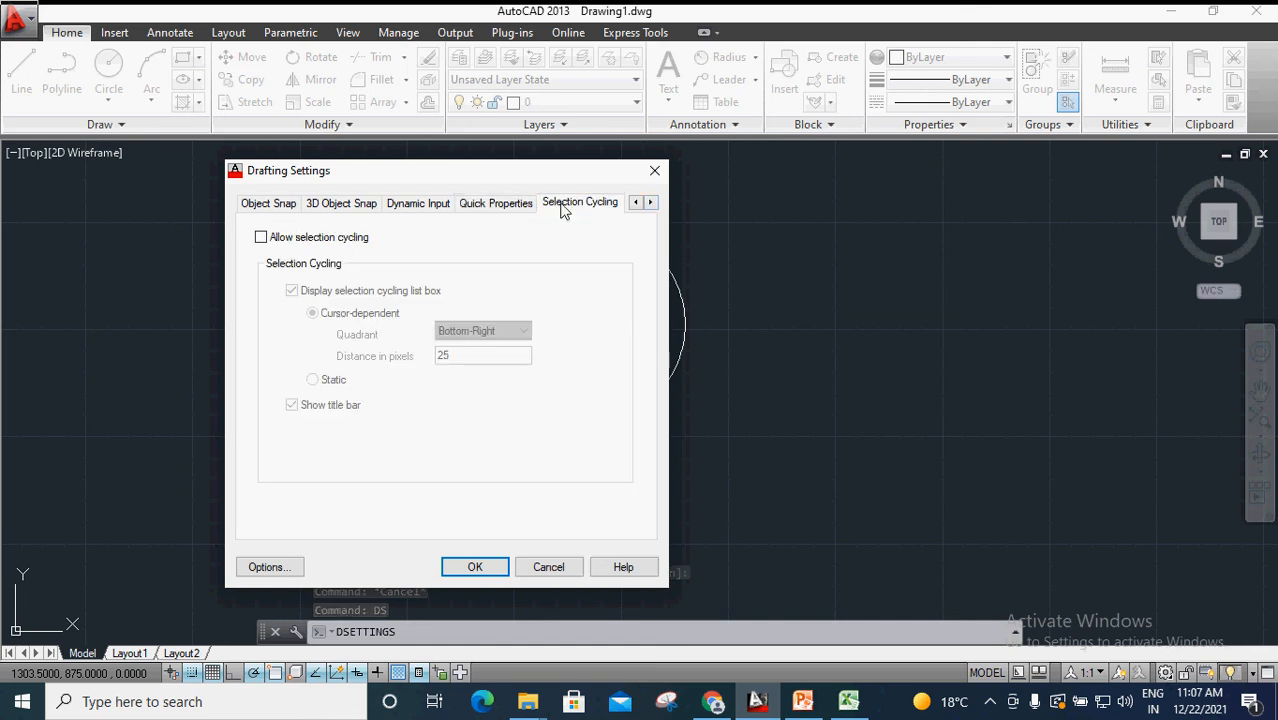
{"action": "left_click", "coordinate": [655, 170]}
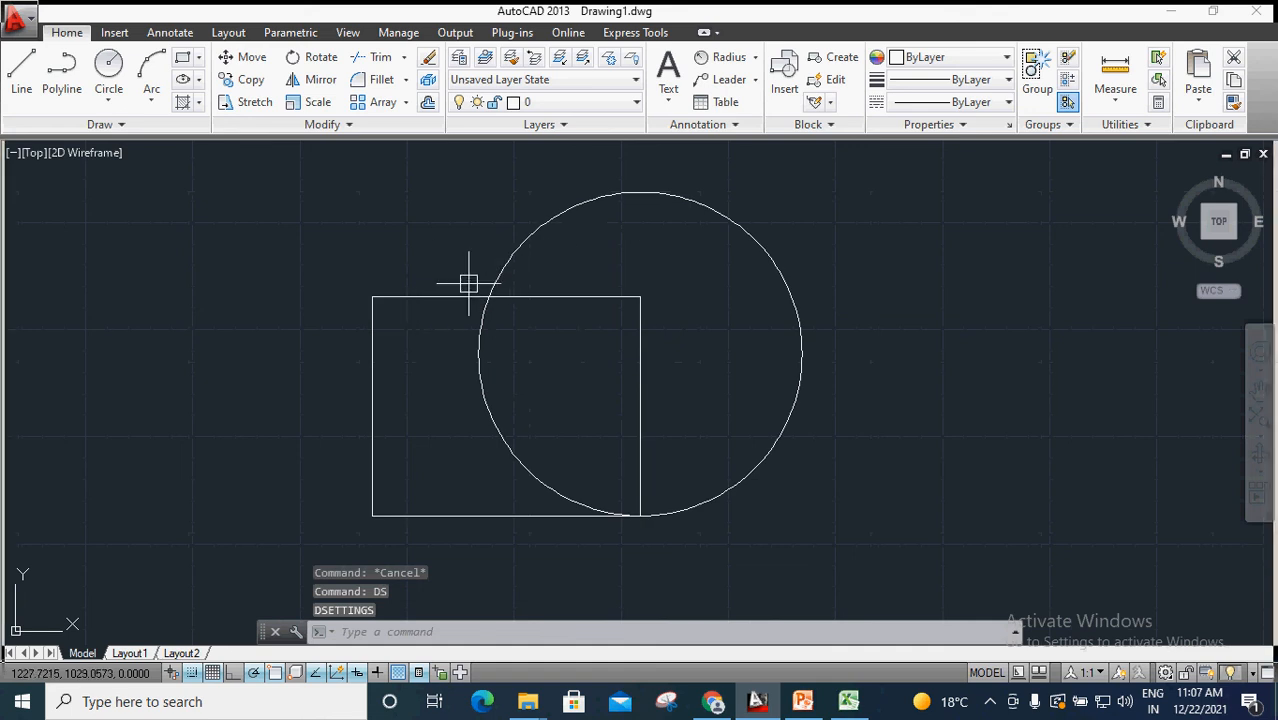
Step: Draw a diagonal line about 49.6 units long through the intersection of the circle and the rectangle's upper edge
{"action": "scroll", "coordinate": [468, 283], "scroll_direction": "up", "scroll_amount": 4}
{"action": "left_click", "coordinate": [21, 72]}
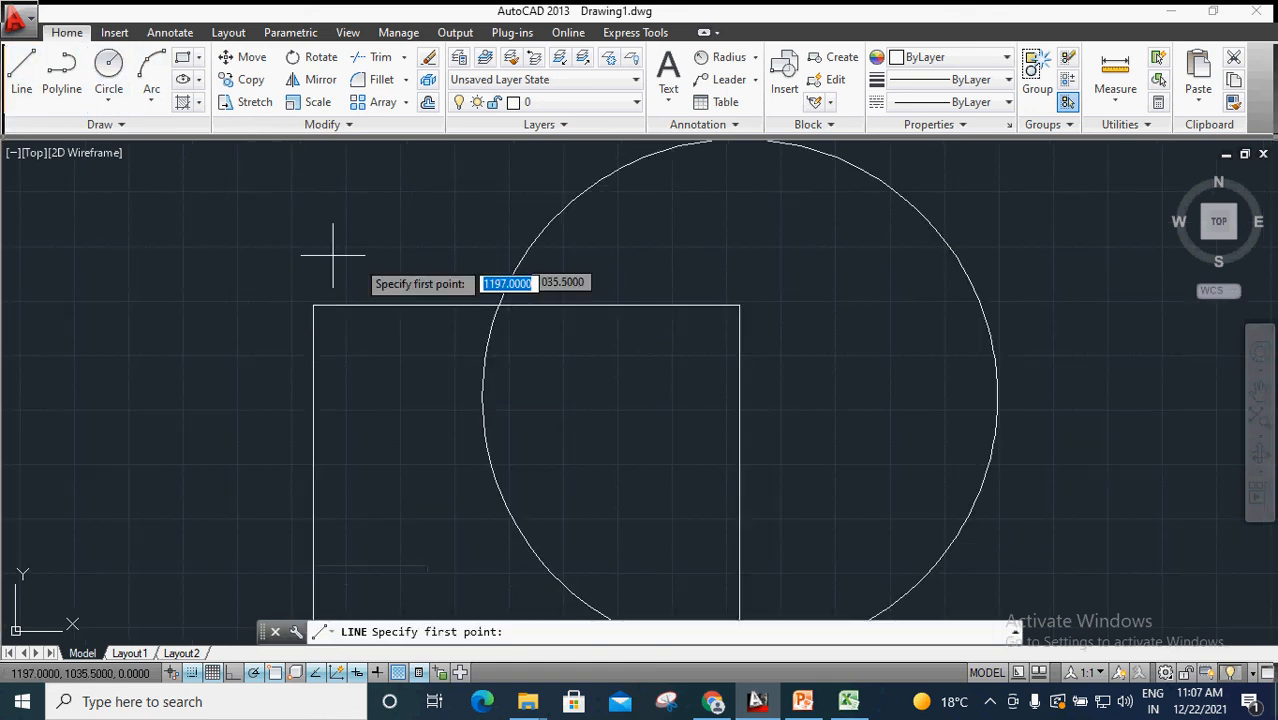
{"action": "left_click", "coordinate": [415, 230]}
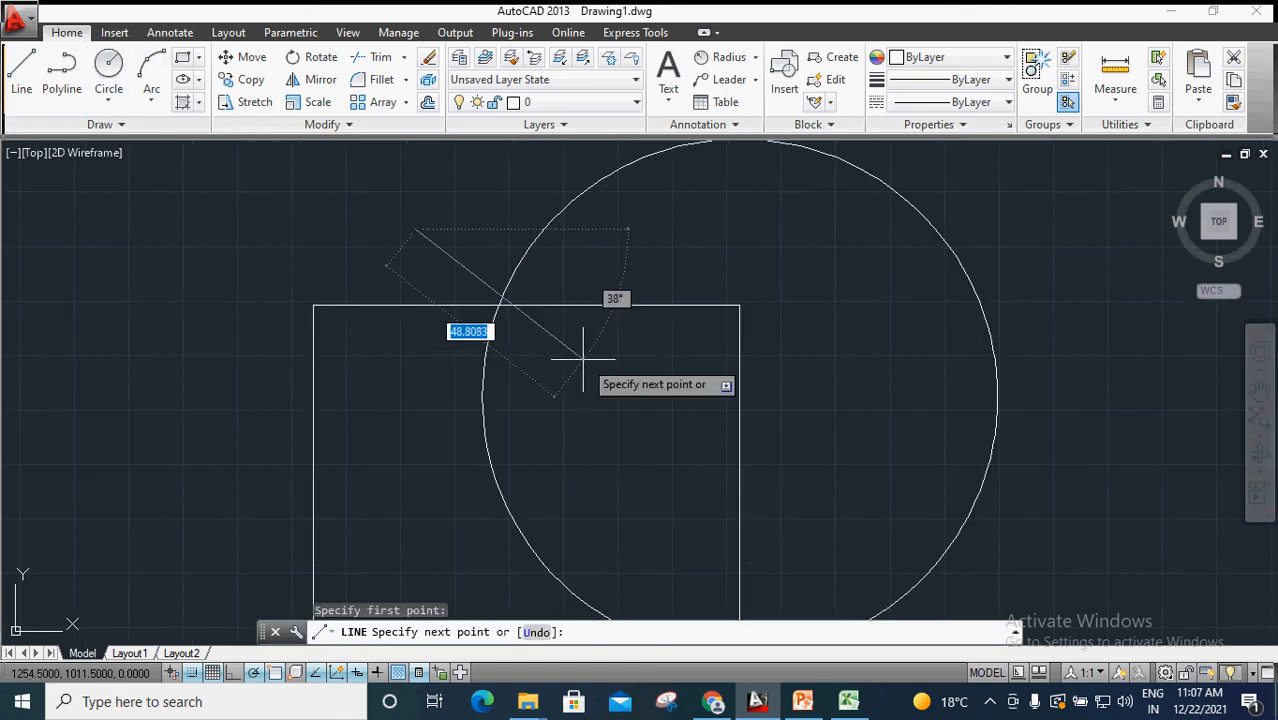
{"action": "left_click", "coordinate": [576, 372]}
{"action": "key", "text": "Return"}
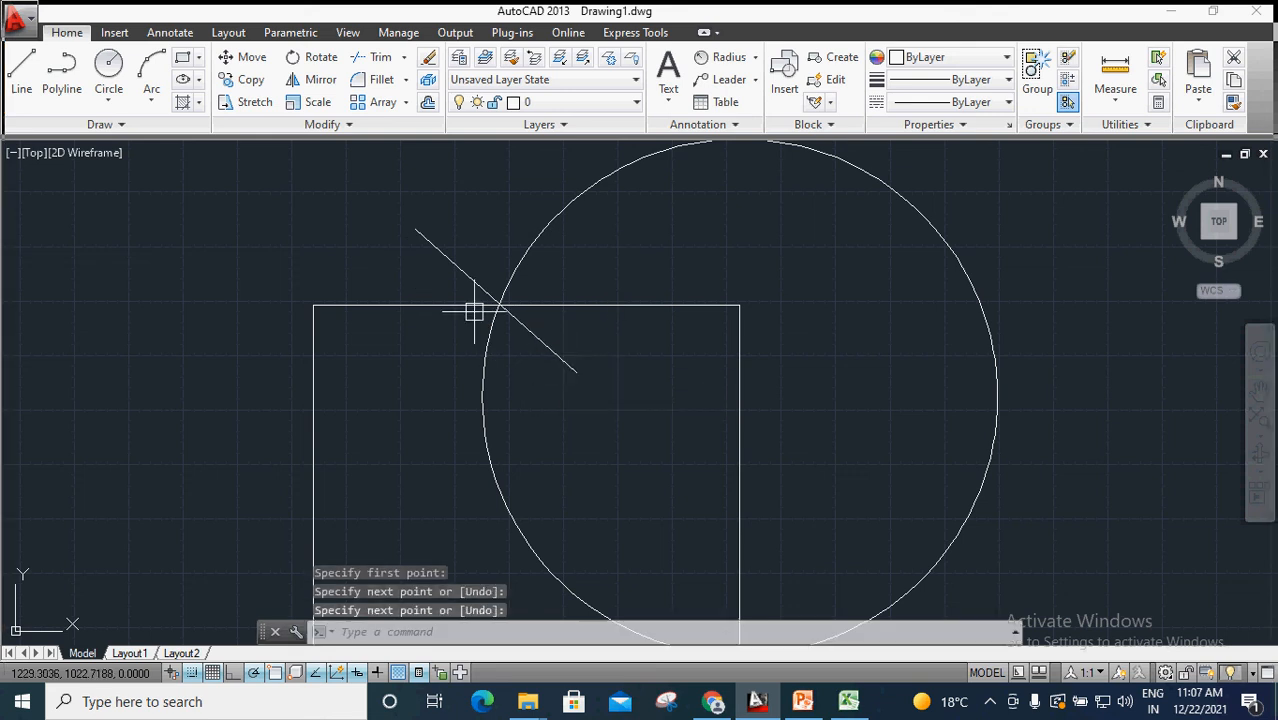
{"action": "scroll", "coordinate": [486, 303], "scroll_direction": "up", "scroll_amount": 3}
{"action": "left_click", "coordinate": [531, 318]}
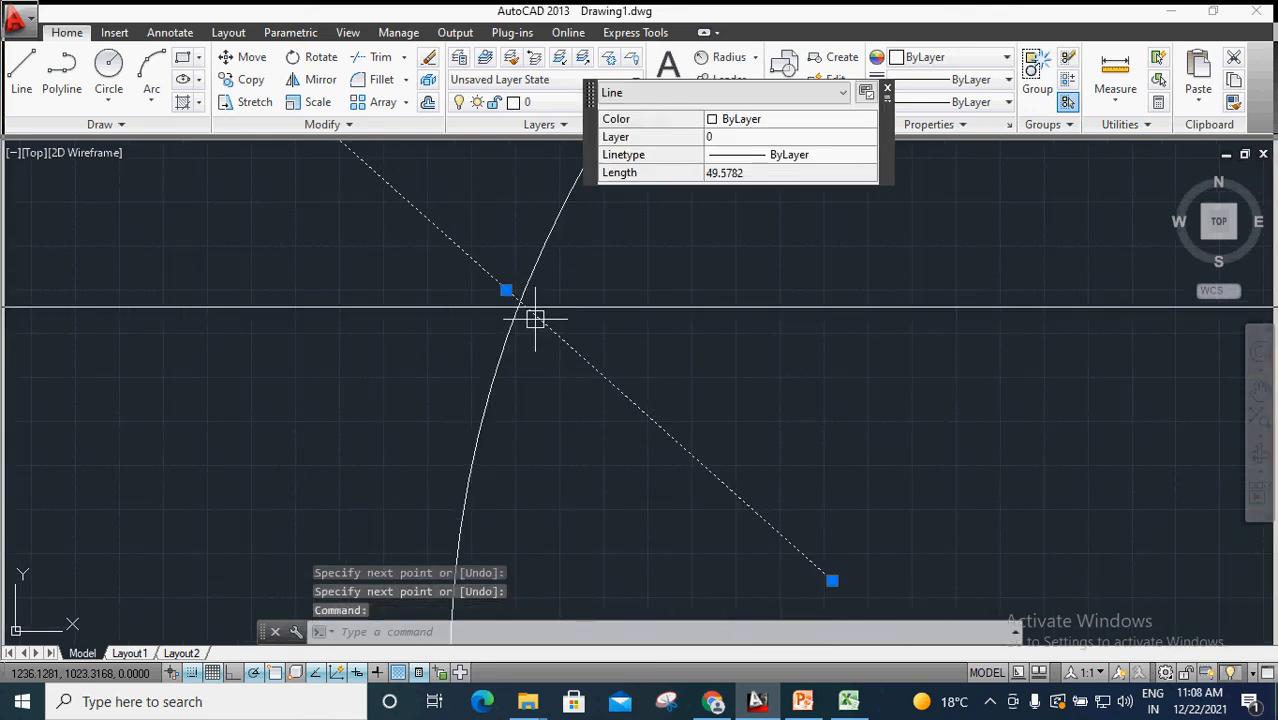
{"action": "scroll", "coordinate": [536, 316], "scroll_direction": "up", "scroll_amount": 2}
{"action": "left_click", "coordinate": [455, 243]}
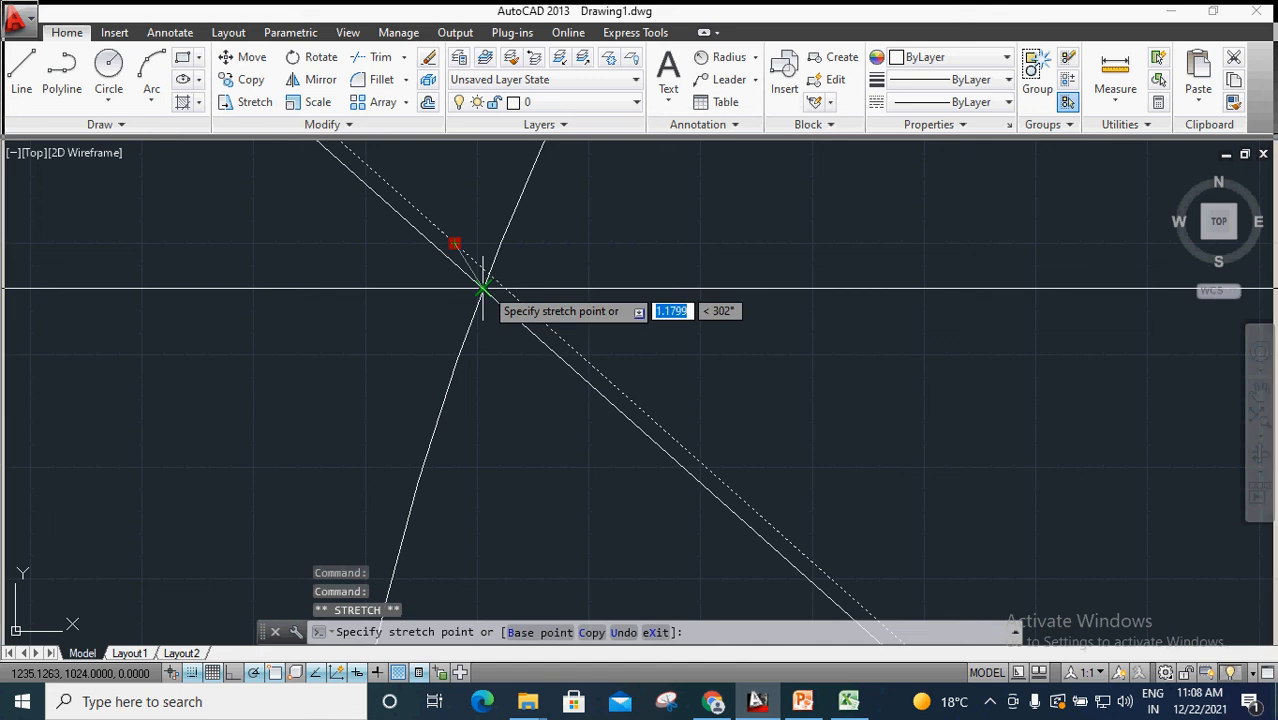
{"action": "key", "text": "Escape"}
{"action": "scroll", "coordinate": [516, 373], "scroll_direction": "down", "scroll_amount": 2}
{"action": "scroll", "coordinate": [519, 376], "scroll_direction": "down", "scroll_amount": 3}
{"action": "scroll", "coordinate": [560, 358], "scroll_direction": "down", "scroll_amount": 4}
{"action": "scroll", "coordinate": [518, 380], "scroll_direction": "up", "scroll_amount": 4}
{"action": "scroll", "coordinate": [530, 375], "scroll_direction": "down", "scroll_amount": 2}
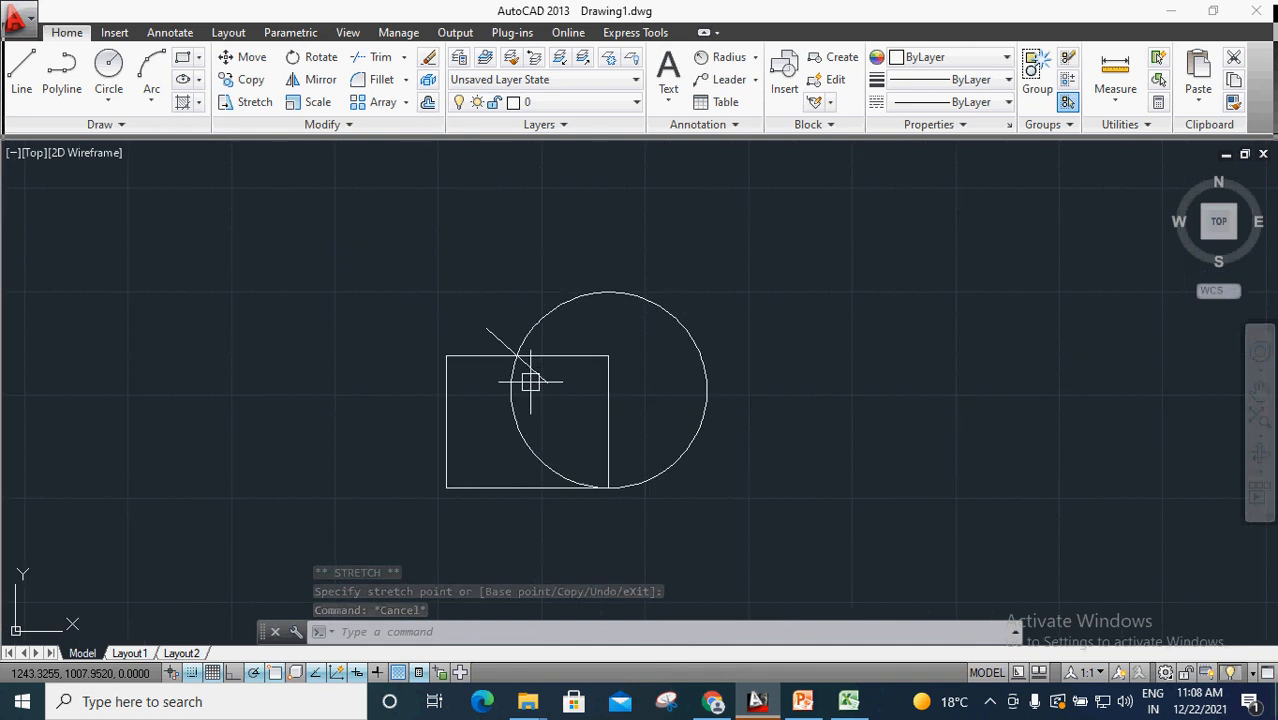
Step: Try trimming at the point where the line, circle and rectangle cross, using all objects as cutting edges, and undo the trim
{"action": "scroll", "coordinate": [514, 352], "scroll_direction": "up", "scroll_amount": 5}
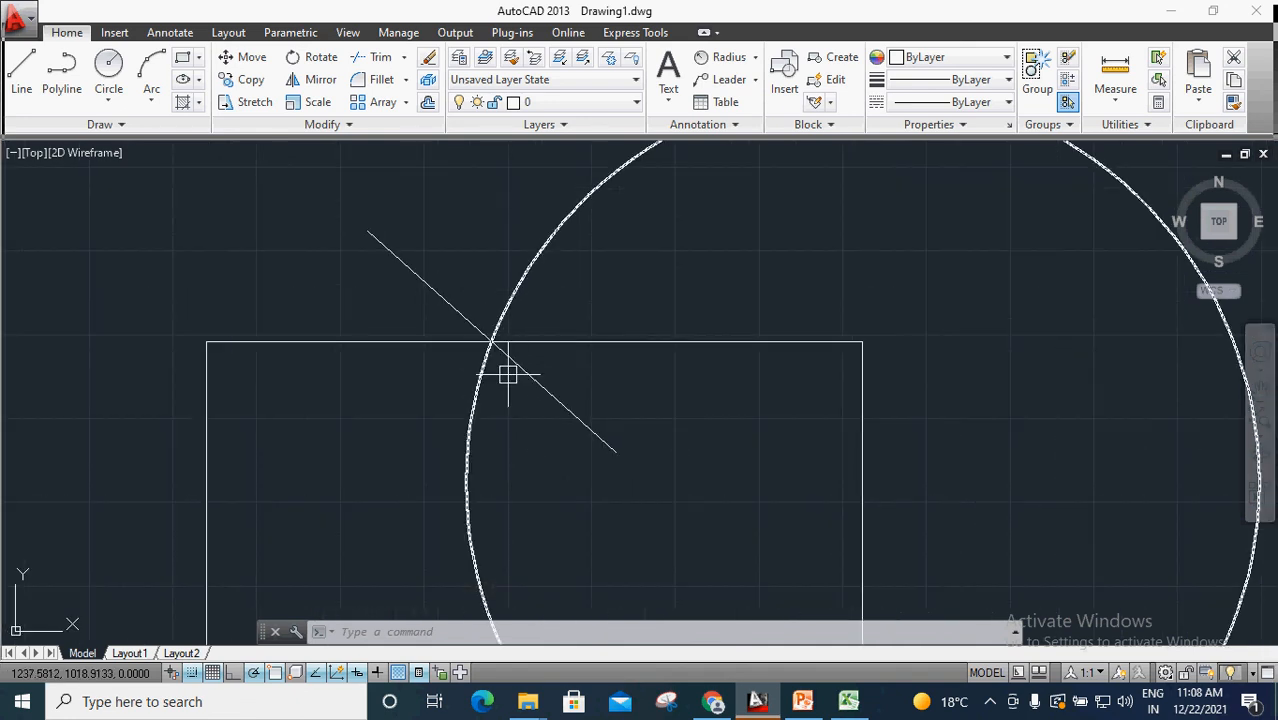
{"action": "type", "text": "t"}
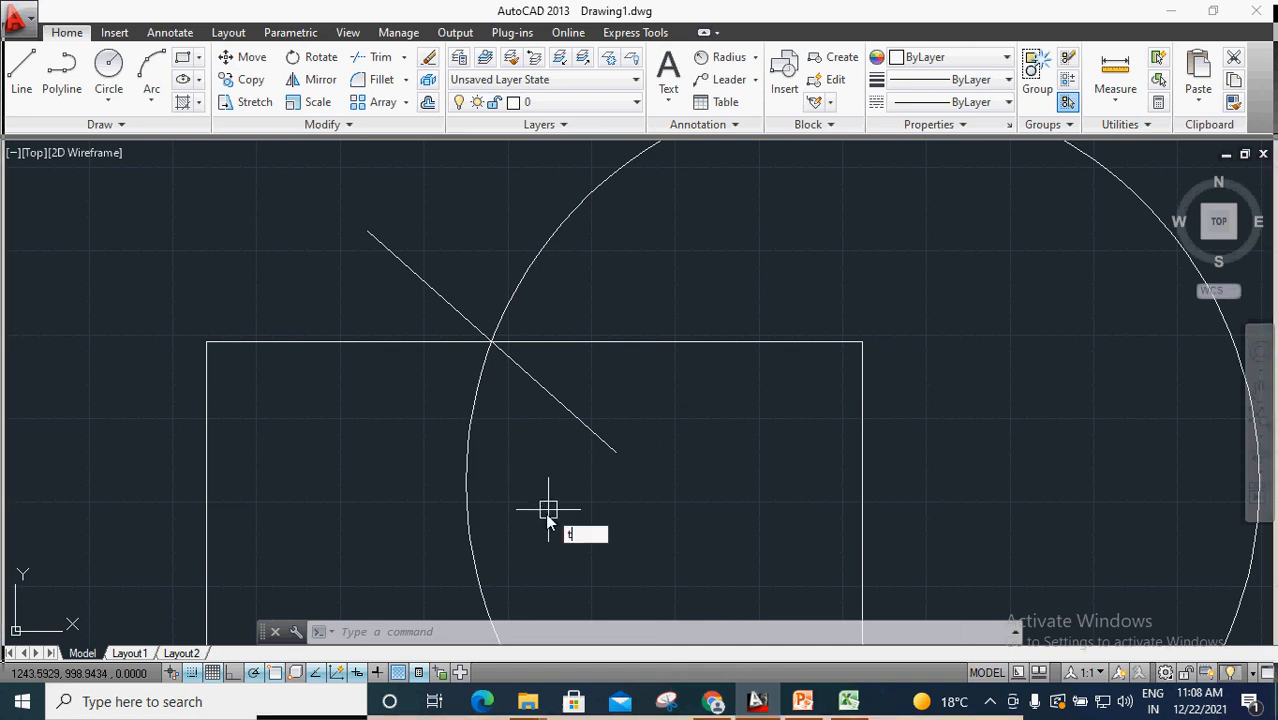
{"action": "type", "text": "r"}
{"action": "key", "text": "Return"}
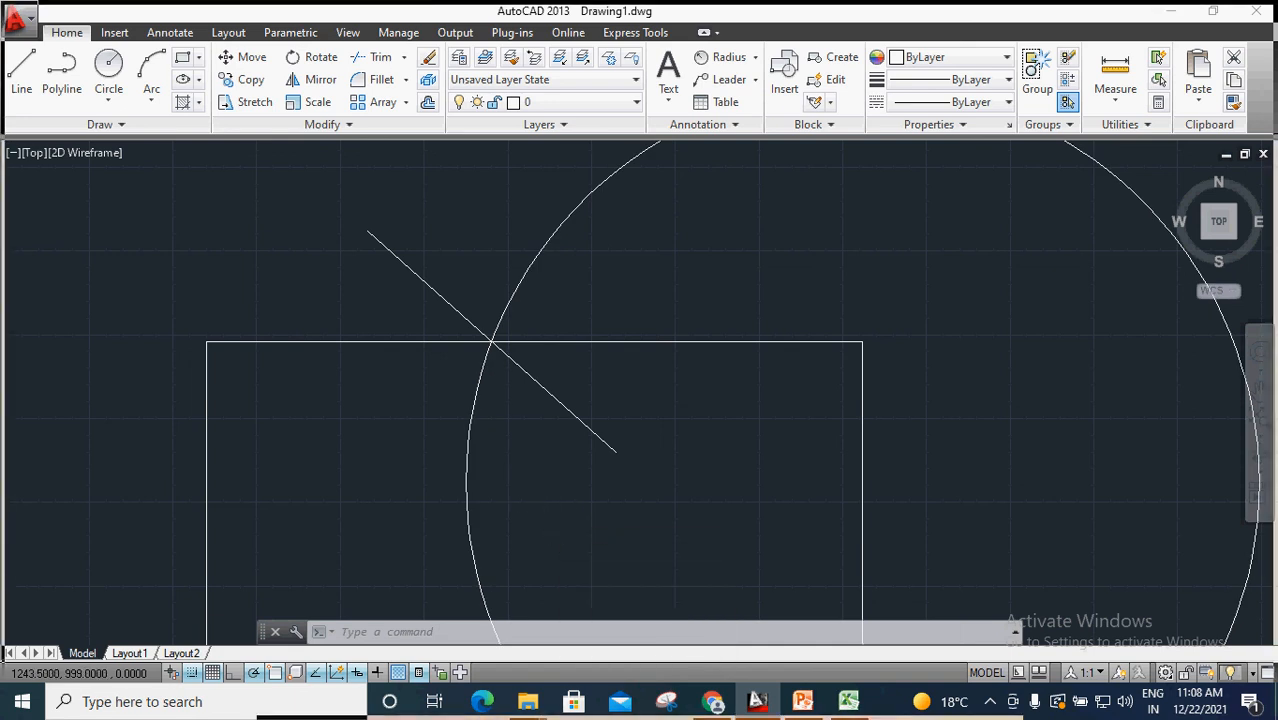
{"action": "key", "text": "Return"}
{"action": "scroll", "coordinate": [493, 342], "scroll_direction": "up", "scroll_amount": 3}
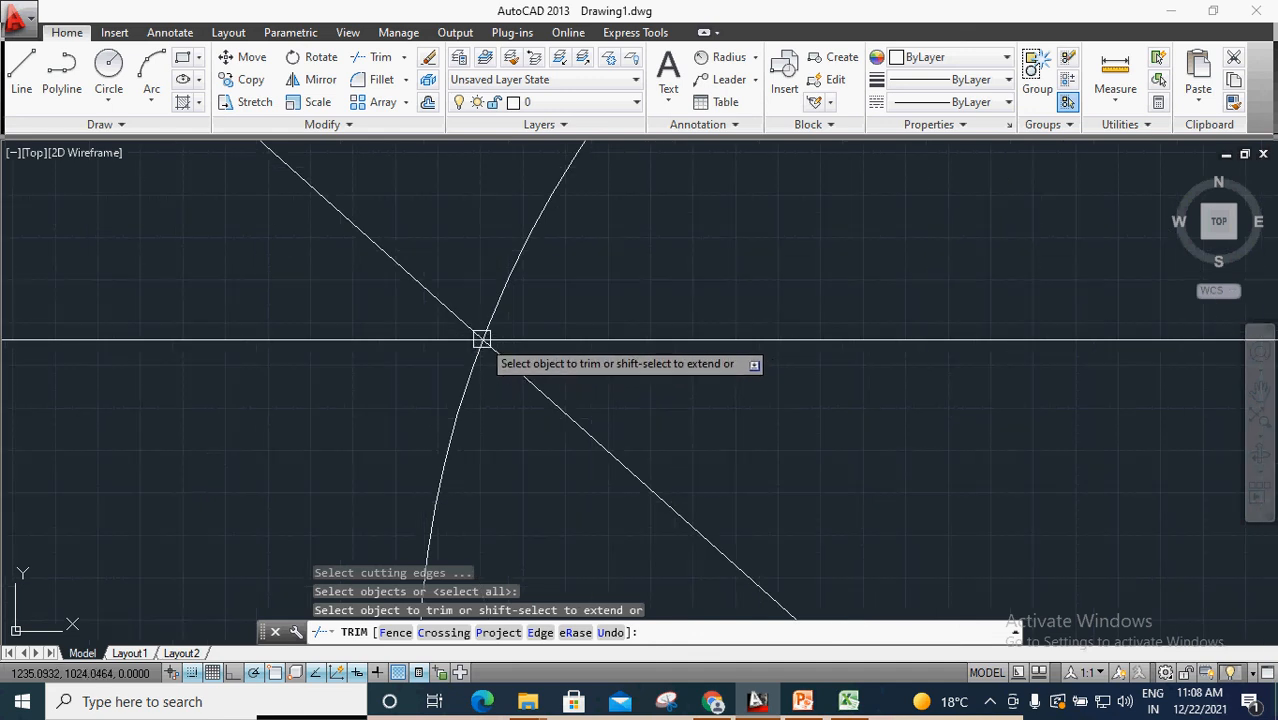
{"action": "left_click", "coordinate": [480, 338]}
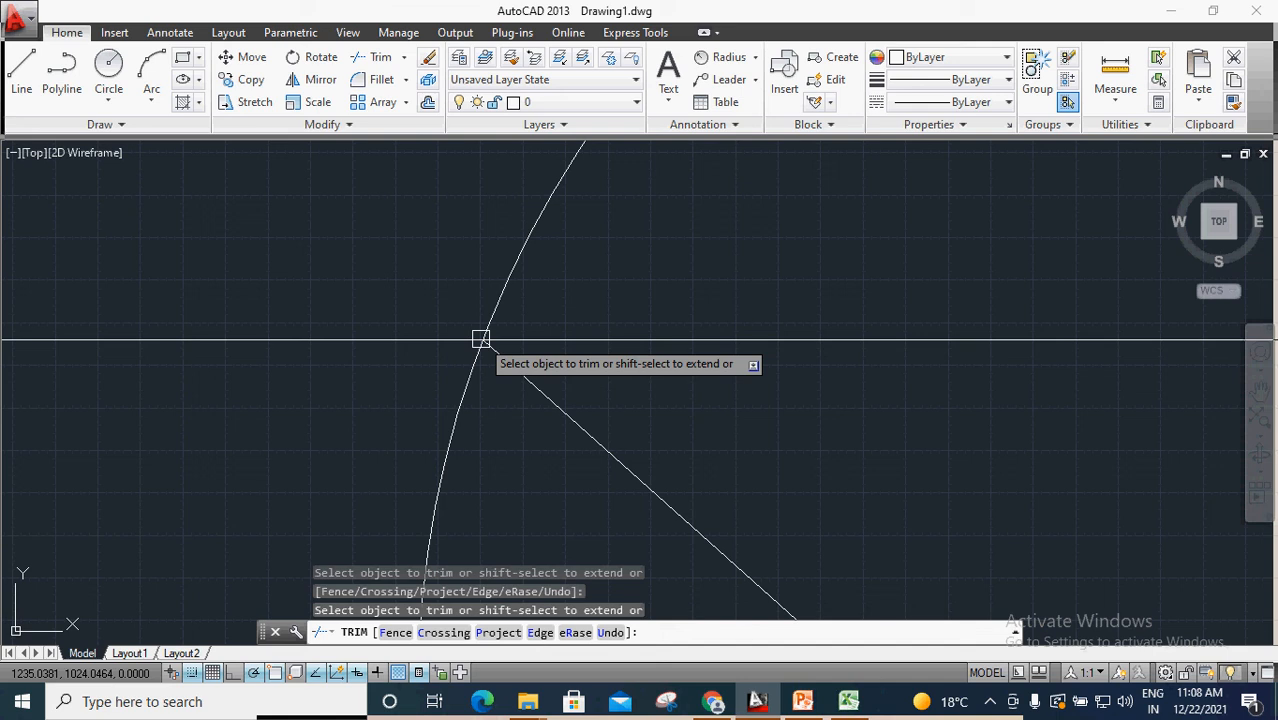
{"action": "scroll", "coordinate": [480, 338], "scroll_direction": "down", "scroll_amount": 3}
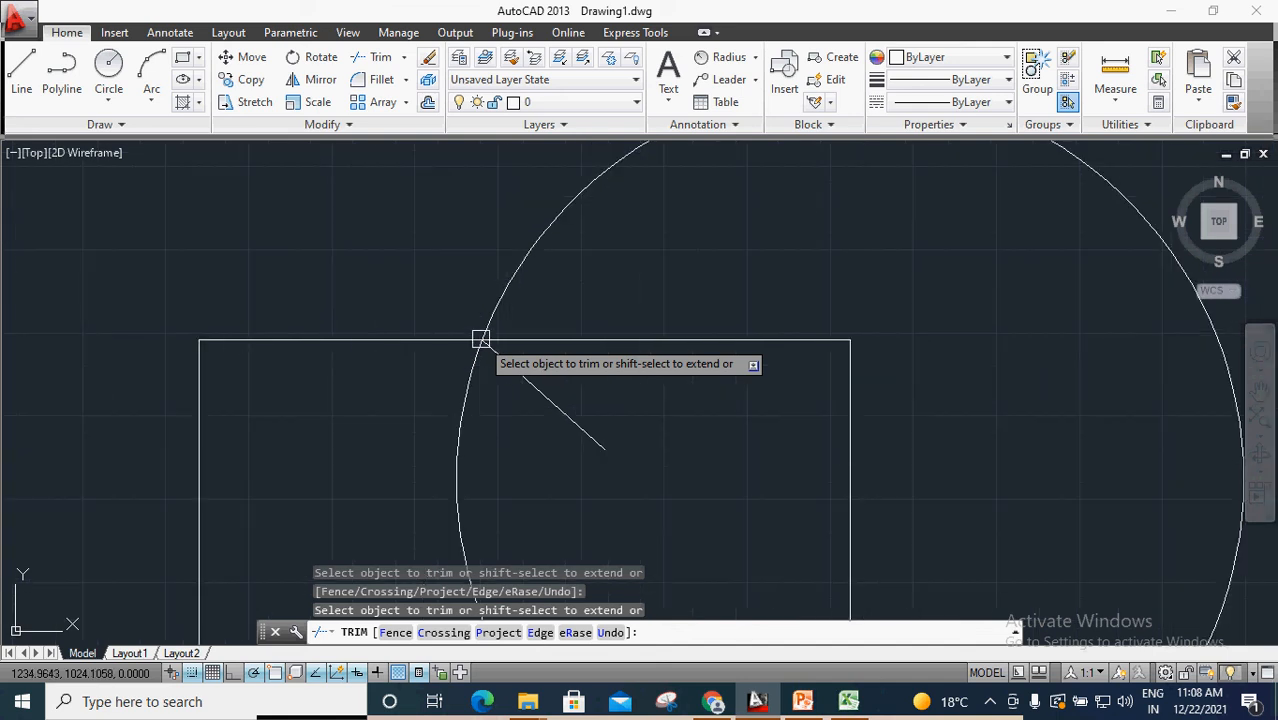
{"action": "key", "text": "ctrl+z"}
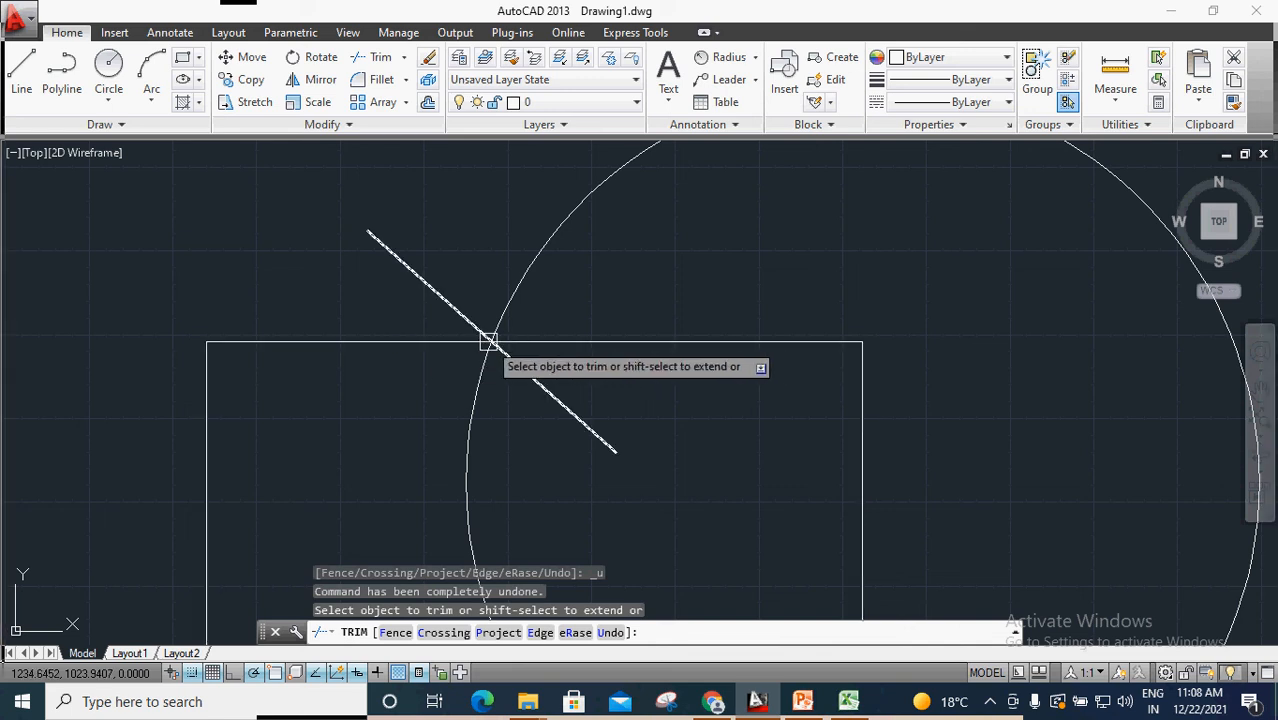
Step: Try the trim at the shared intersection once more, undo it, and end the Trim command
{"action": "scroll", "coordinate": [490, 345], "scroll_direction": "up", "scroll_amount": 2}
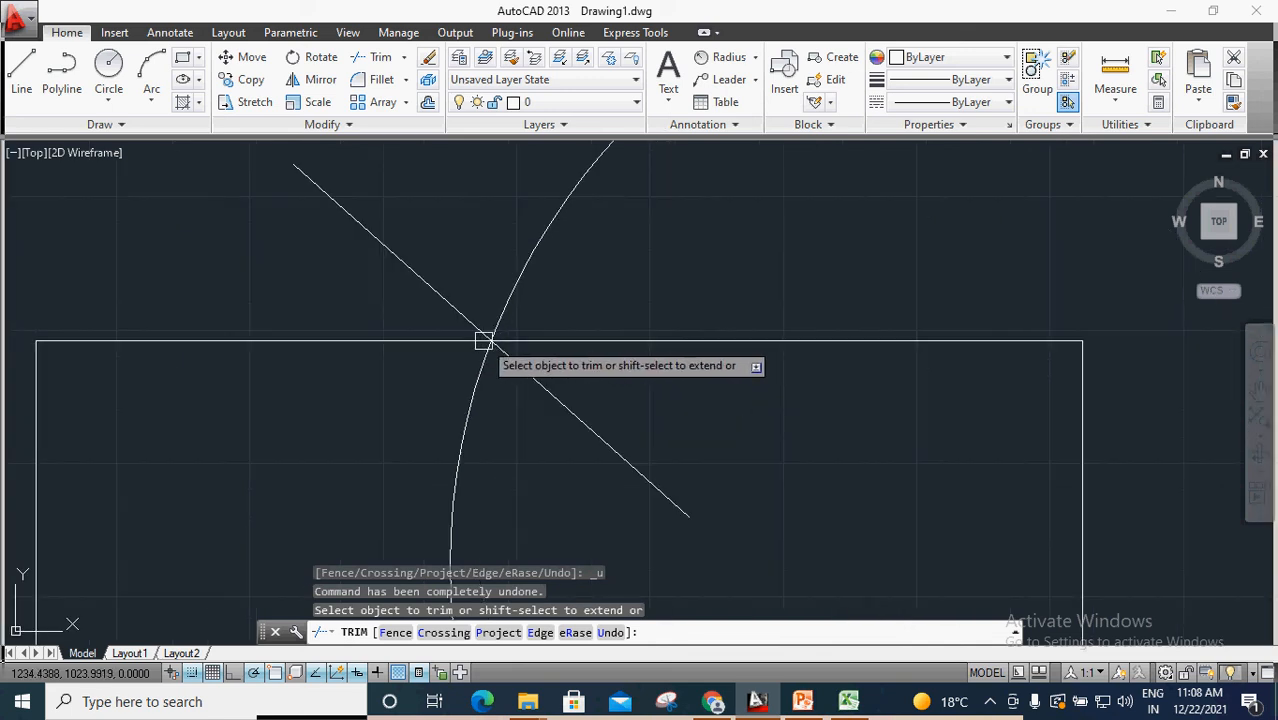
{"action": "left_click", "coordinate": [485, 342]}
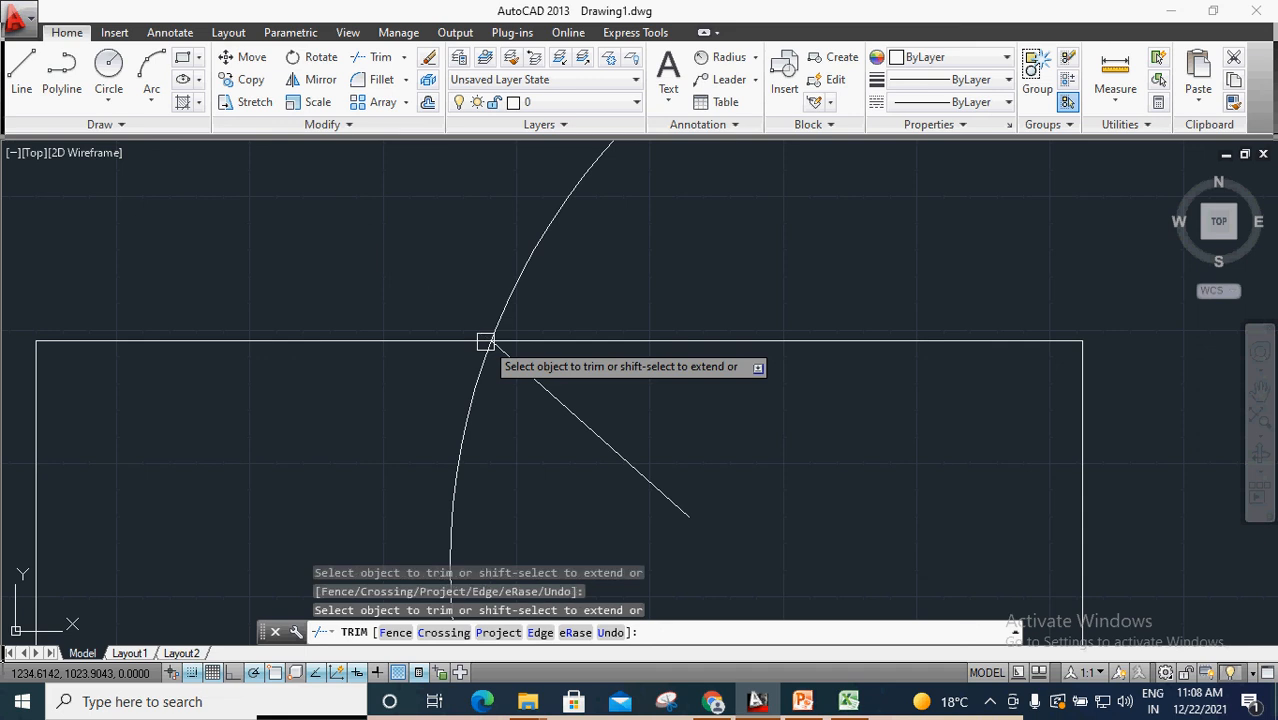
{"action": "key", "text": "ctrl+z"}
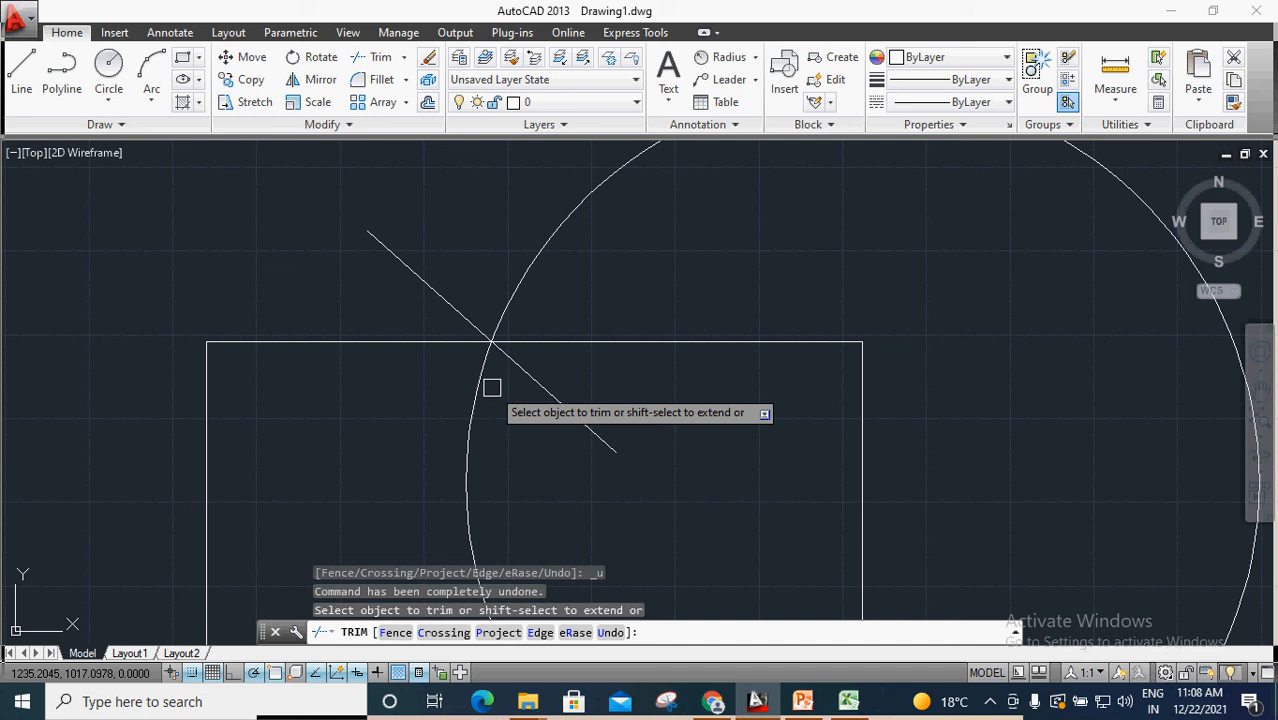
{"action": "key", "text": "Escape"}
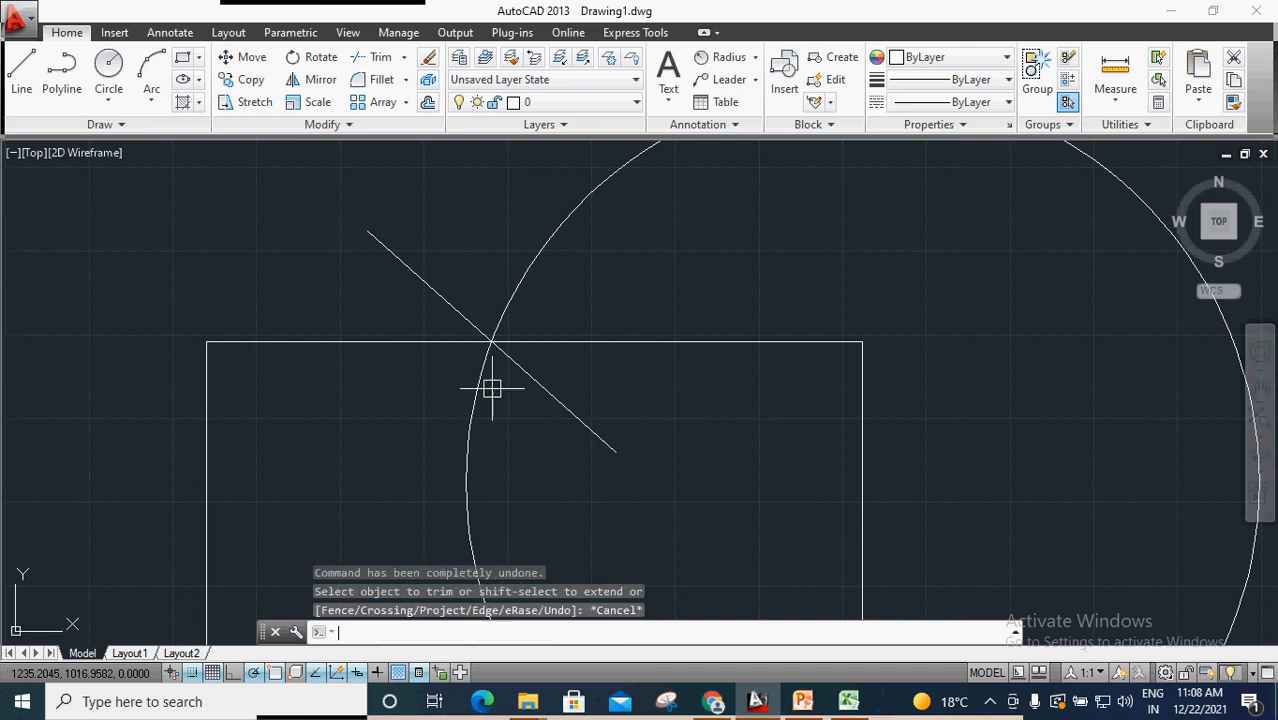
Step: Turn on Allow selection cycling in the Drafting Settings and accept the change
{"action": "type", "text": "ds"}
{"action": "key", "text": "Return"}
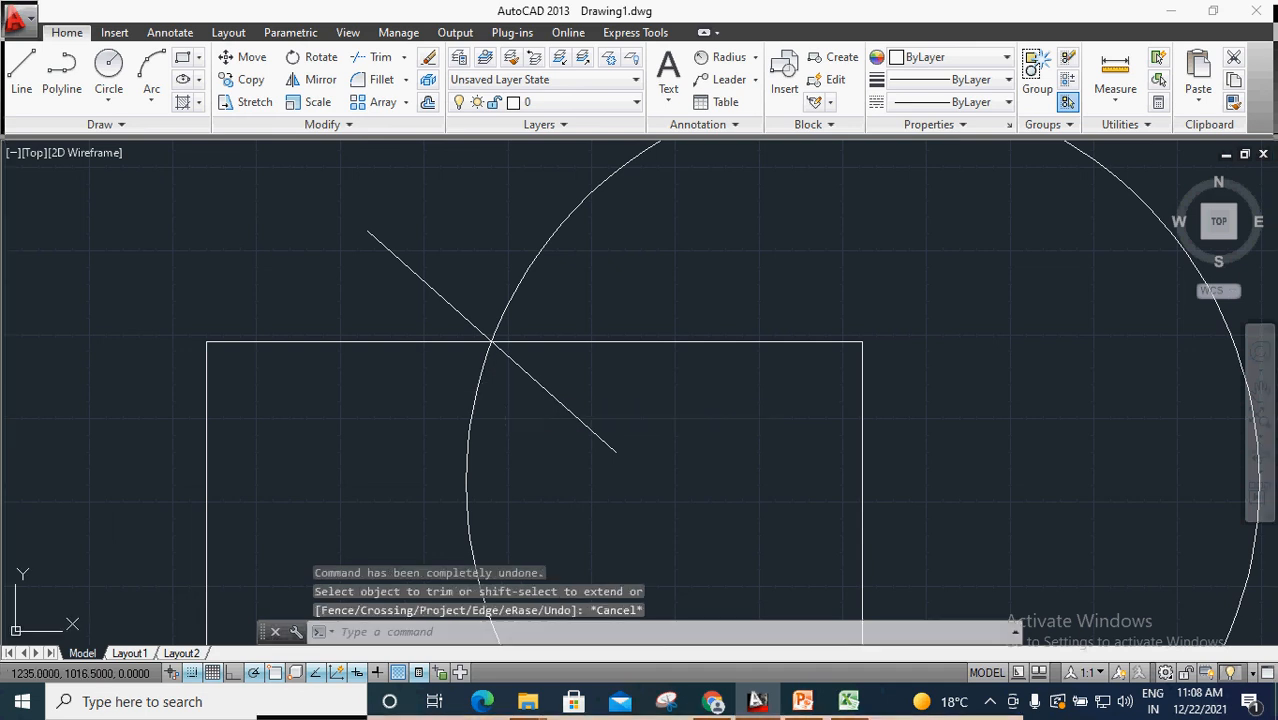
{"action": "left_click", "coordinate": [627, 204]}
{"action": "left_click", "coordinate": [290, 237]}
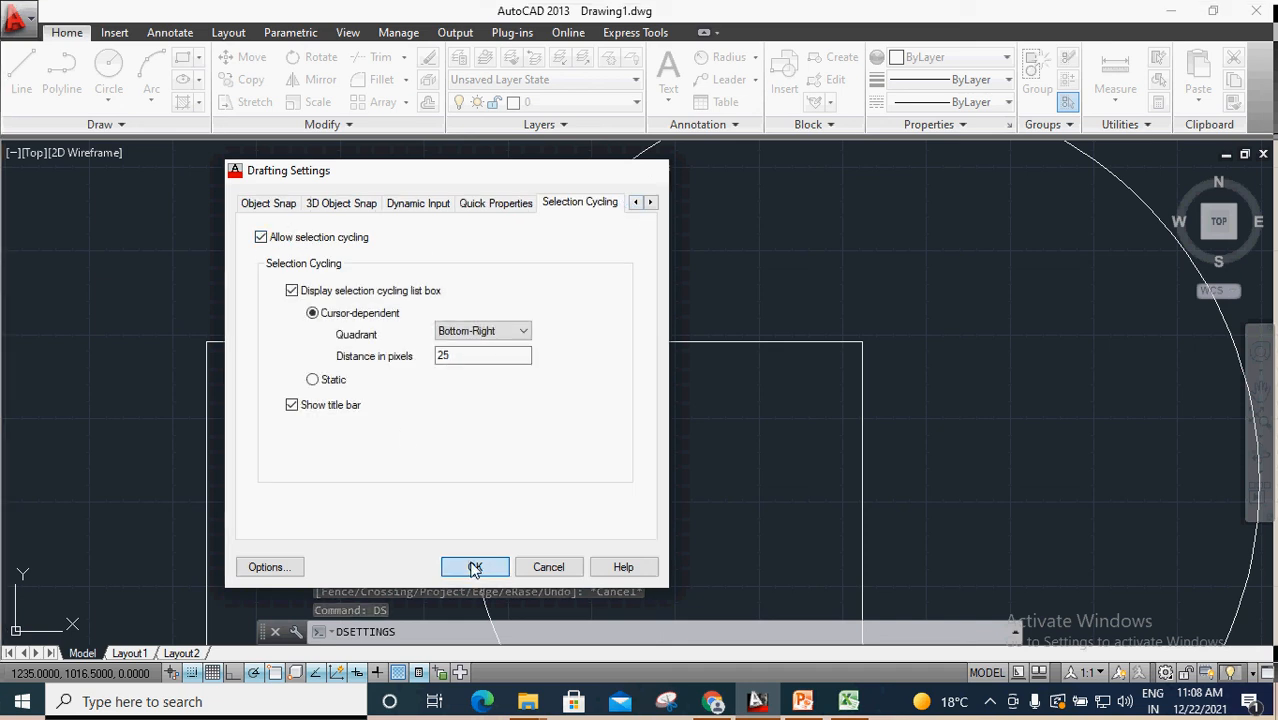
{"action": "left_click", "coordinate": [472, 564]}
Step: Trim the rectangle's upper edge outside the circle by choosing Polyline from the selection cycling list at the shared intersection
{"action": "type", "text": "tr"}
{"action": "key", "text": "Return"}
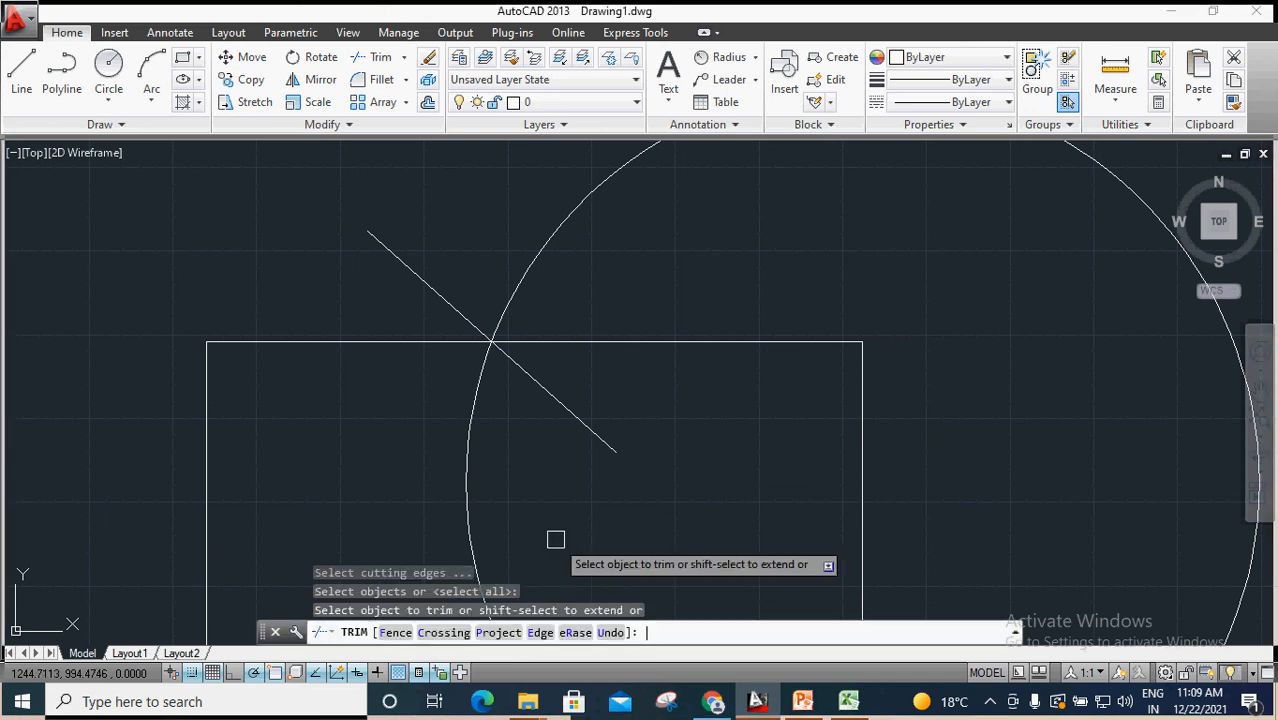
{"action": "left_click", "coordinate": [490, 341]}
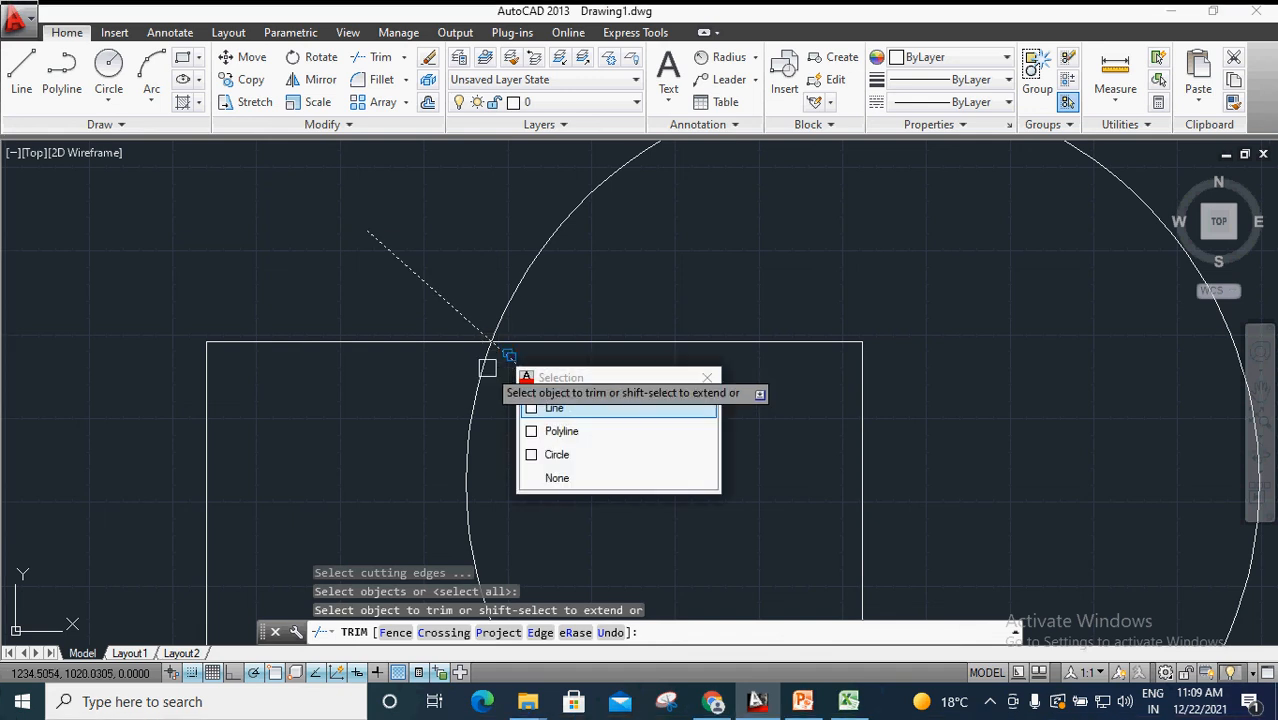
{"action": "left_click", "coordinate": [553, 431]}
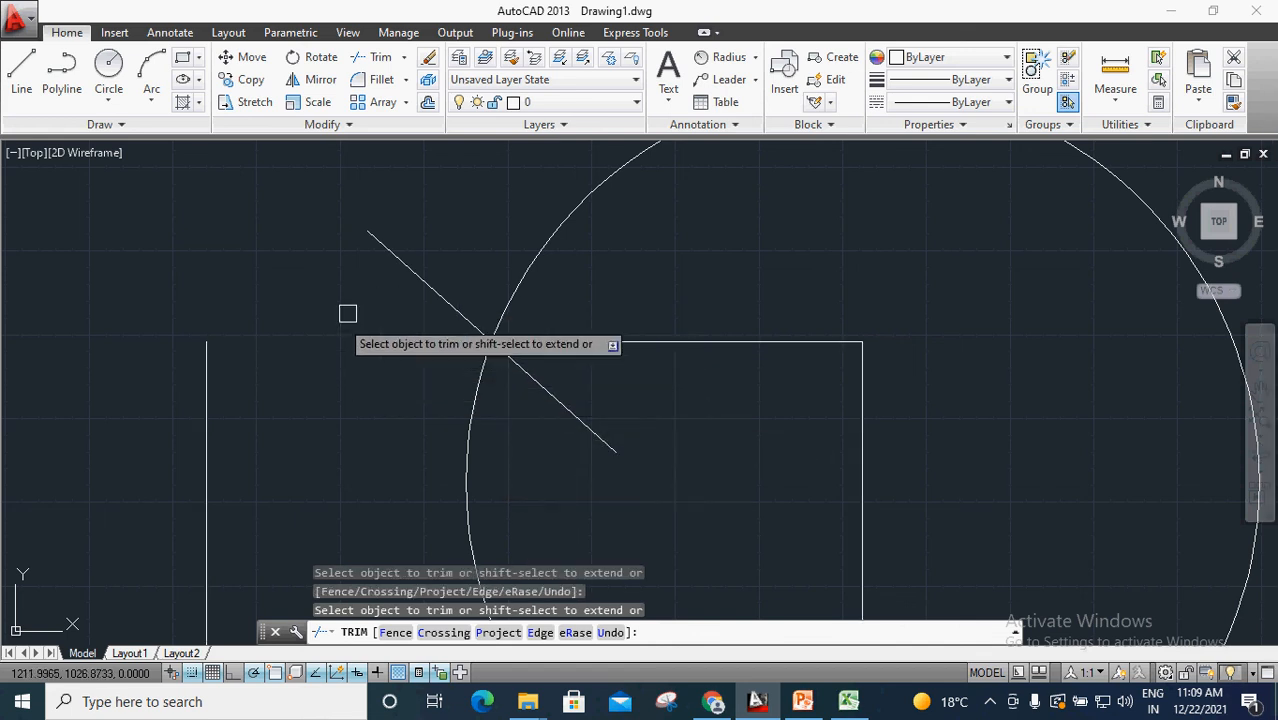
Step: Trim the diagonal line's part outside the circle by choosing Line from the selection cycling list, and end the Trim command
{"action": "left_click", "coordinate": [490, 342]}
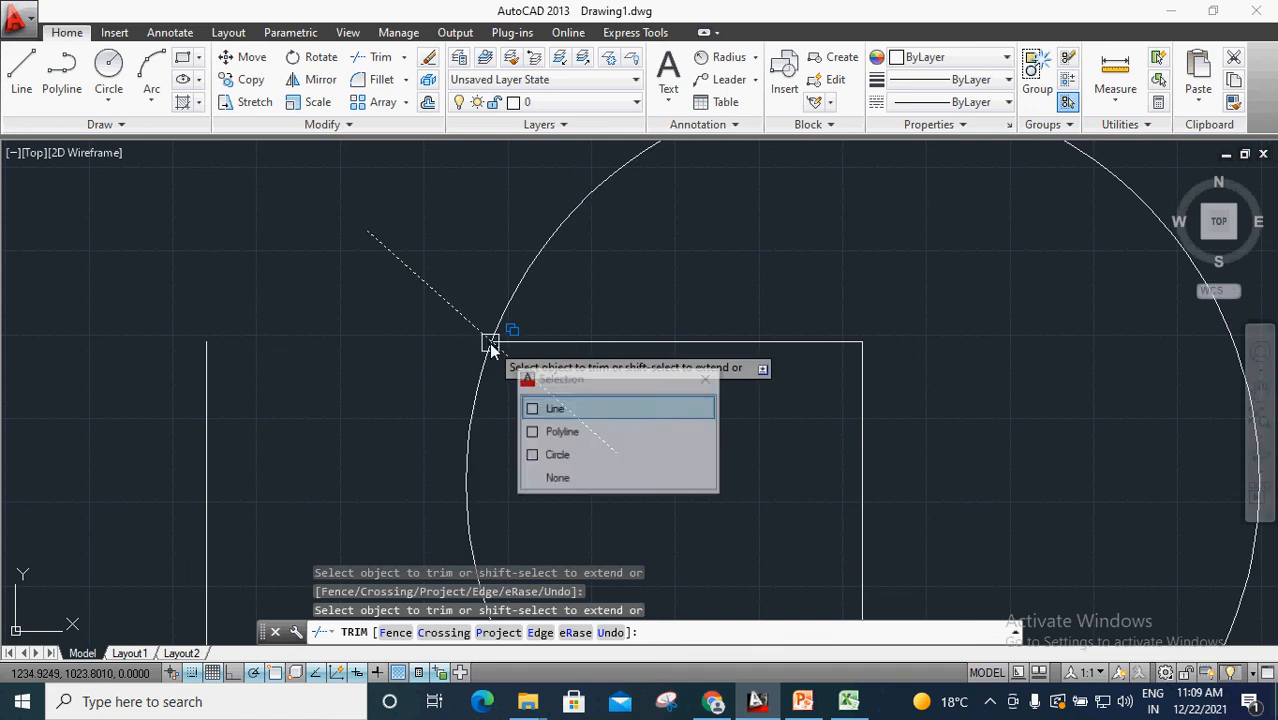
{"action": "left_click", "coordinate": [546, 406]}
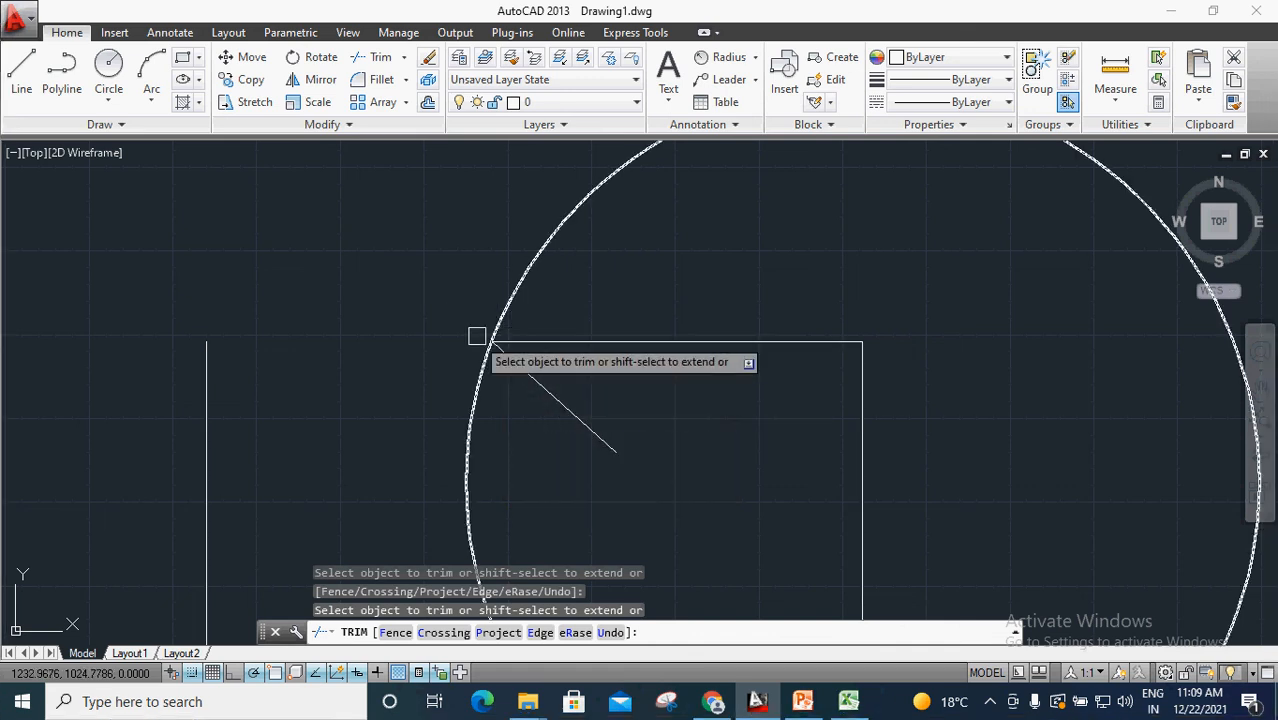
{"action": "key", "text": "Escape"}
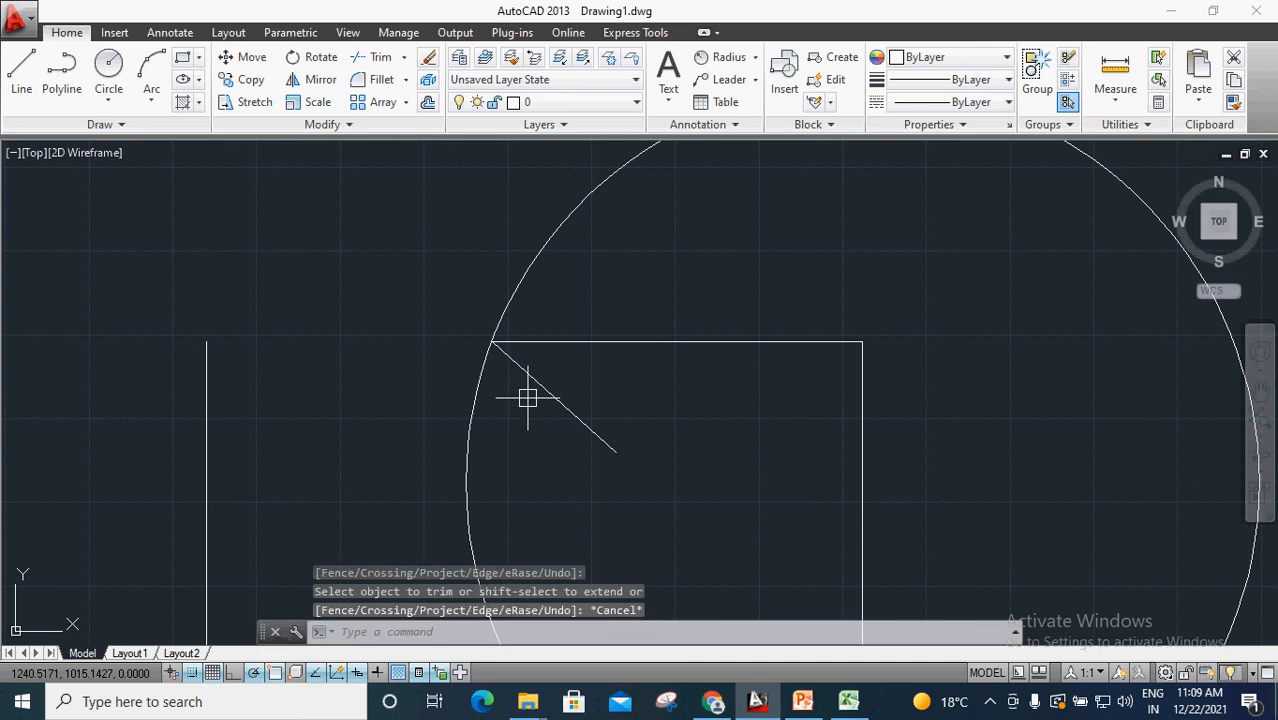
Step: Recheck the Selection Cycling options in the Drafting Settings, close the dialog unchanged, and view the whole drawing
{"action": "type", "text": "ds"}
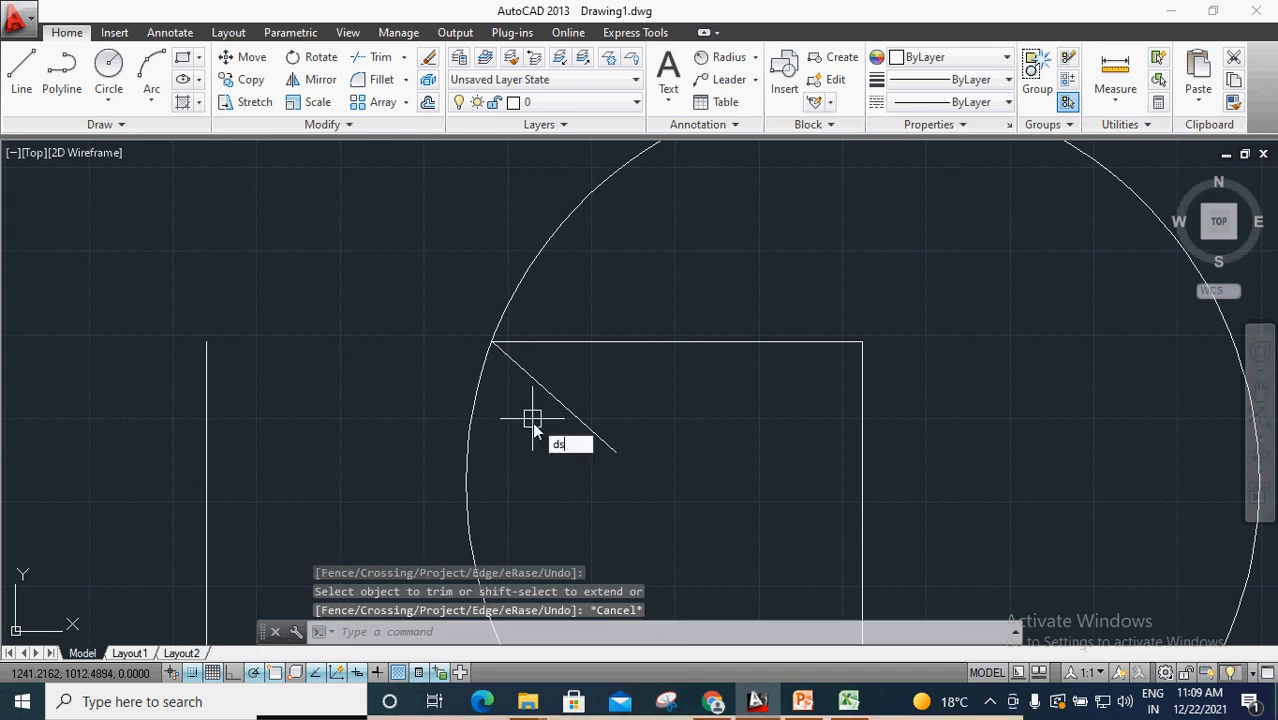
{"action": "key", "text": "Return"}
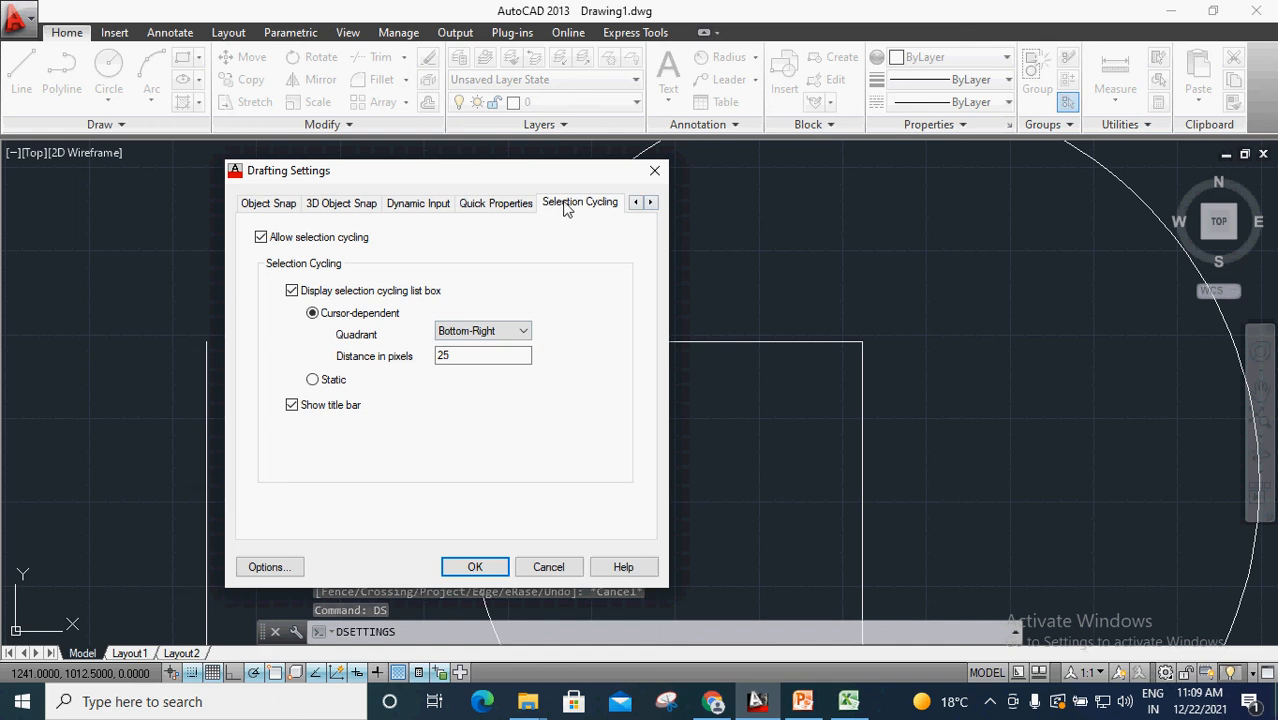
{"action": "left_click", "coordinate": [647, 176]}
{"action": "scroll", "coordinate": [520, 332], "scroll_direction": "down", "scroll_amount": 4}
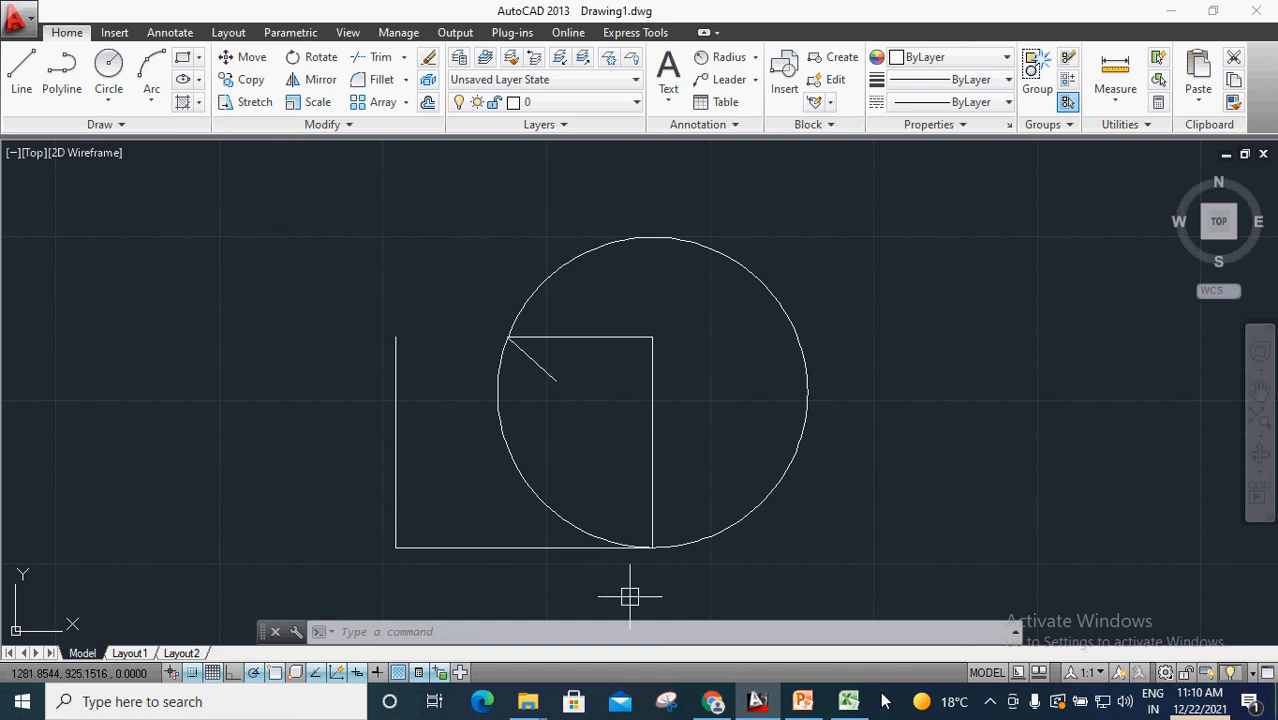
{"action": "left_click", "coordinate": [989, 703]}
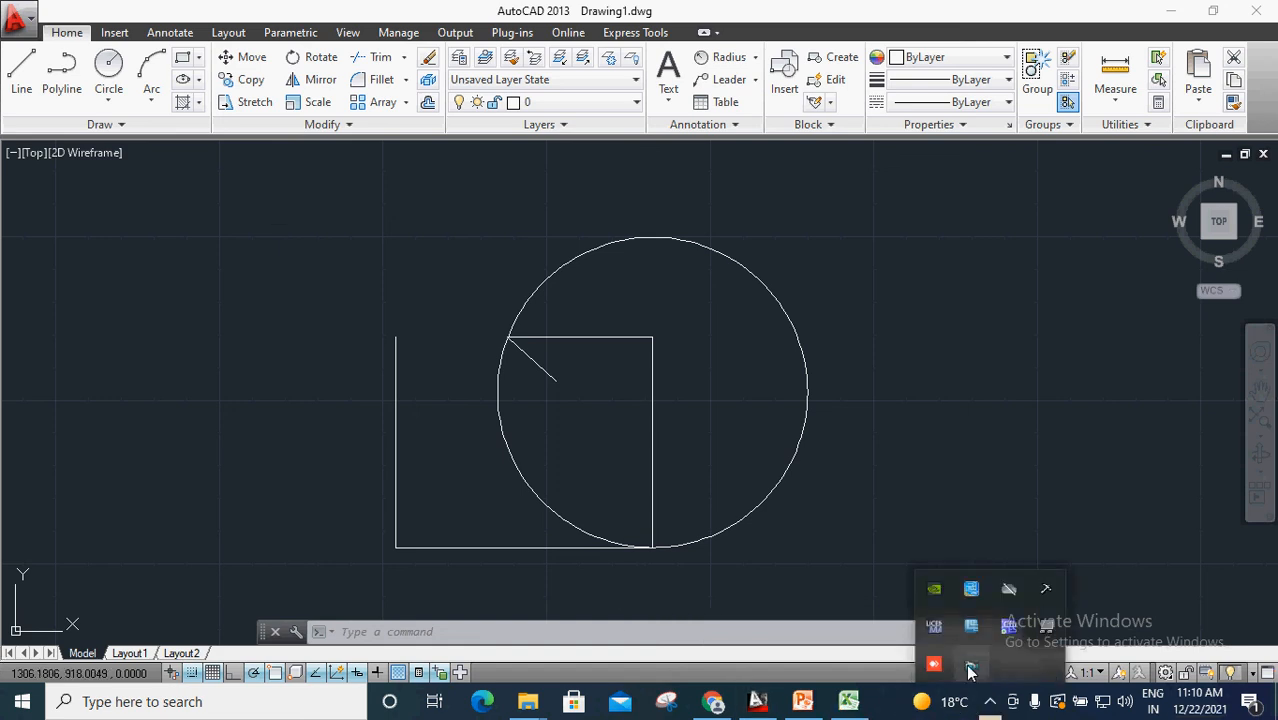